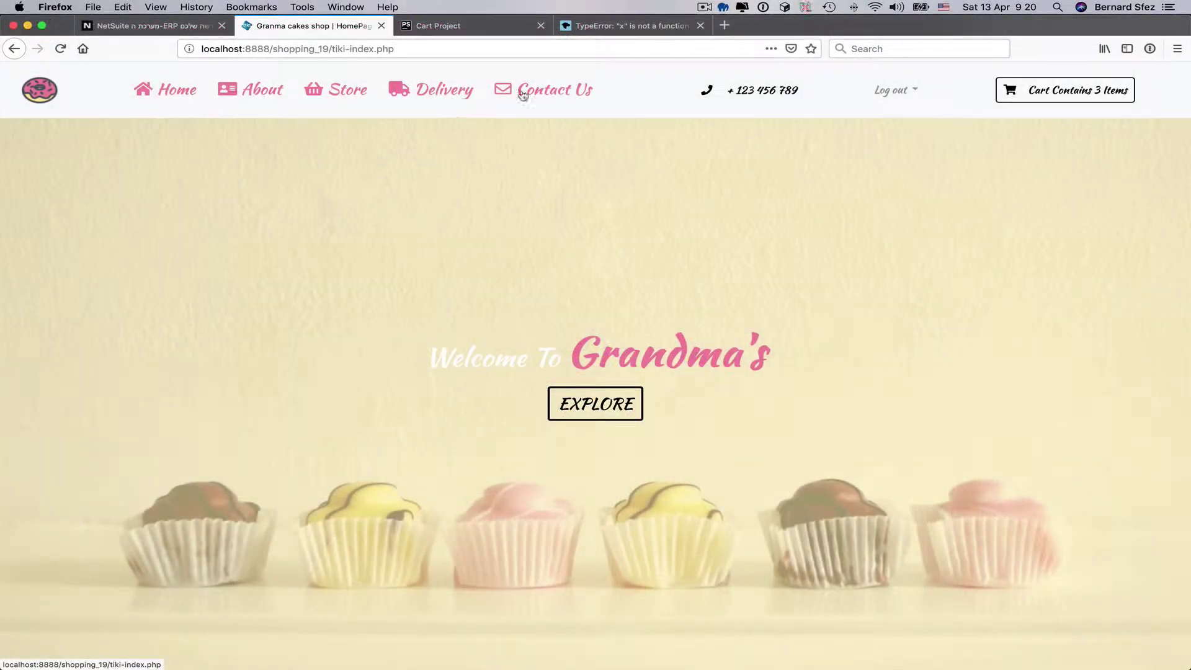
# - Browse down through the shop's product listing and back up
pyautogui.scroll(-1, 776, 407)
pyautogui.scroll(-5, 777, 407)
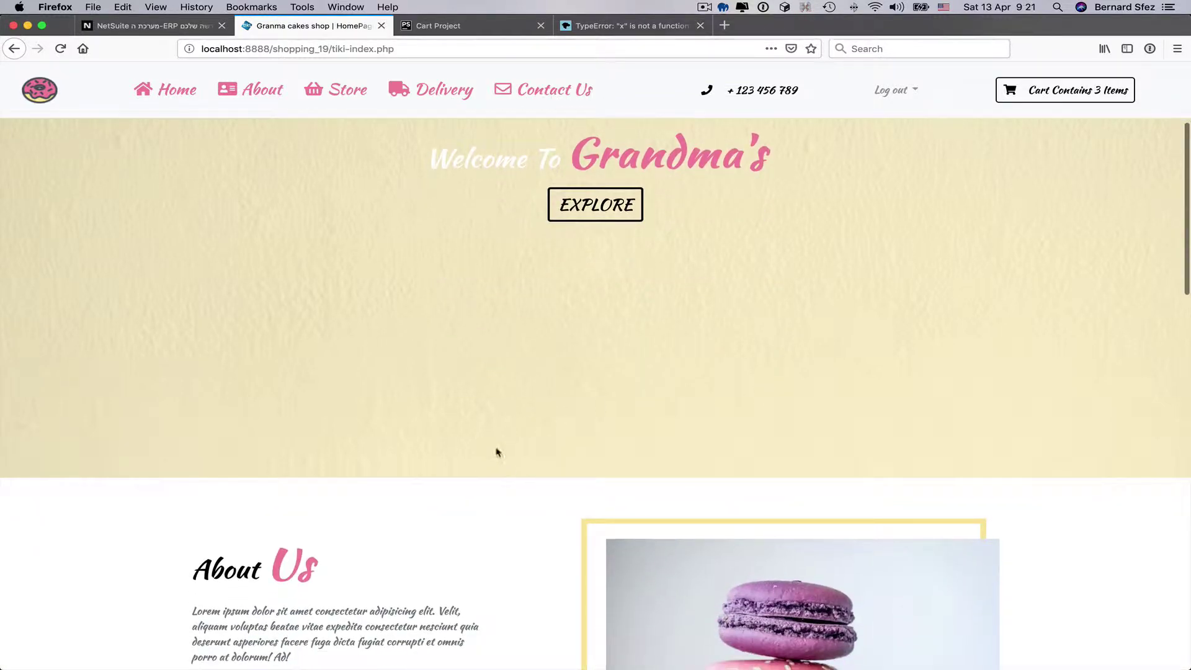
pyautogui.scroll(-7, 484, 520)
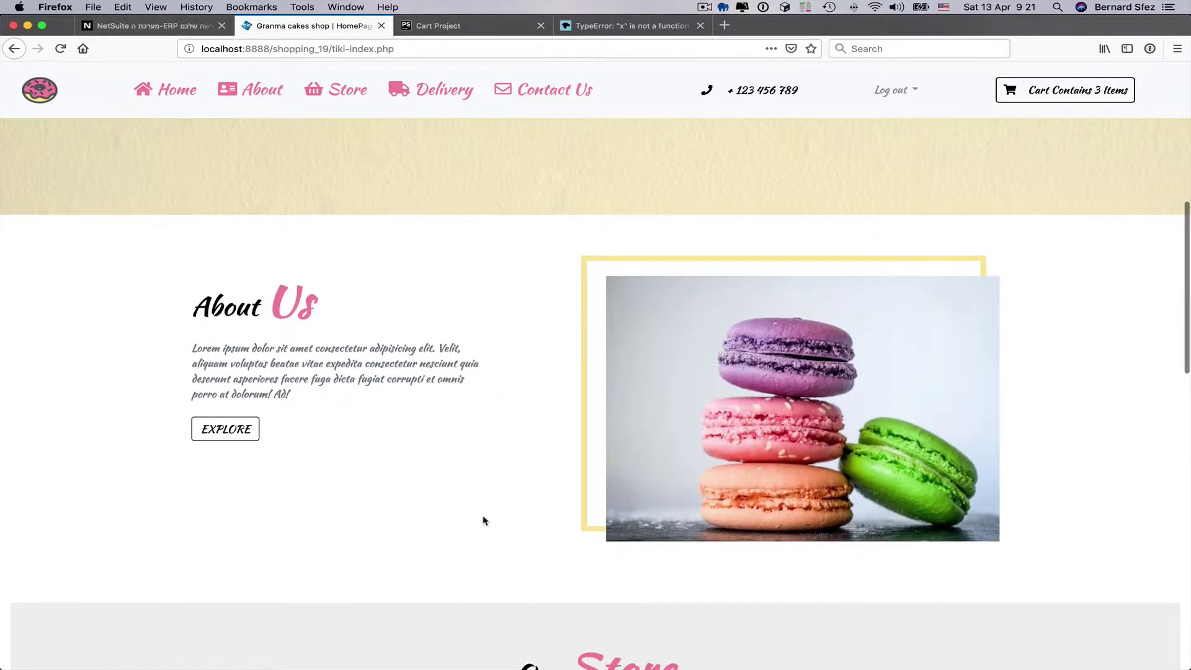
pyautogui.scroll(-1, 484, 520)
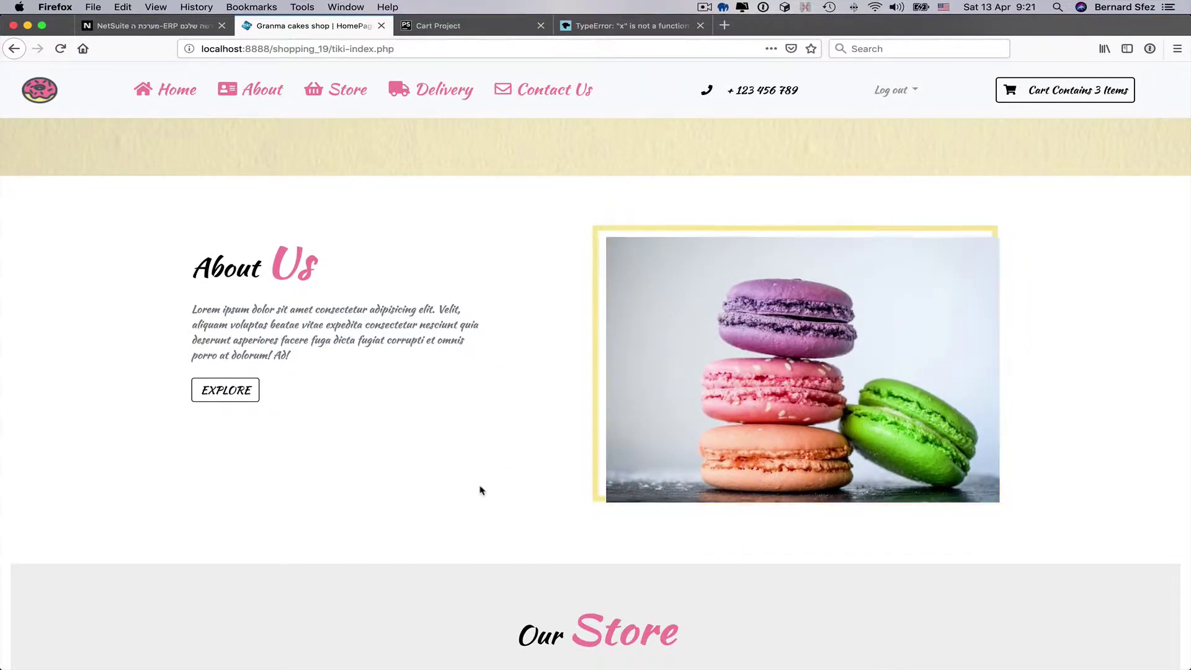
pyautogui.scroll(-1, 476, 503)
pyautogui.scroll(-7, 476, 503)
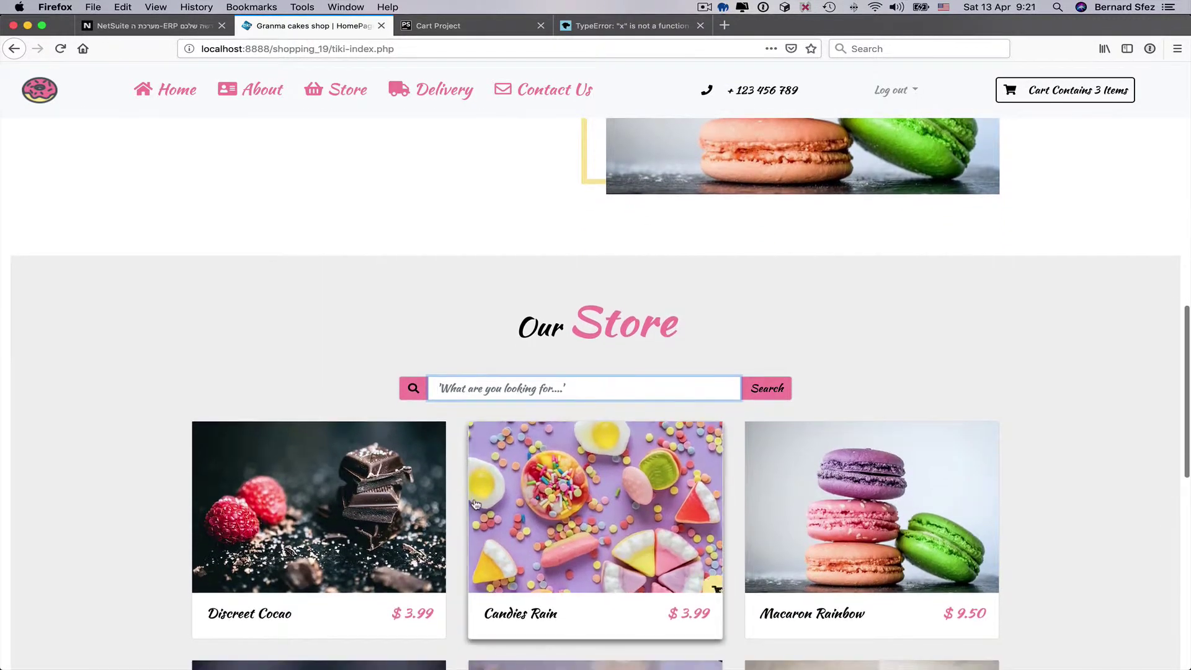
pyautogui.scroll(-6, 476, 502)
pyautogui.scroll(-1, 475, 504)
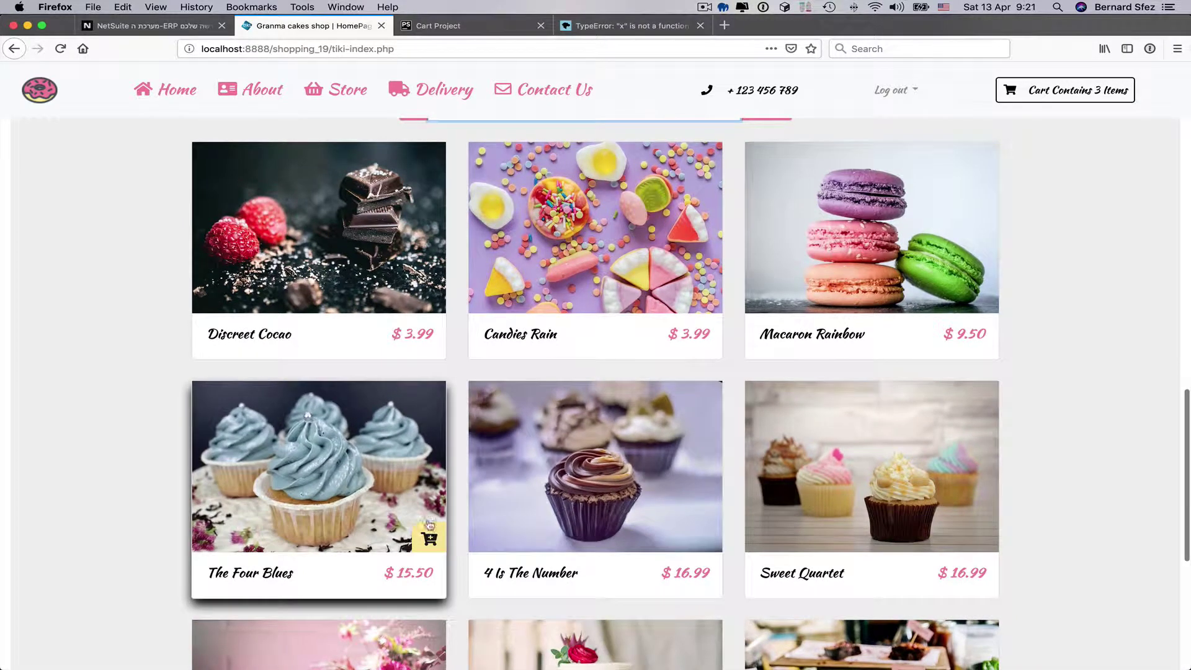
pyautogui.scroll(-4, 580, 534)
pyautogui.scroll(-4, 581, 534)
pyautogui.scroll(-2, 581, 534)
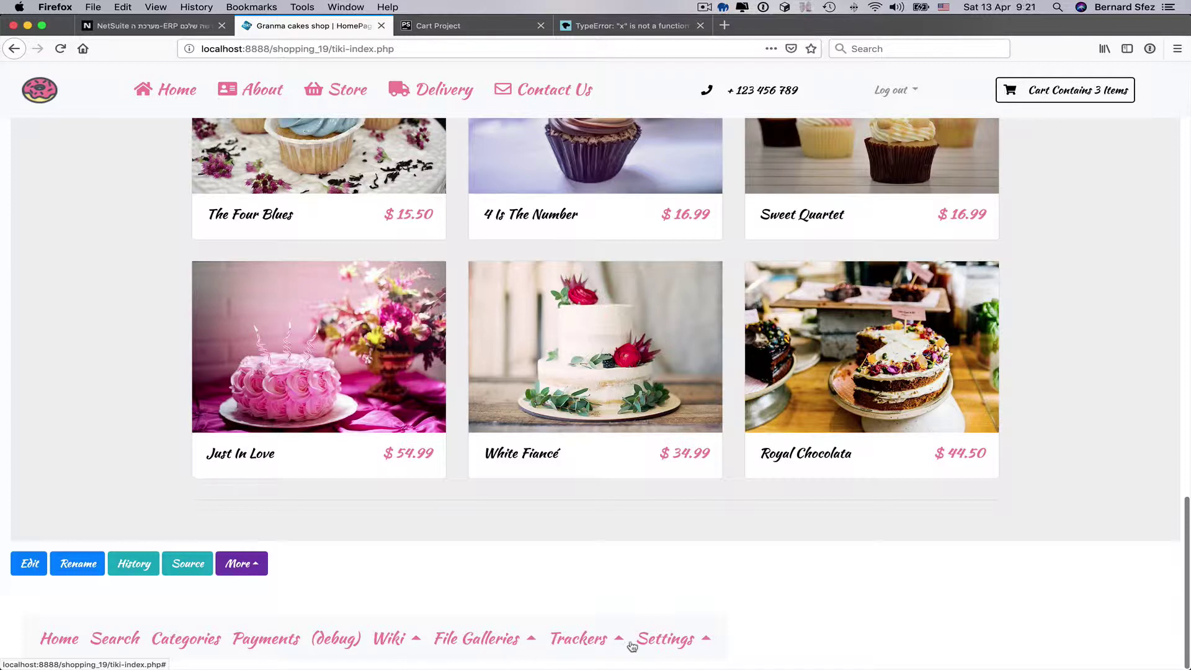
pyautogui.scroll(10, 853, 586)
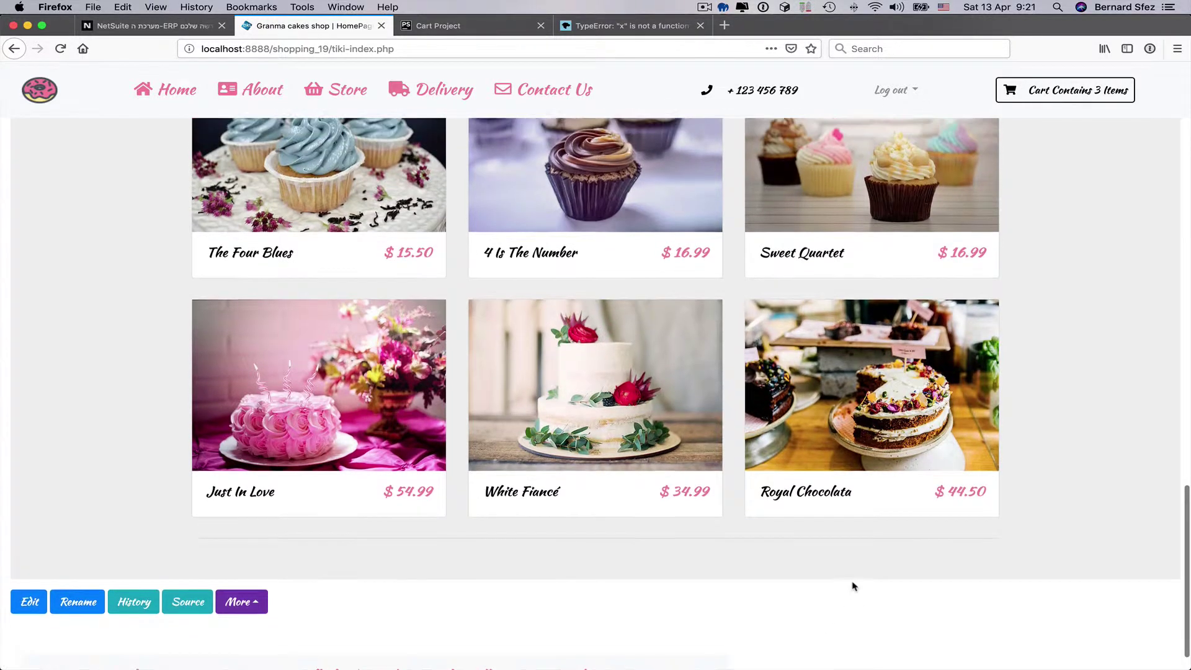
pyautogui.scroll(1, 853, 586)
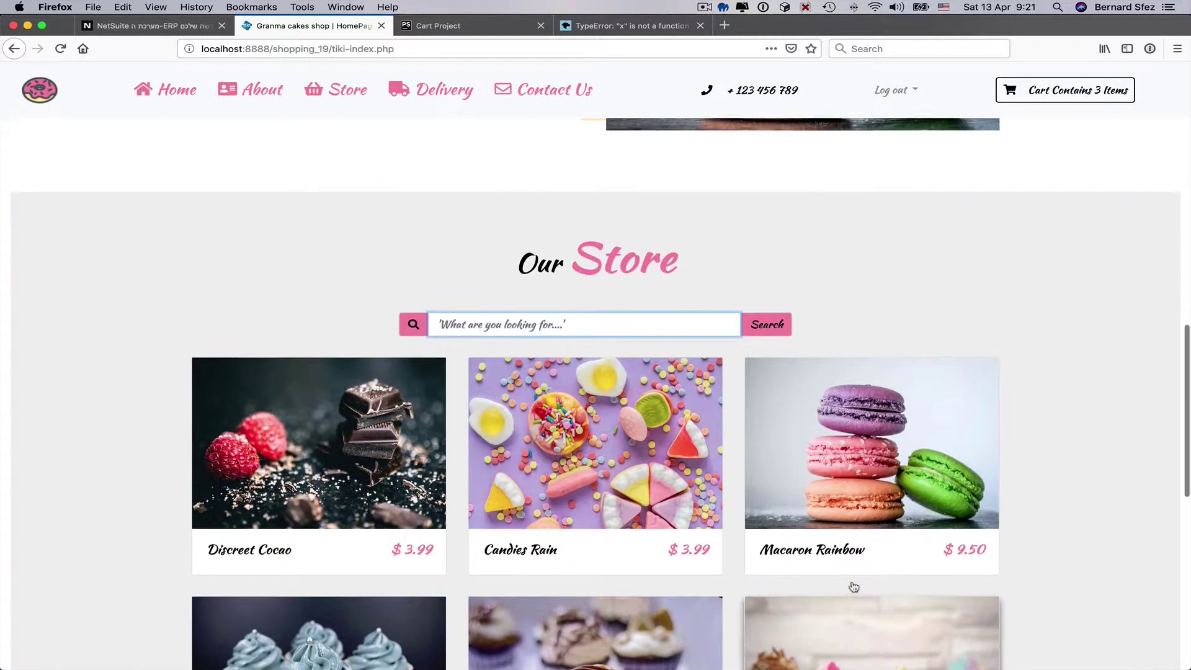
# - Search the Our Store listing for 'sweets'
pyautogui.click(668, 338)
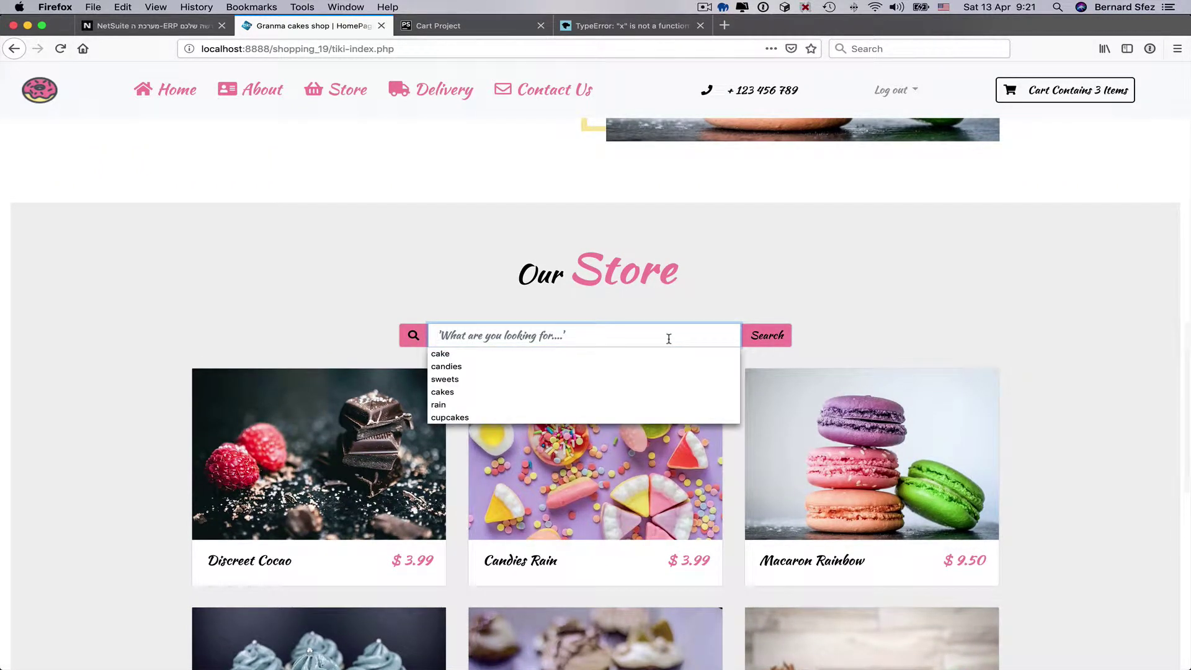
pyautogui.write('sweets')
pyautogui.click(774, 335)
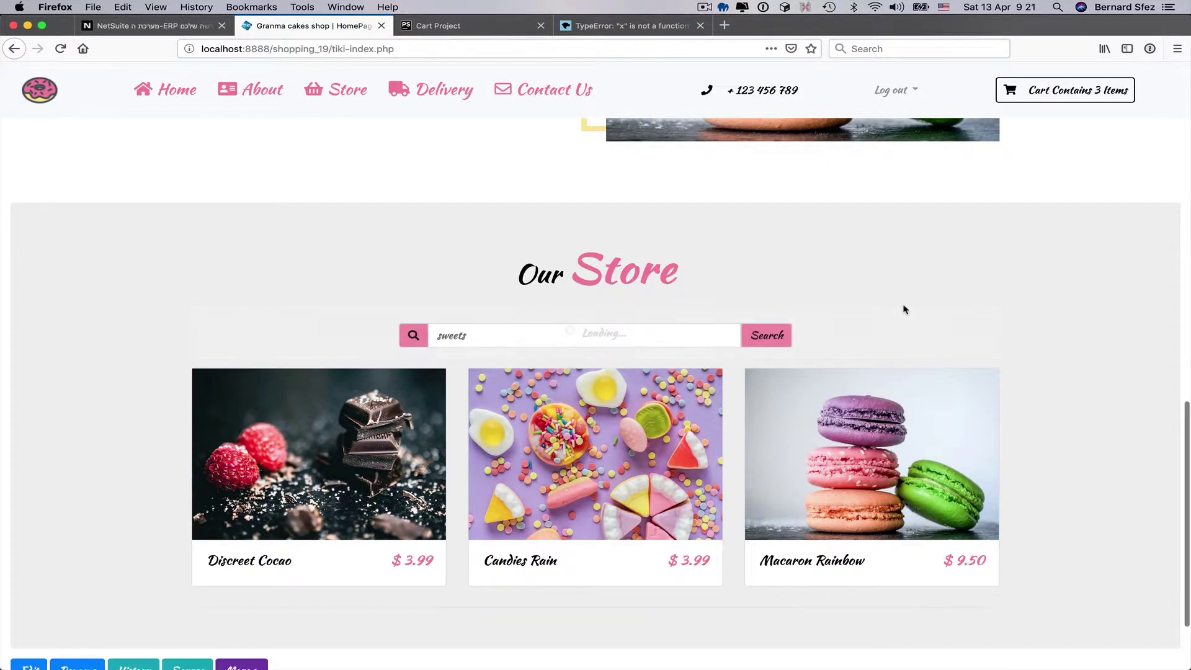
pyautogui.scroll(10, 904, 310)
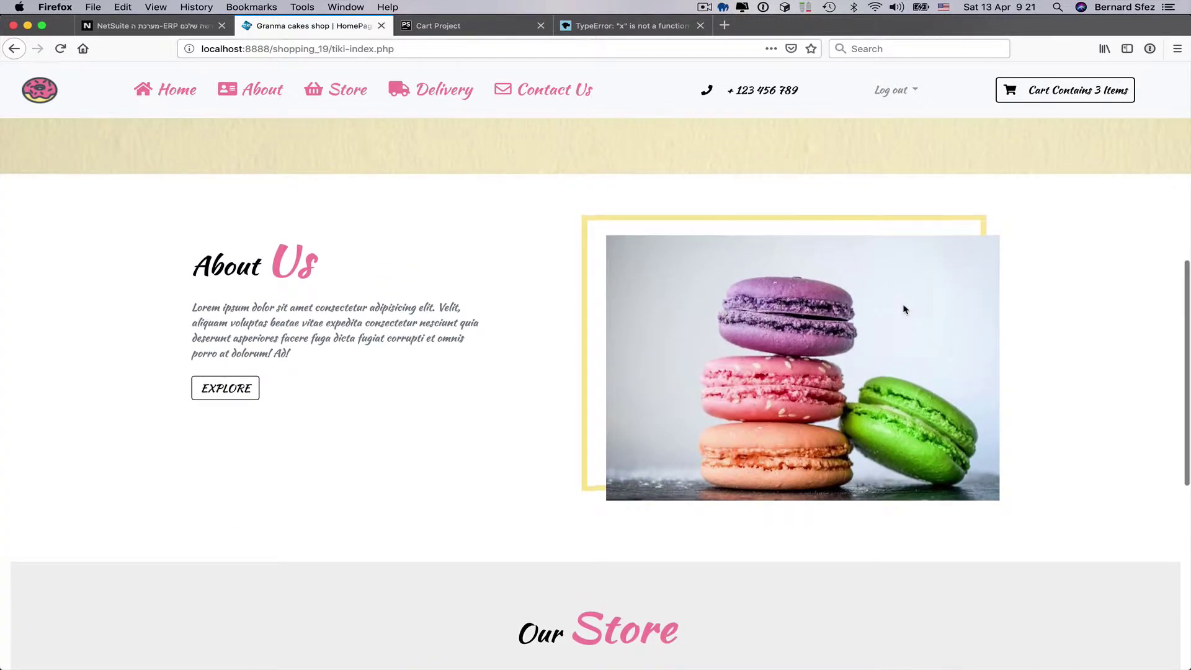
pyautogui.scroll(4, 904, 306)
# - Check the three items in the cart dropdown, then close it
pyautogui.click(1032, 98)
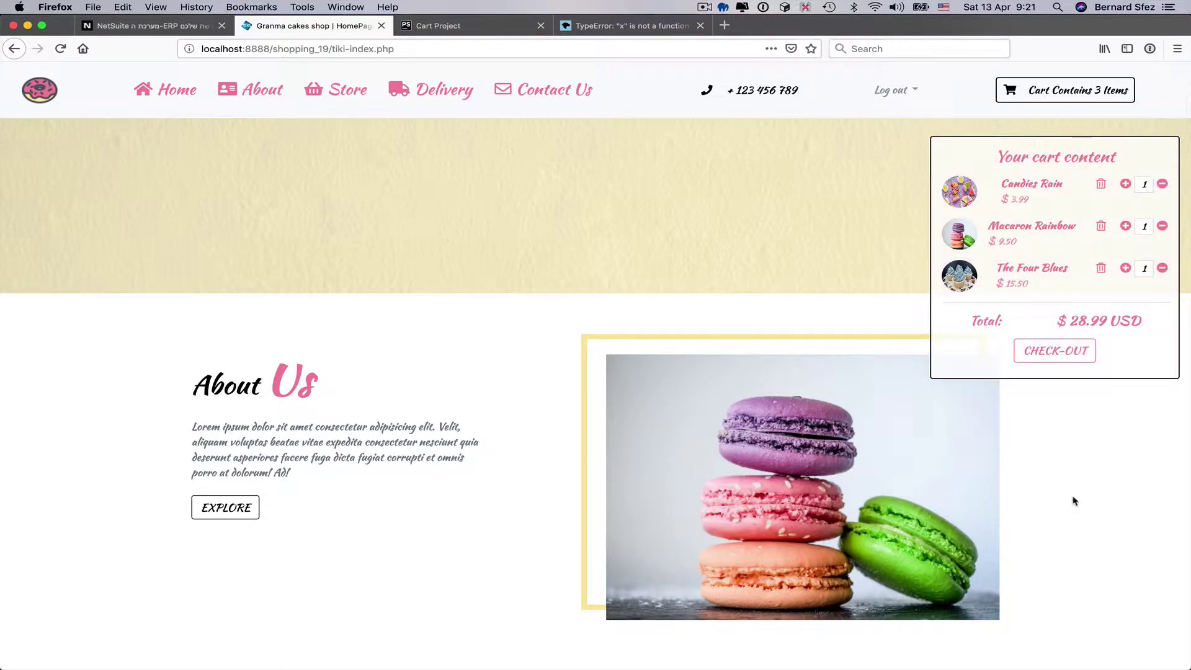
pyautogui.click(1031, 92)
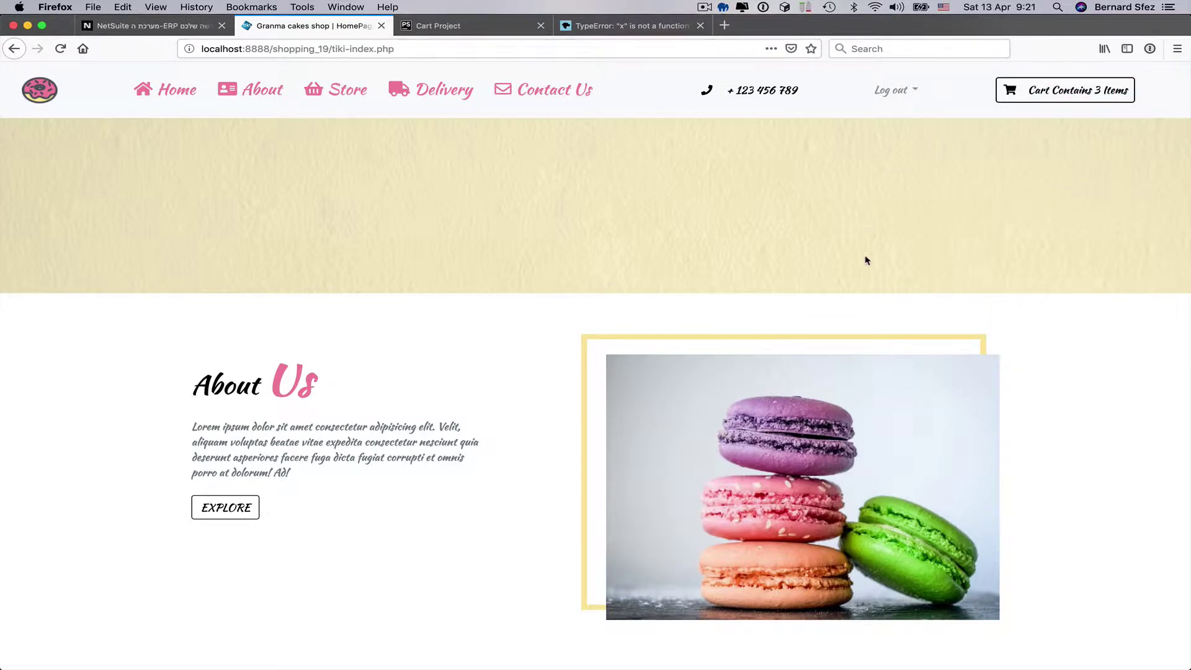
pyautogui.scroll(-10, 865, 259)
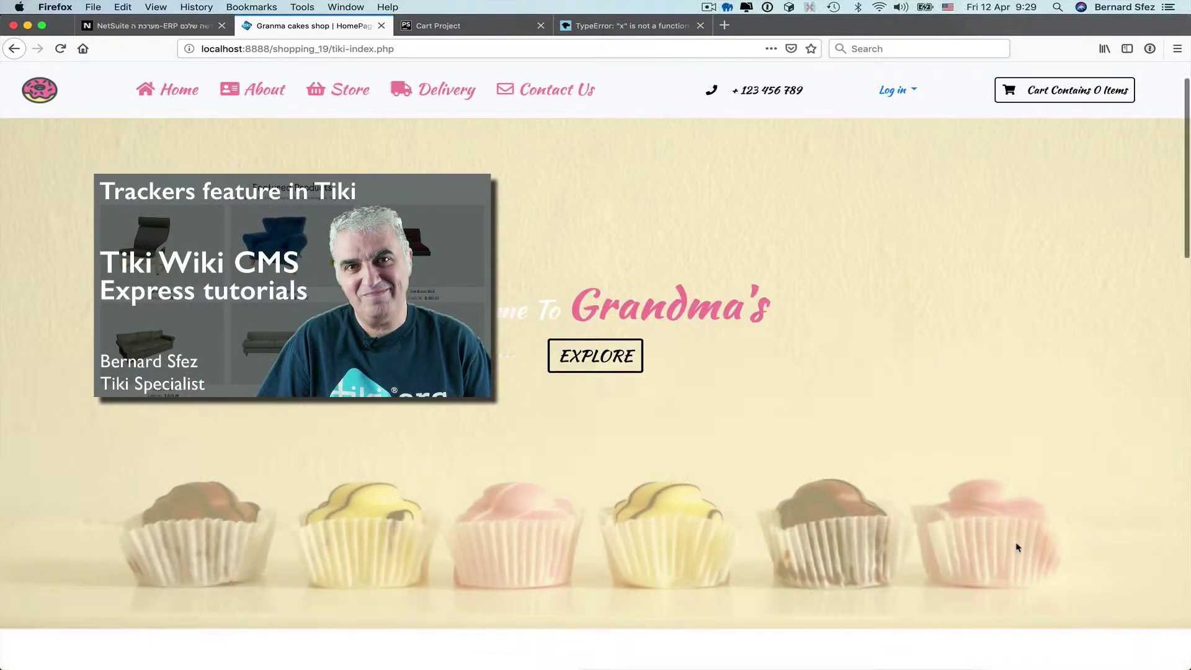
# - Log in as the Admin user with the account password
pyautogui.scroll(-10, 1017, 545)
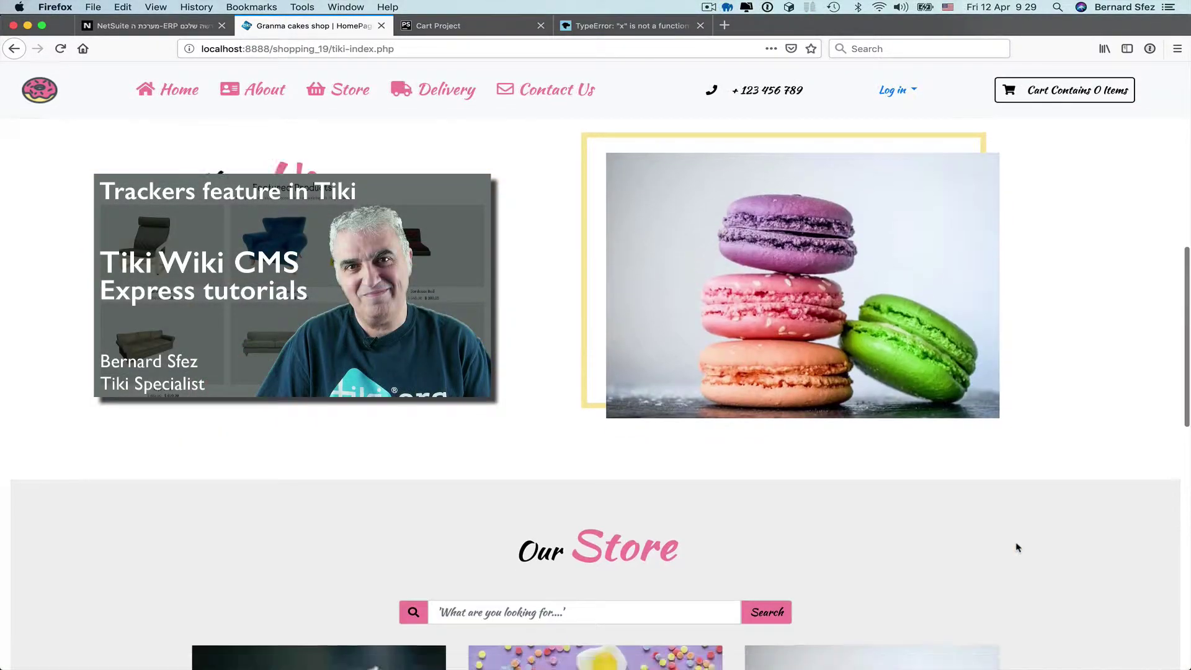
pyautogui.scroll(7, 1017, 546)
pyautogui.scroll(3, 1017, 547)
pyautogui.click(892, 90)
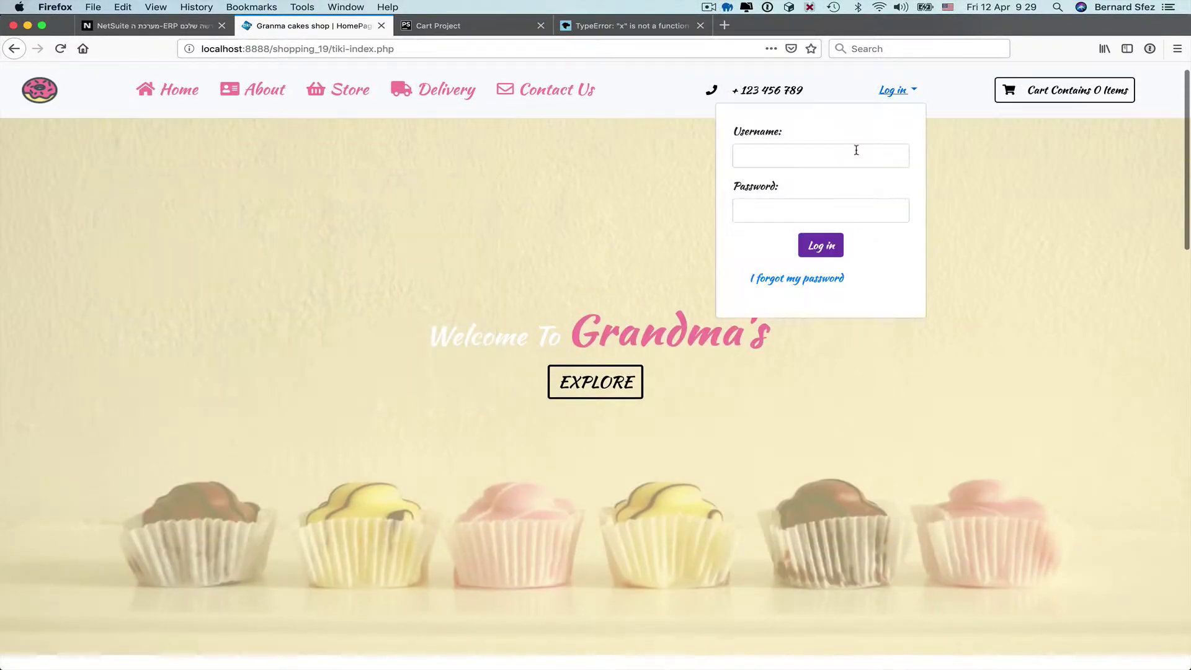
pyautogui.write('Admin')
pyautogui.press('Tab')
pyautogui.write('123')
pyautogui.press('Return')
# - From Trackers > List Trackers, start a new tracker named Customers
pyautogui.scroll(-20, 622, 308)
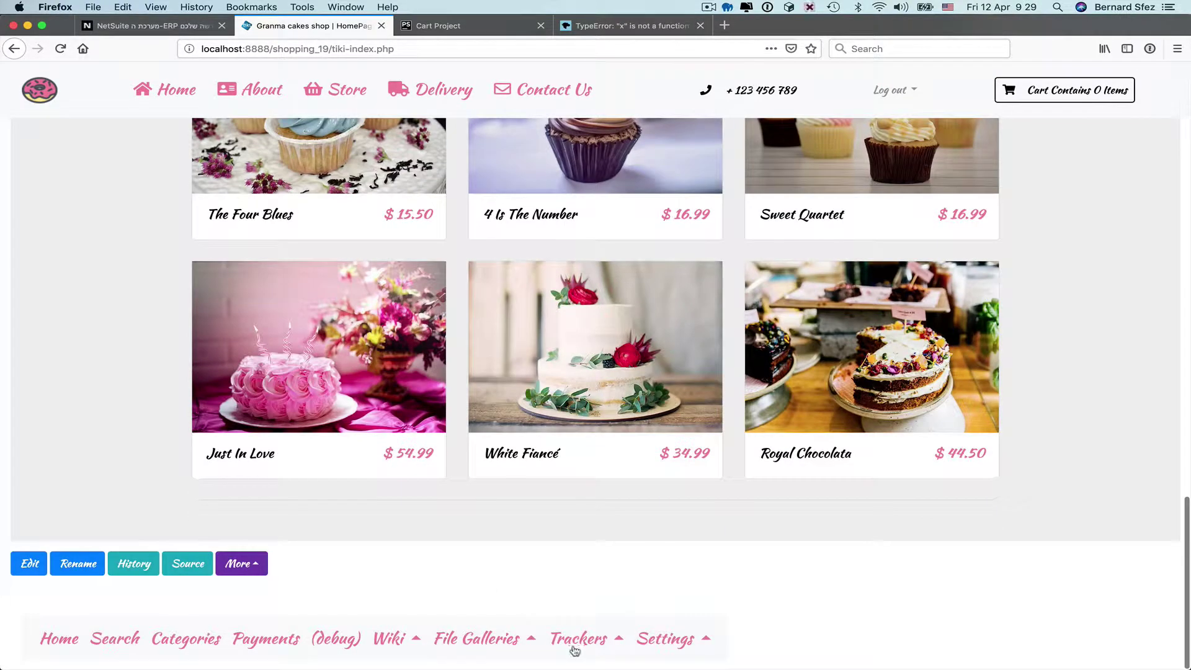
pyautogui.click(574, 645)
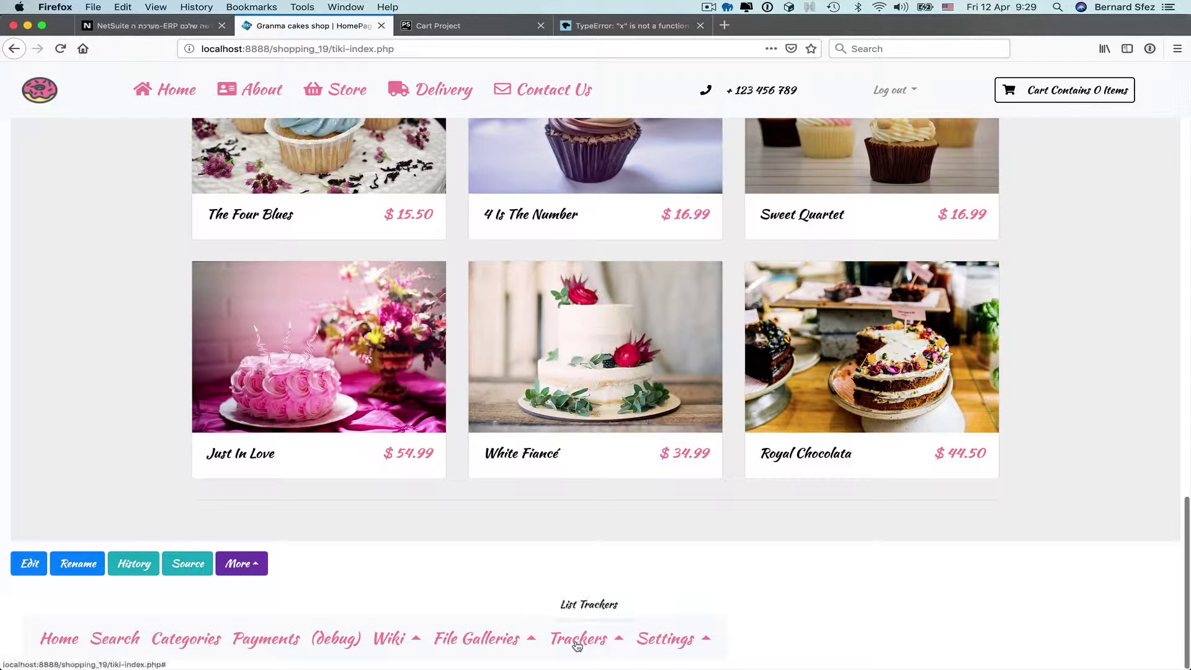
pyautogui.click(581, 603)
pyautogui.click(41, 178)
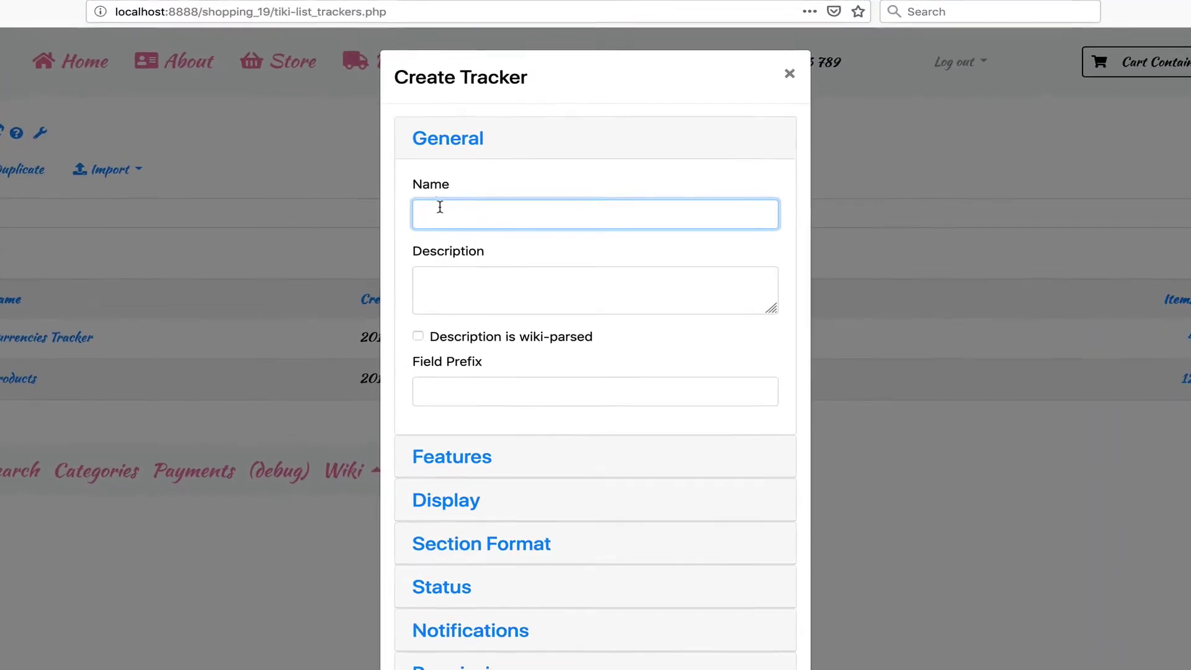
pyautogui.write('Customers')
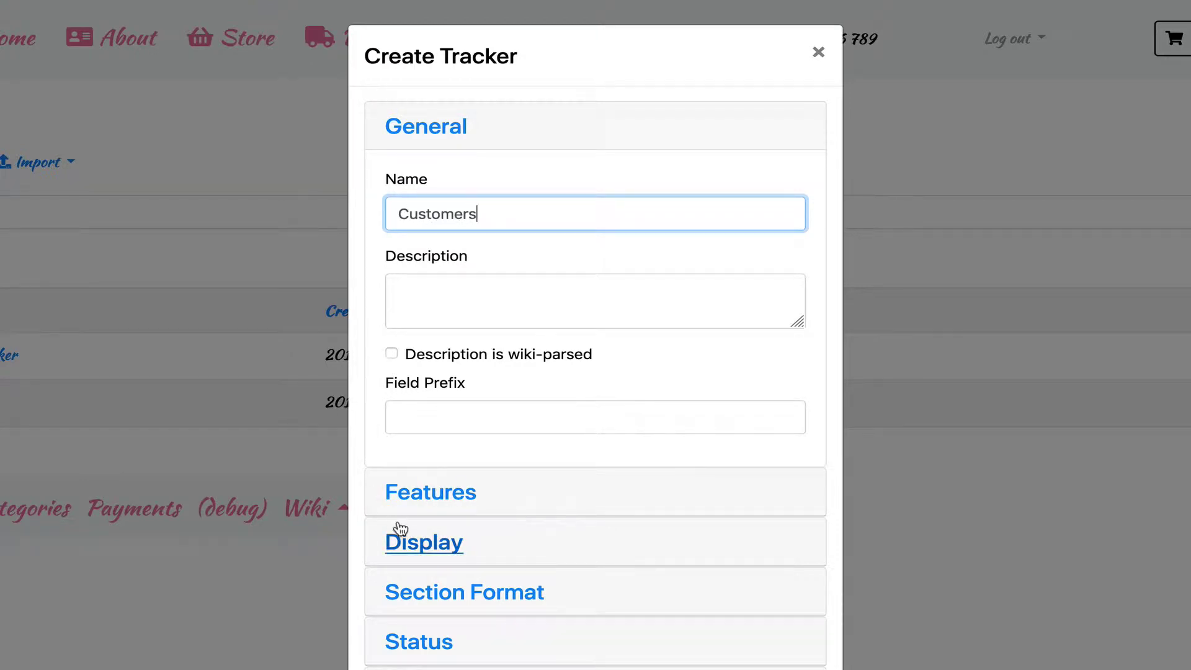
# - Show the last modification date when viewing items, keeping Last Modification as sort order
pyautogui.click(397, 542)
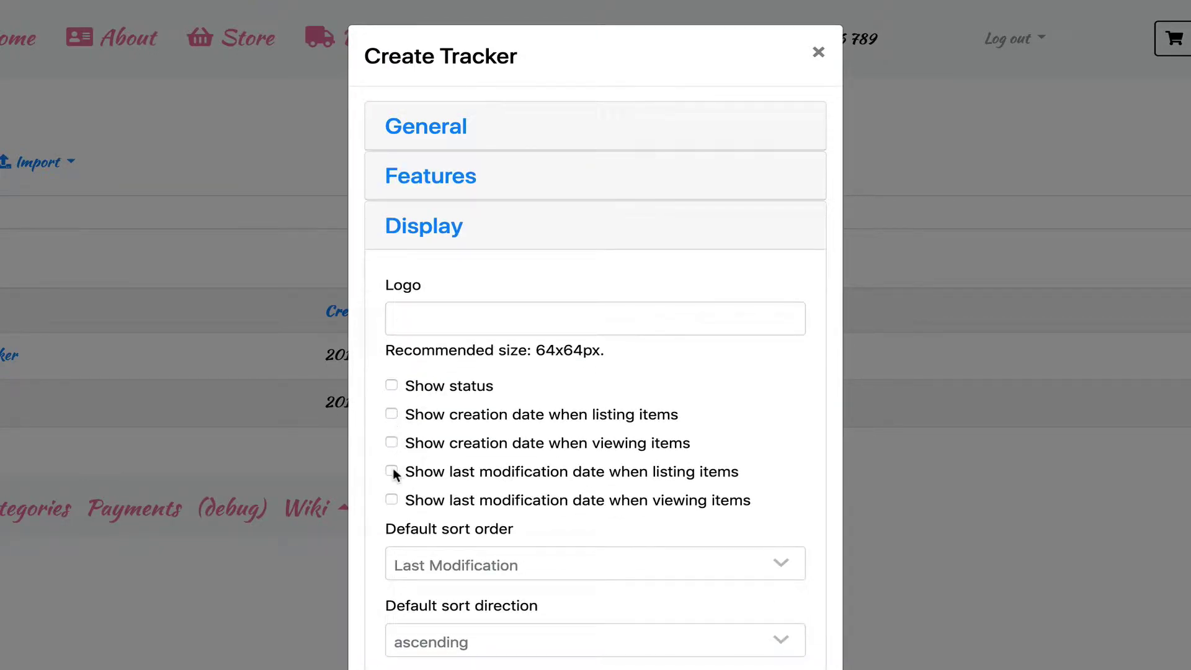
pyautogui.click(392, 499)
pyautogui.scroll(-5, 438, 490)
pyautogui.click(462, 296)
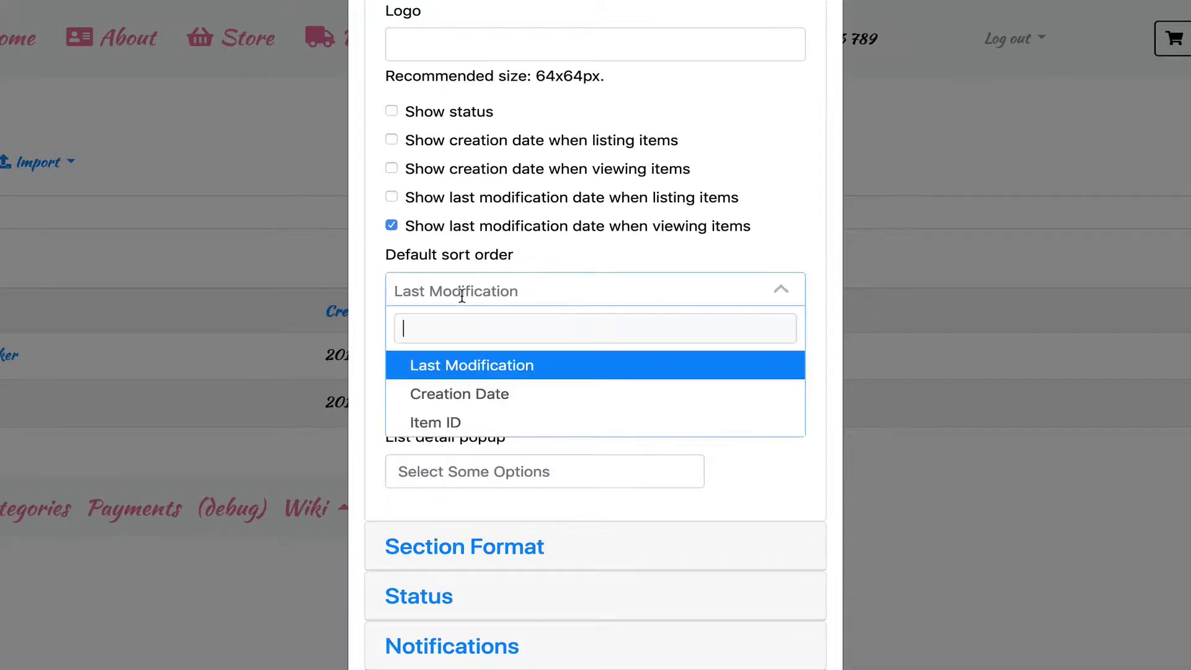
pyautogui.click(434, 365)
# - Enter an activity copy e-mail address in the notification settings
pyautogui.click(434, 646)
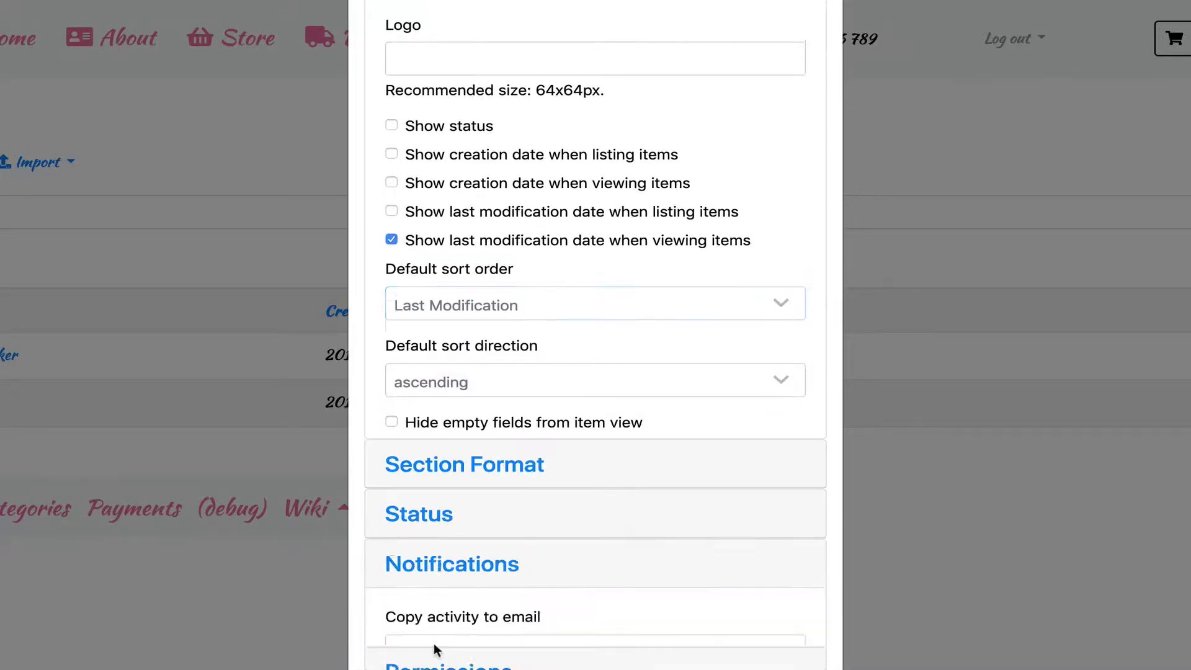
pyautogui.click(459, 378)
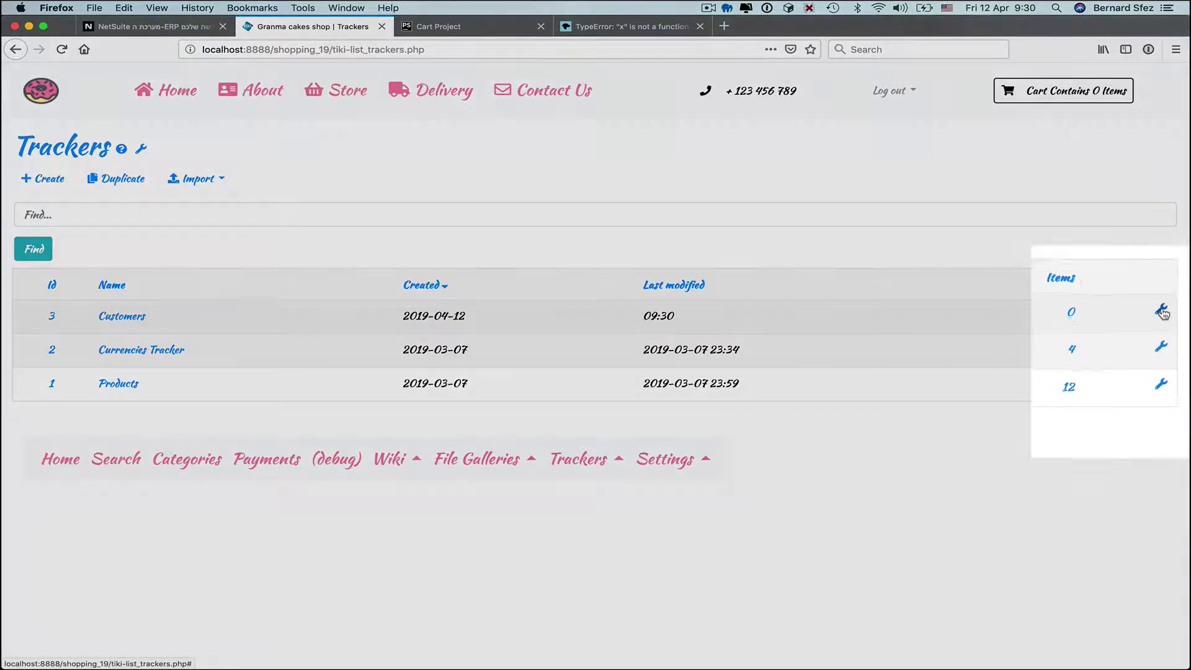
# - Add a Firstname field to the Customers tracker and open its advanced options
pyautogui.click(1160, 315)
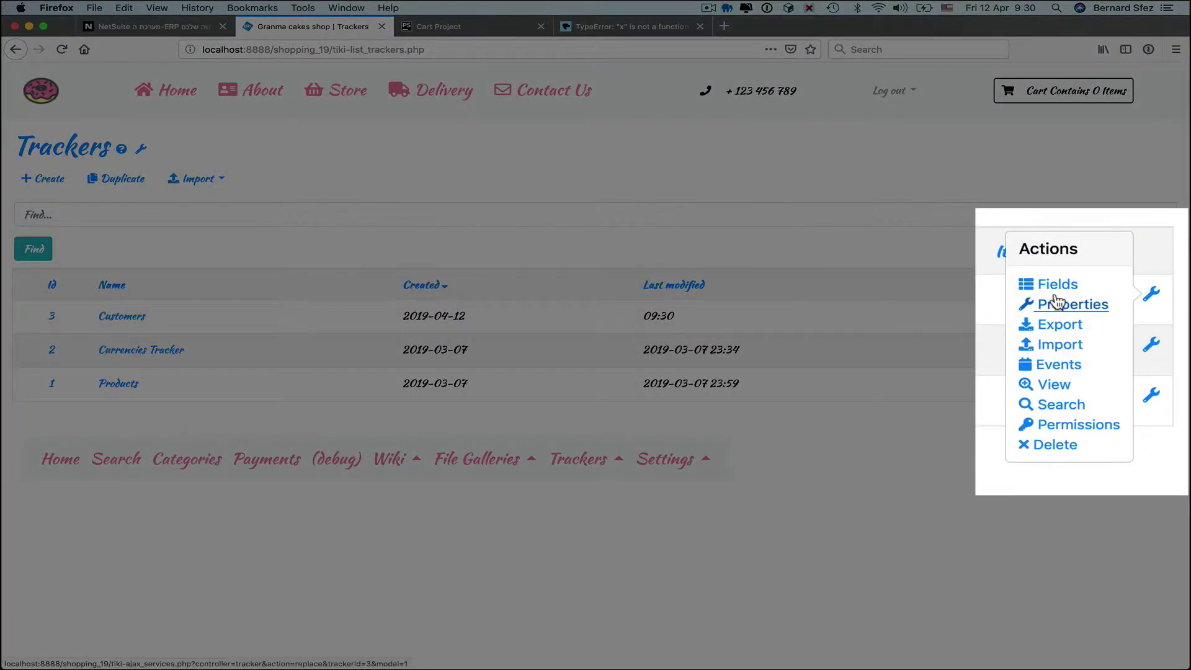
pyautogui.click(1054, 286)
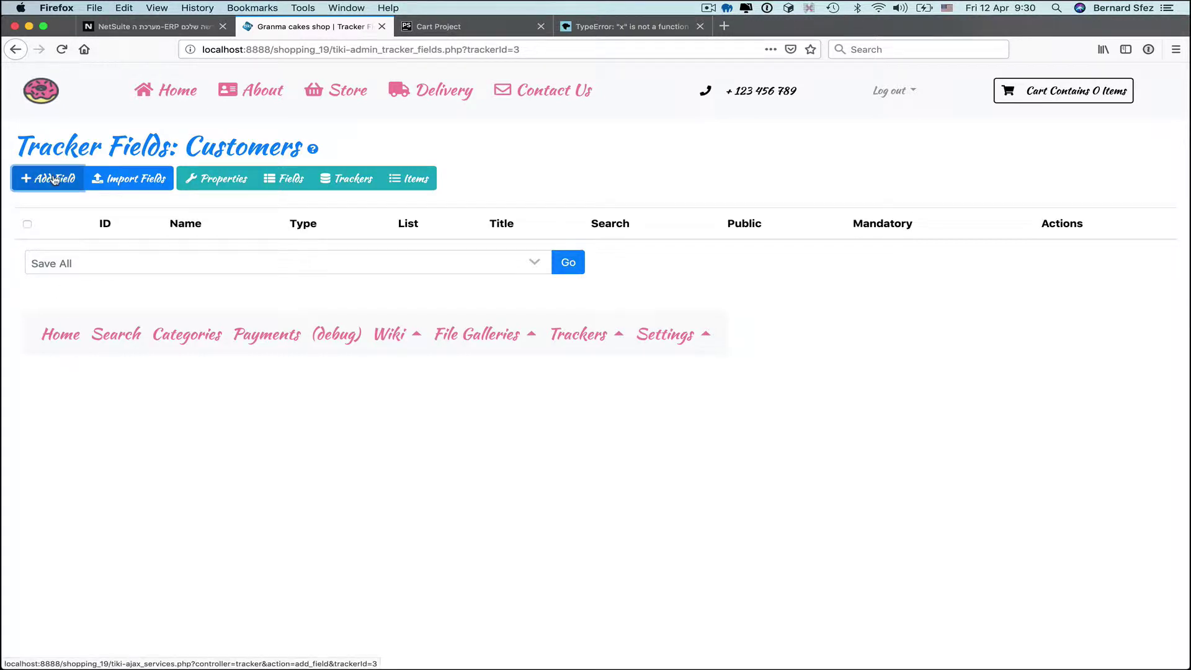
pyautogui.click(48, 178)
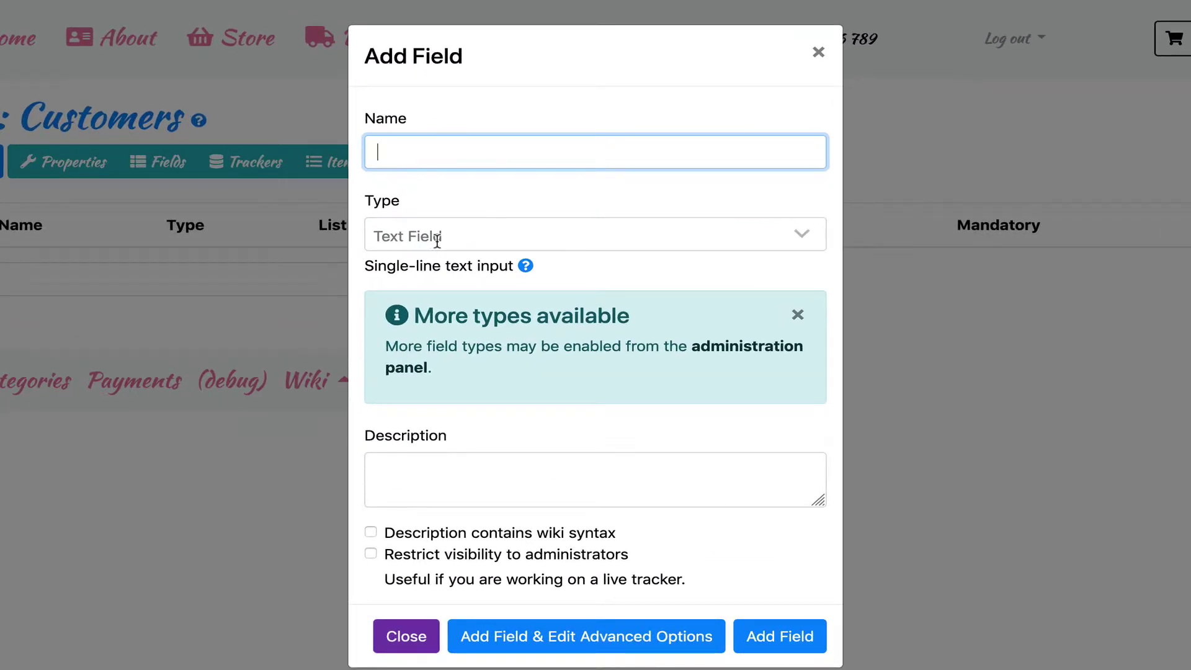
pyautogui.click(437, 149)
pyautogui.write('Firstname')
pyautogui.click(582, 646)
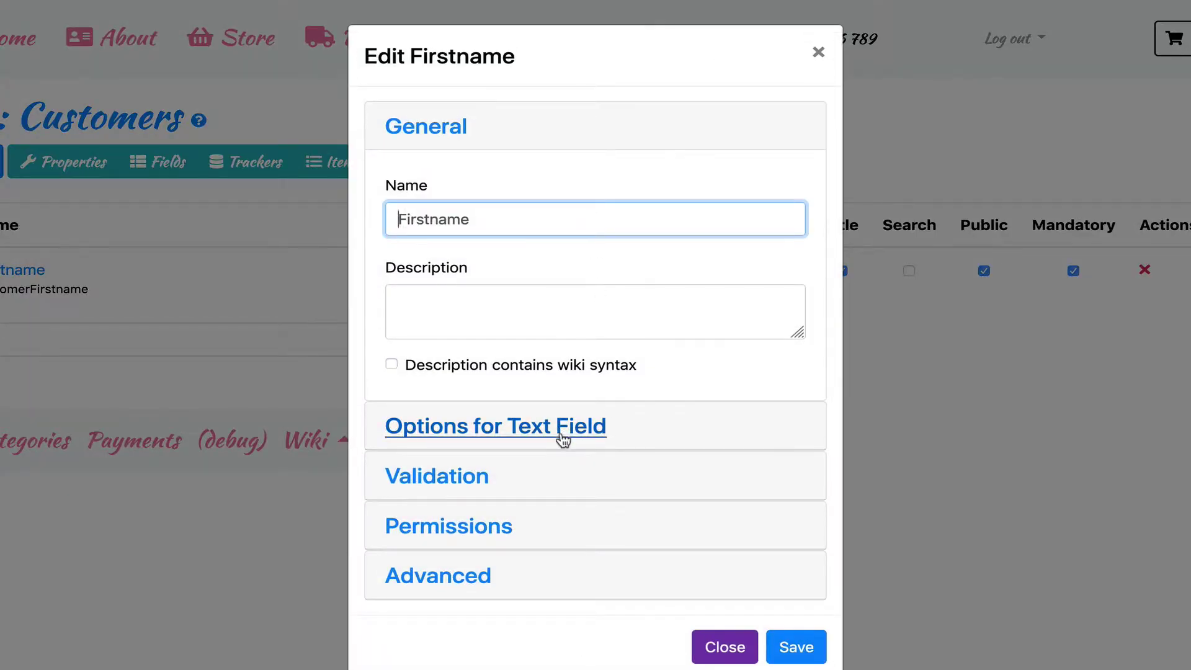
# - Review the text field options, leave Autocomplete at No, and expand Validation
pyautogui.click(562, 434)
pyautogui.scroll(-2, 563, 438)
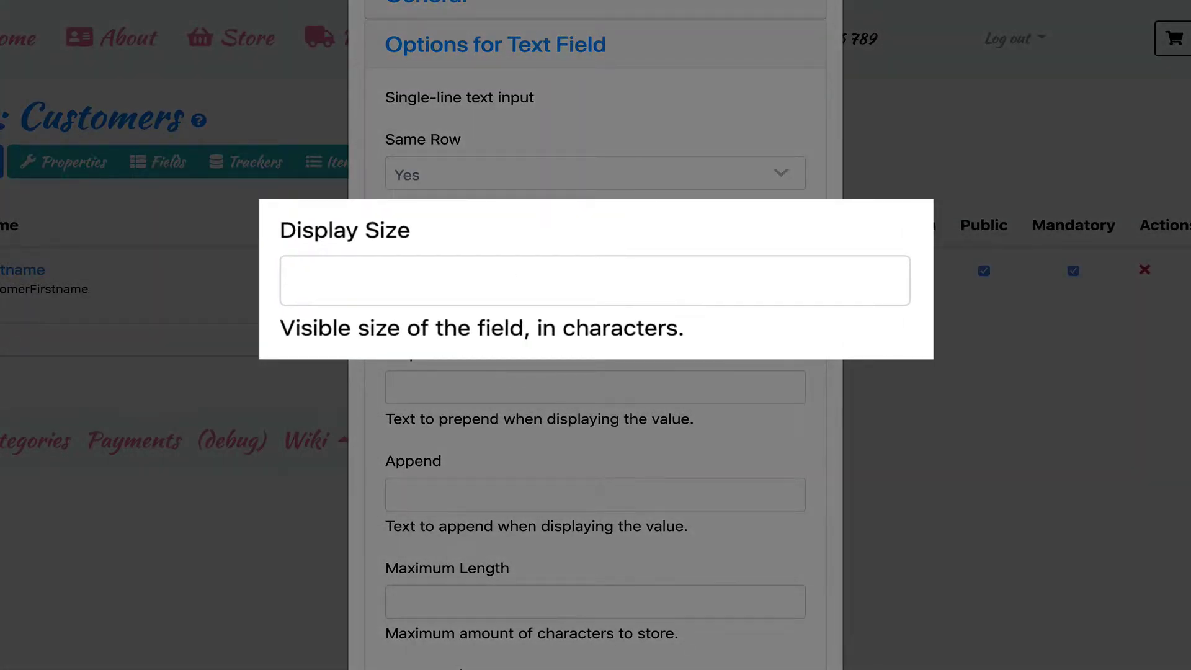
pyautogui.scroll(-2, 545, 340)
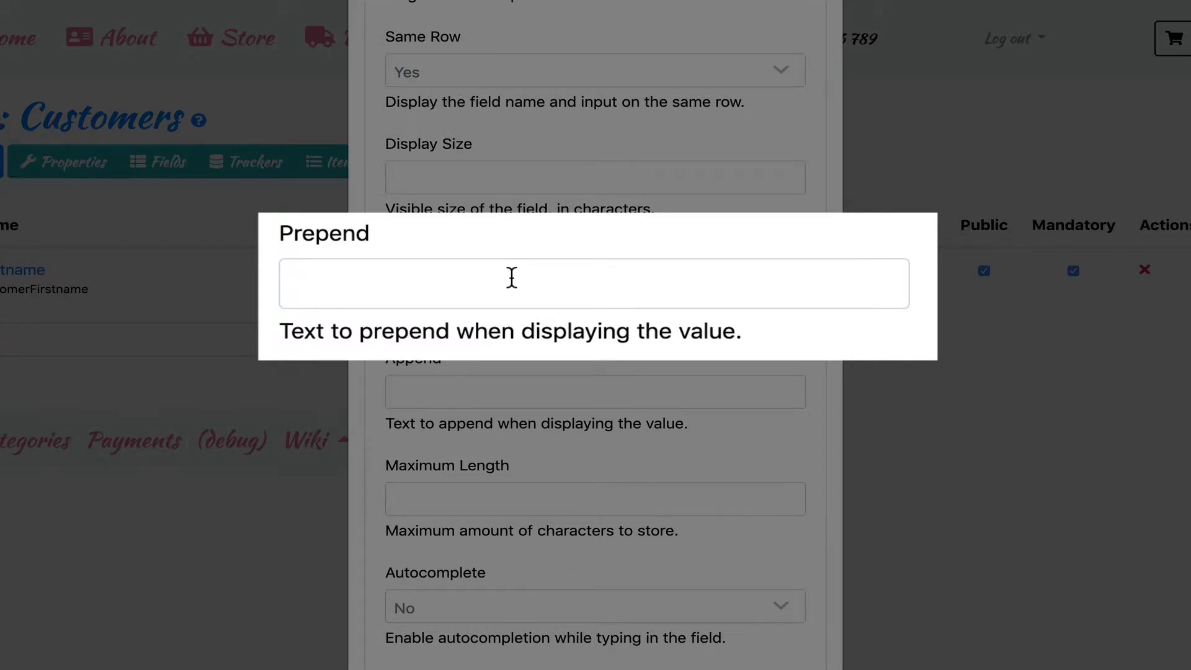
pyautogui.scroll(-2, 545, 354)
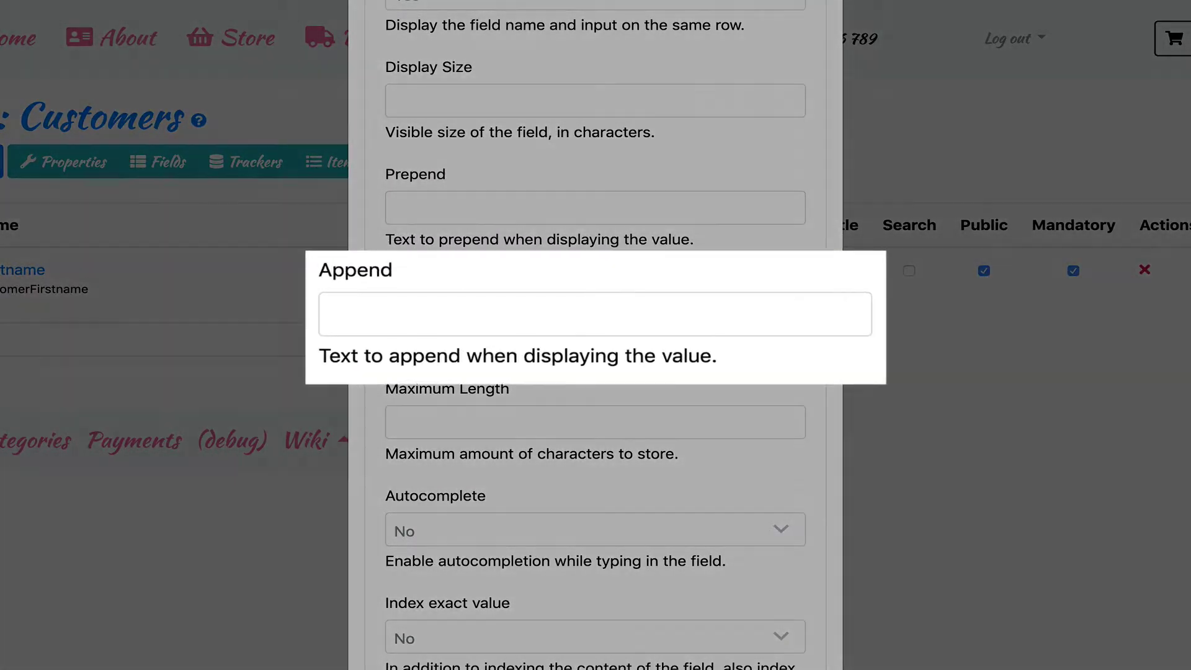
pyautogui.scroll(-1, 588, 365)
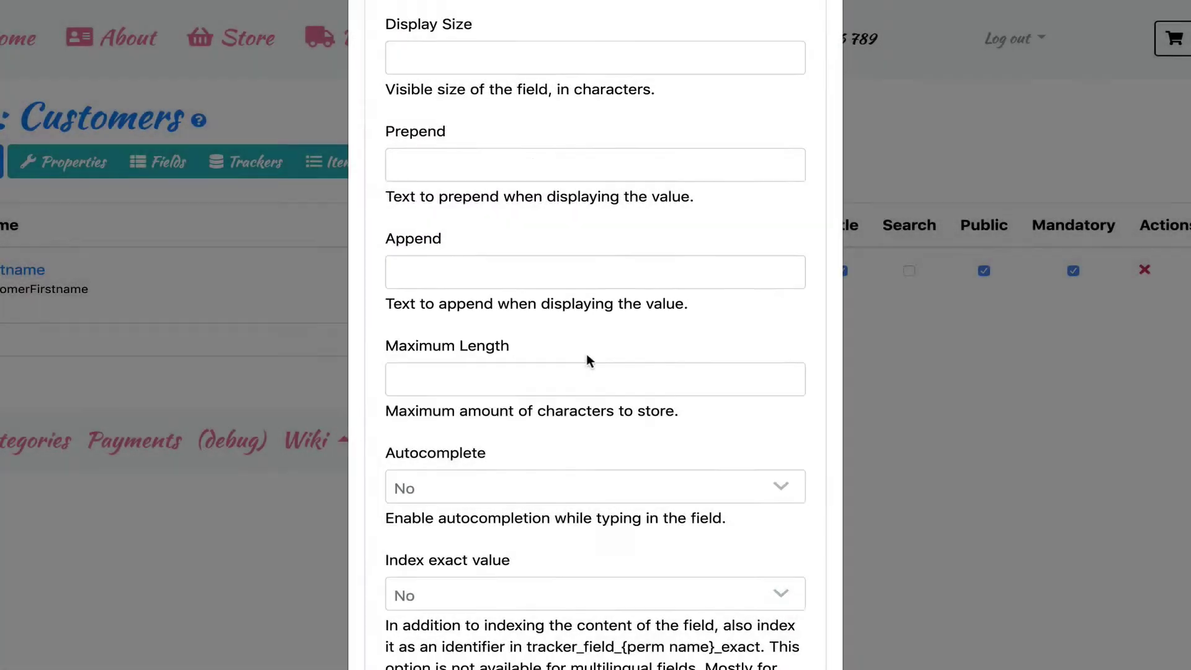
pyautogui.scroll(-1, 588, 361)
pyautogui.click(568, 357)
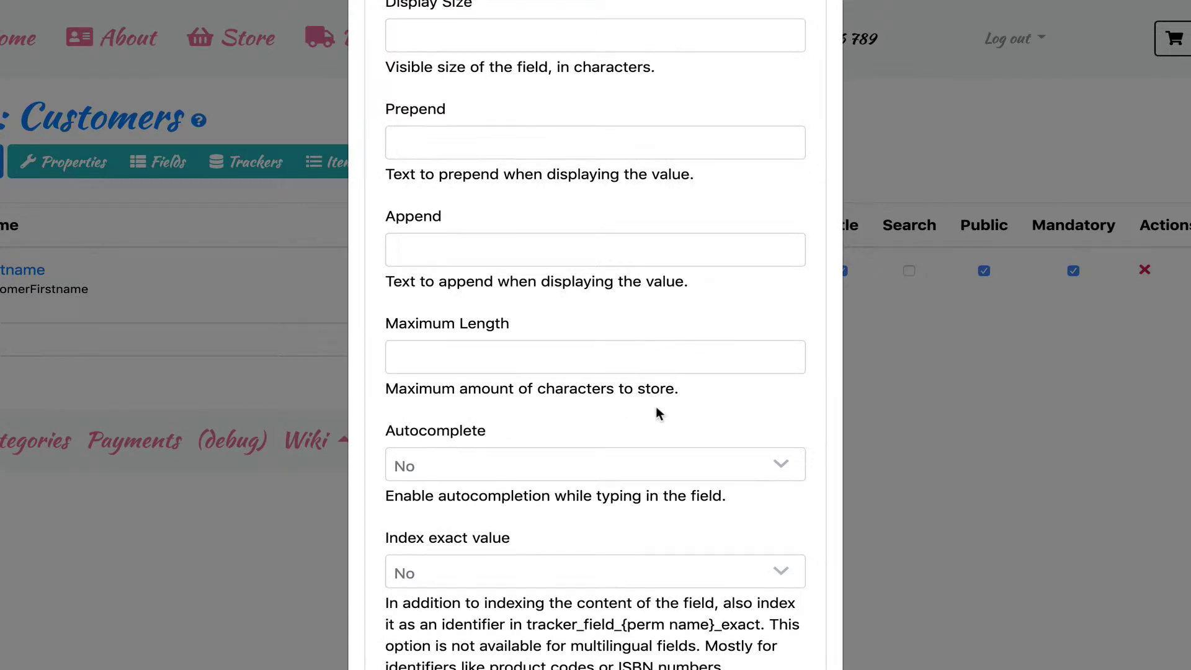
pyautogui.scroll(-3, 656, 408)
pyautogui.click(421, 341)
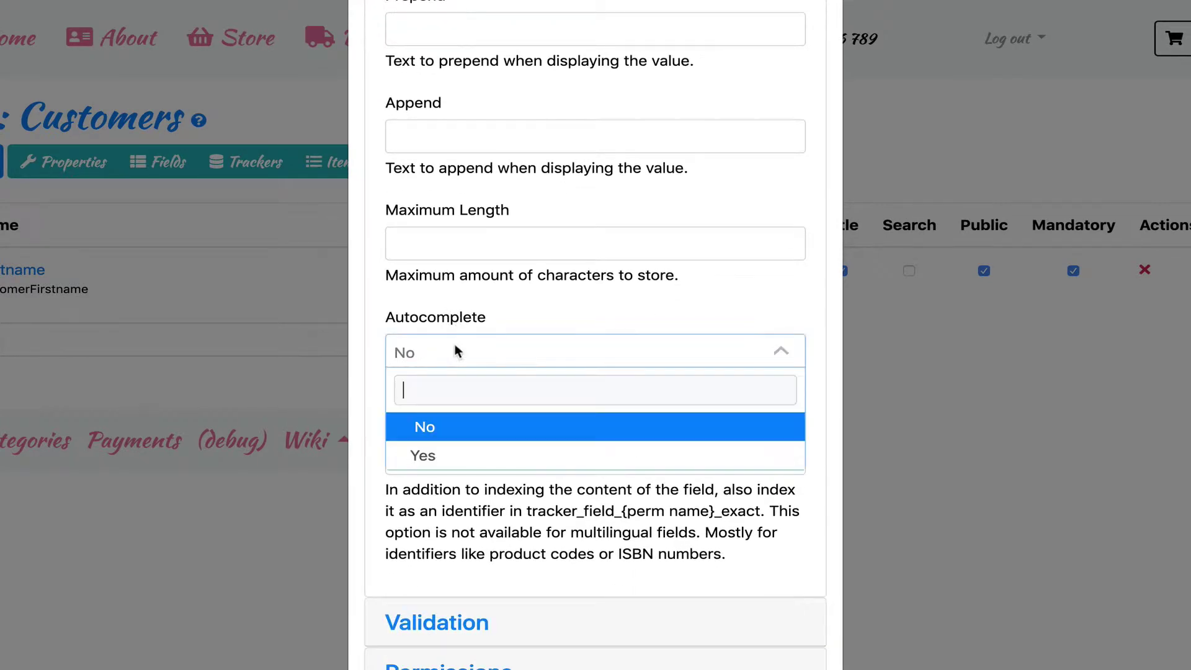
pyautogui.click(494, 365)
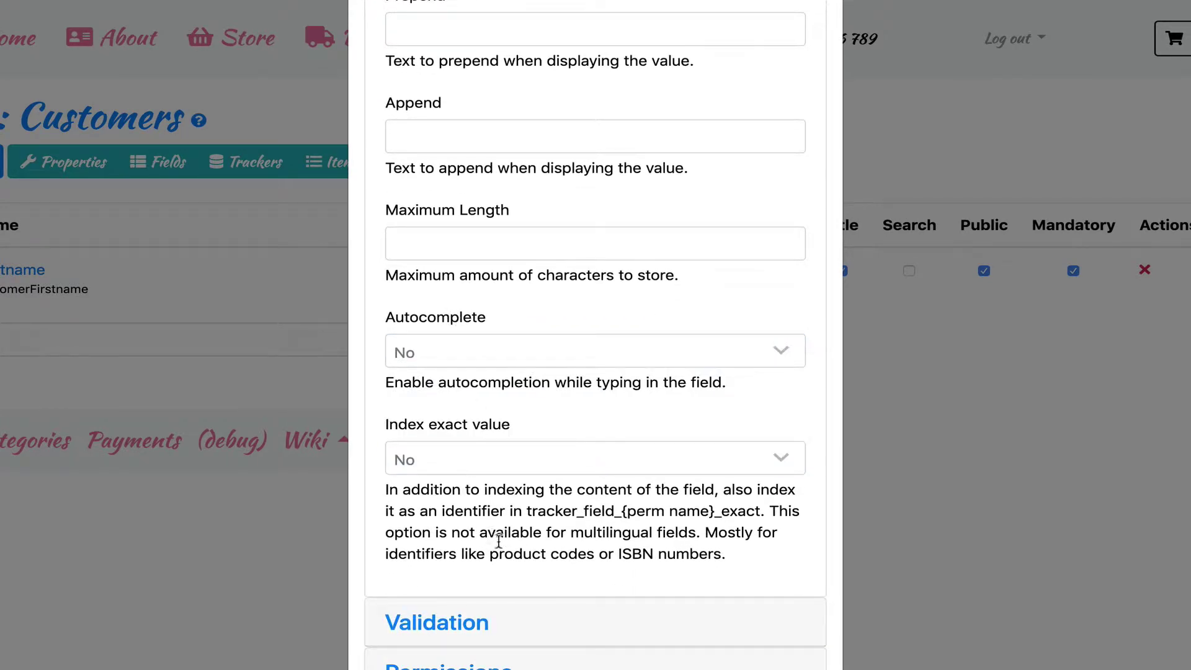
pyautogui.click(438, 623)
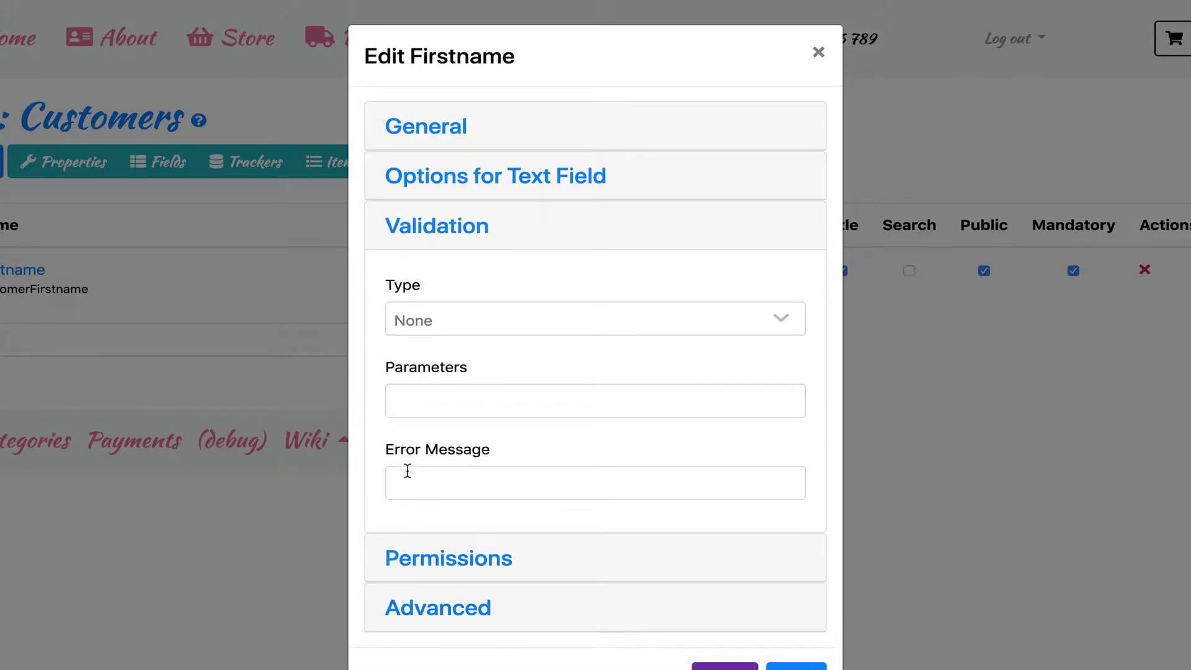
# - Set Firstname validation to Regular Expression (Pattern) with the pasted letters-and-spaces regex
pyautogui.click(449, 317)
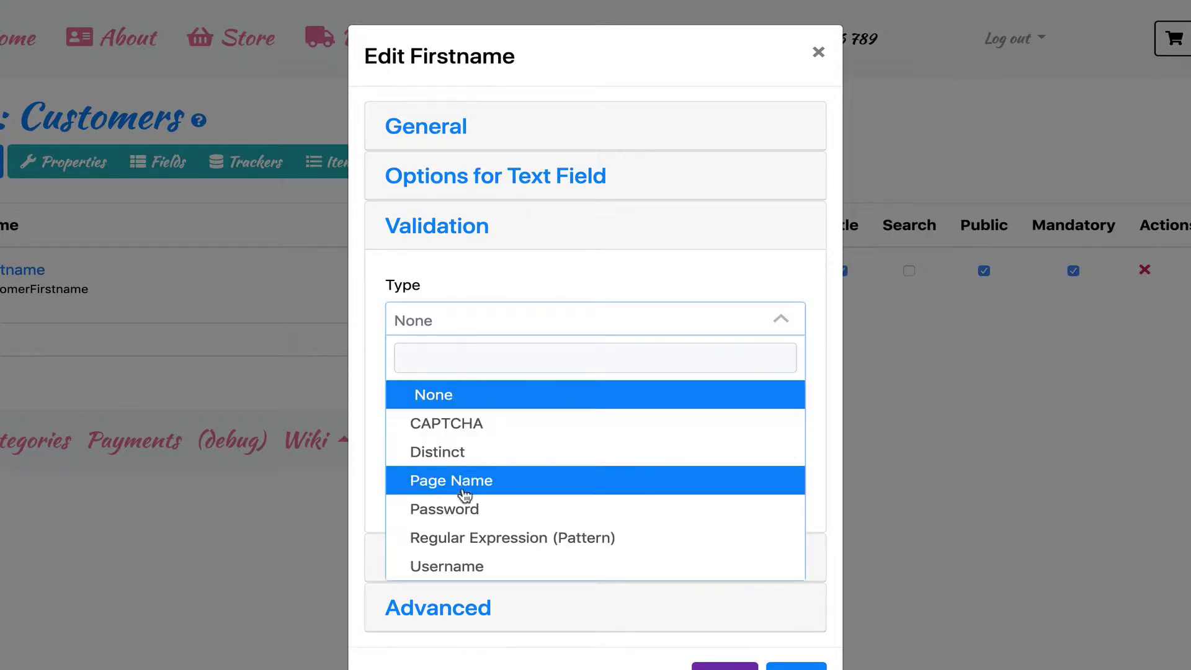
pyautogui.click(471, 549)
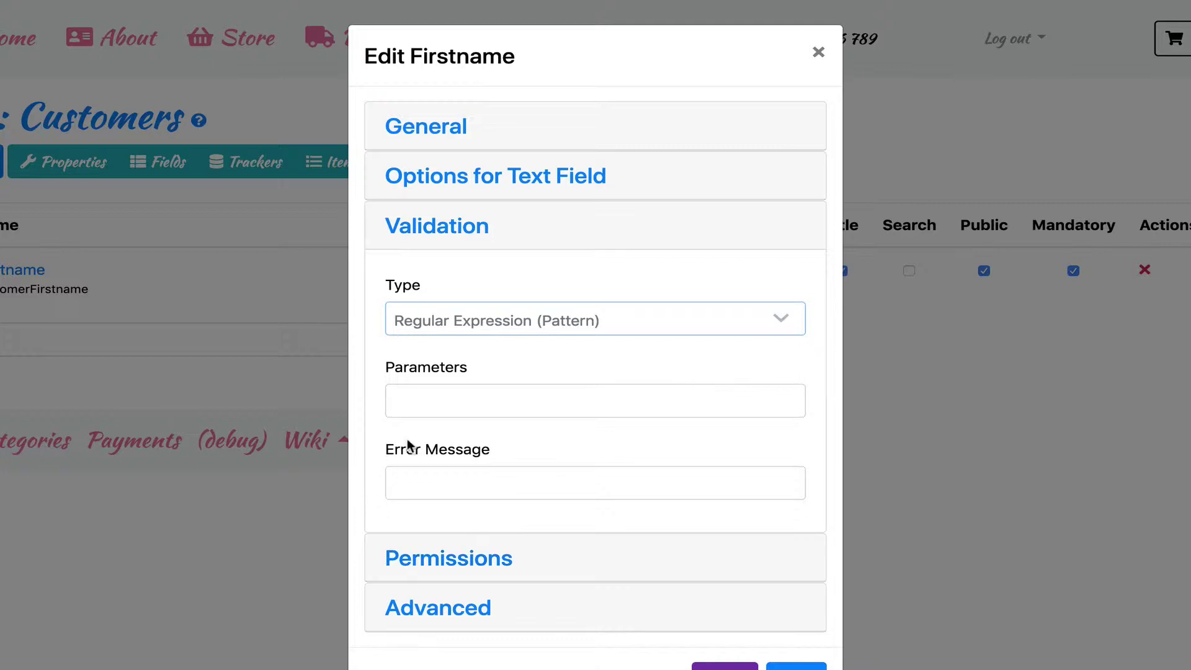
pyautogui.click(435, 404)
pyautogui.write("^[-'a-zA-ZÀ-ÖØ-öø-ÿ ]+$")
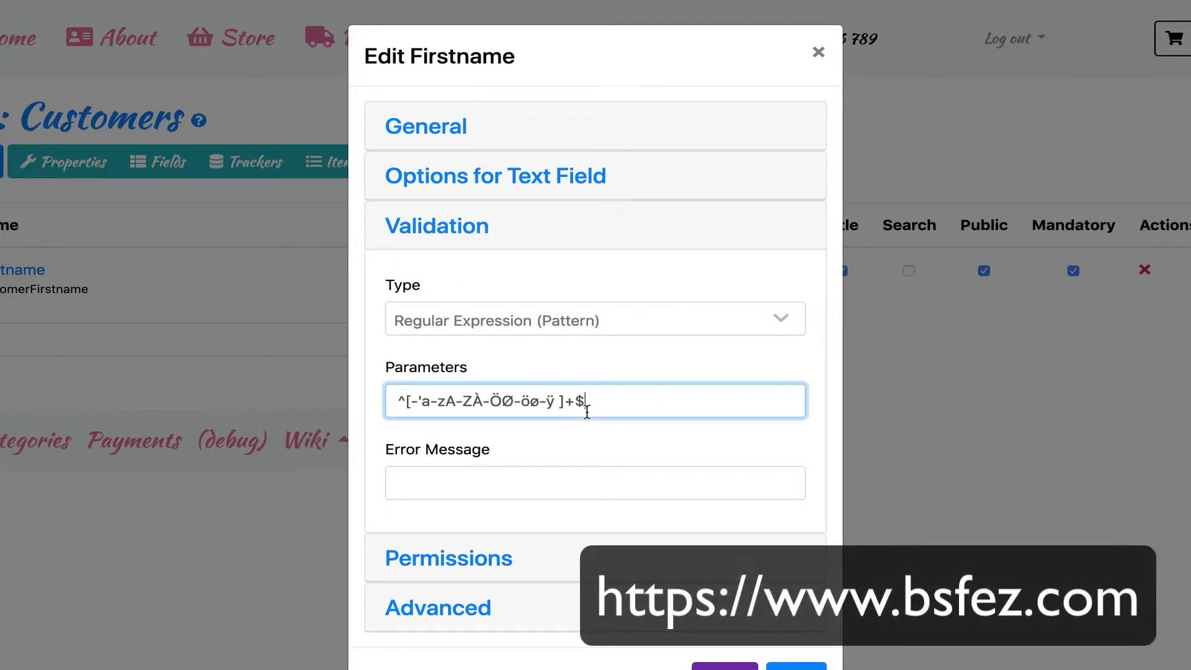
pyautogui.click(420, 487)
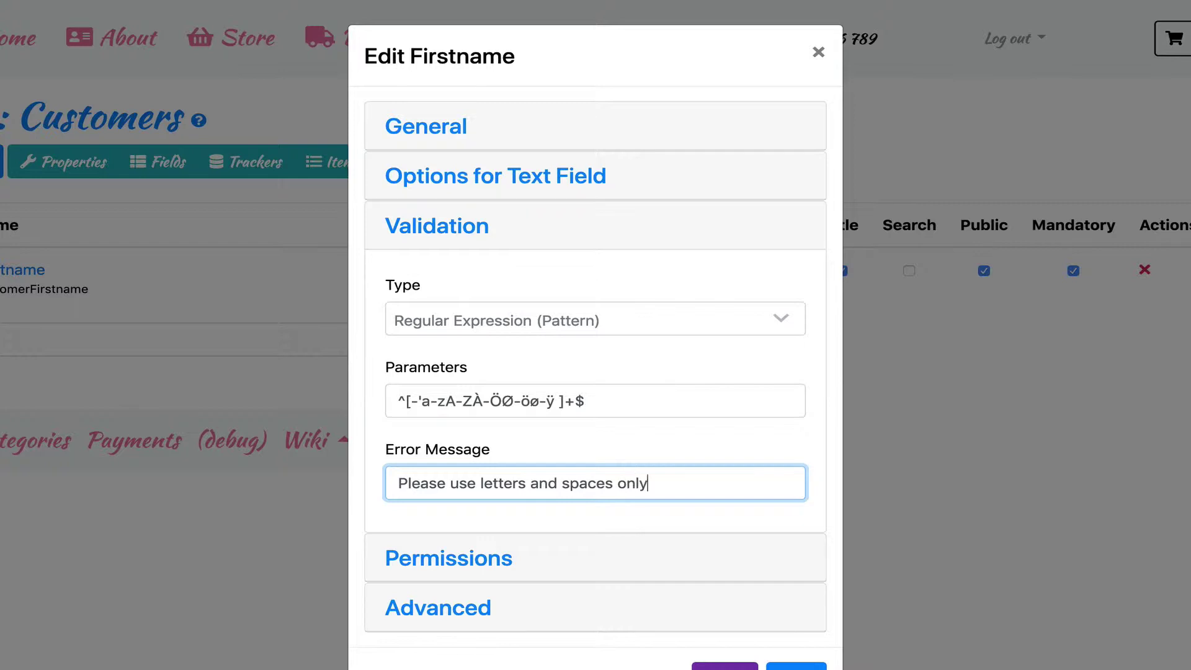
# - Save the Firstname field's settings
pyautogui.click(540, 558)
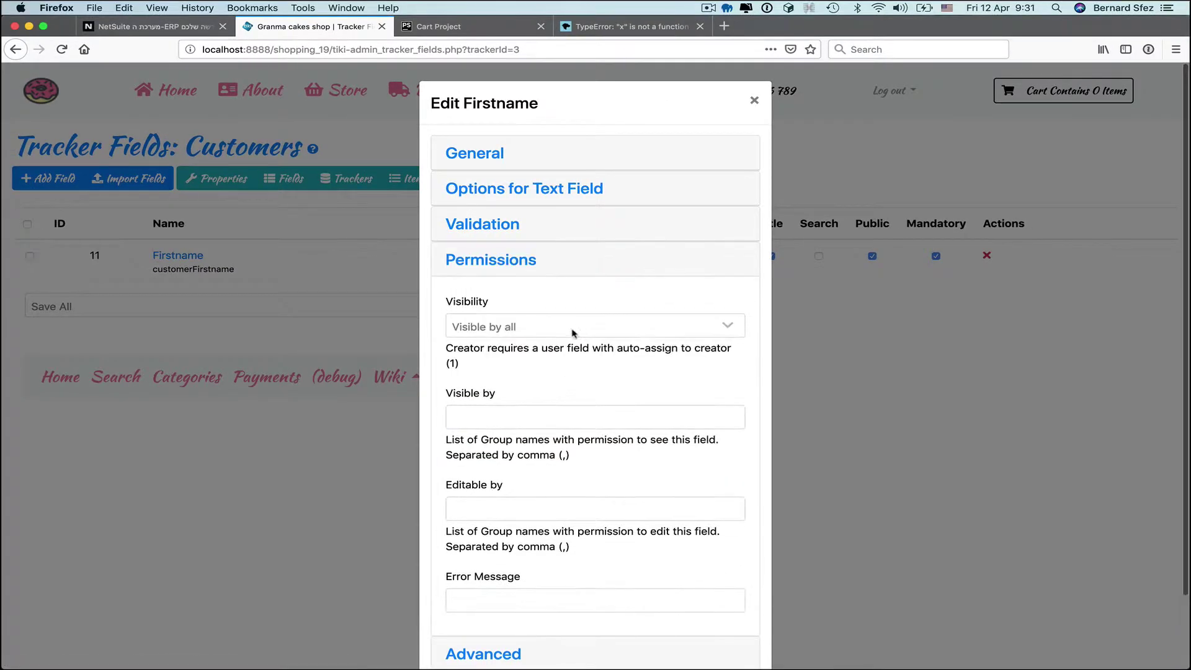
pyautogui.scroll(-2, 538, 602)
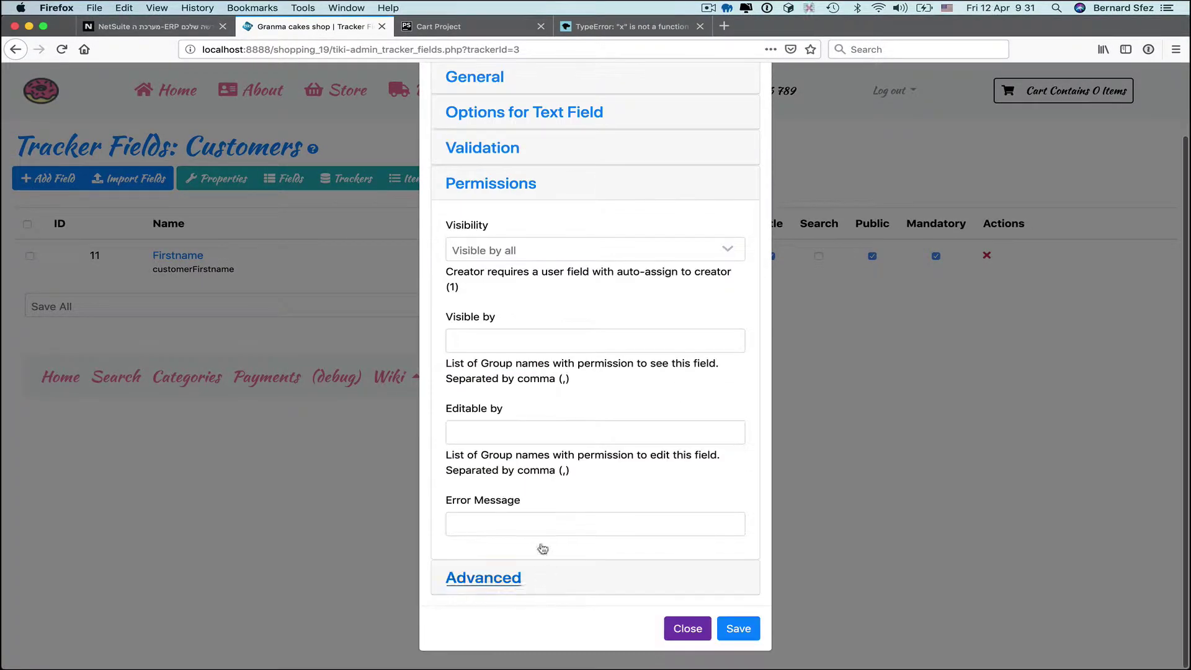
pyautogui.click(744, 630)
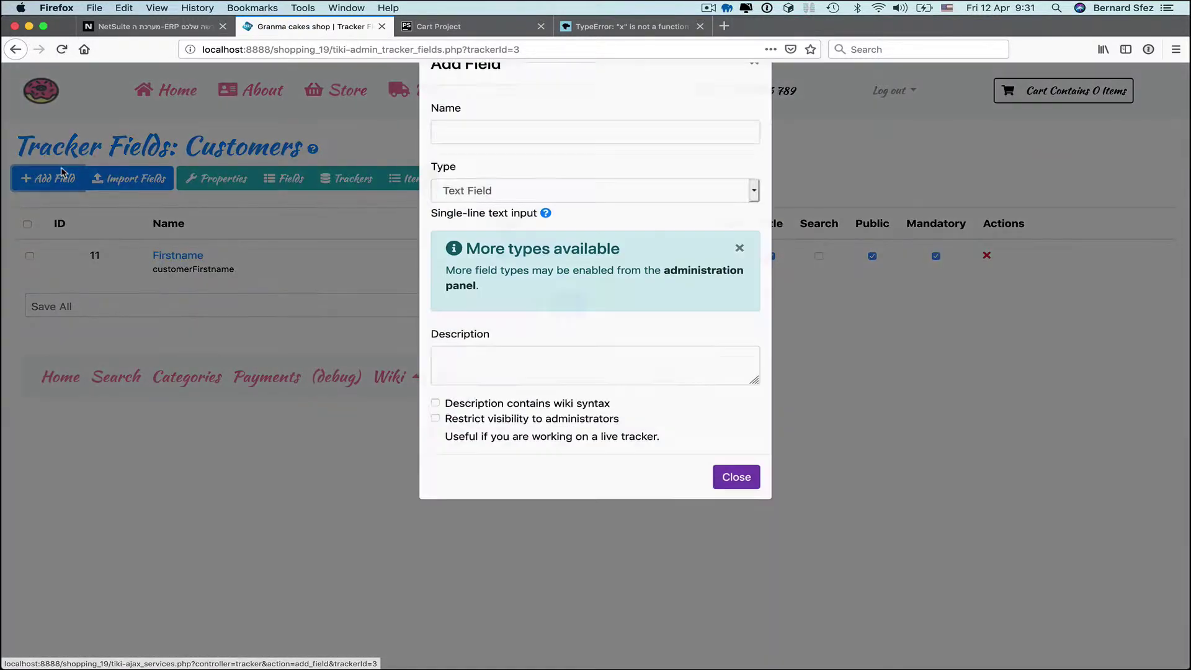
# - Add Lastname, Address, Phone and Mobile text fields to the Customers tracker
pyautogui.write('Lastname')
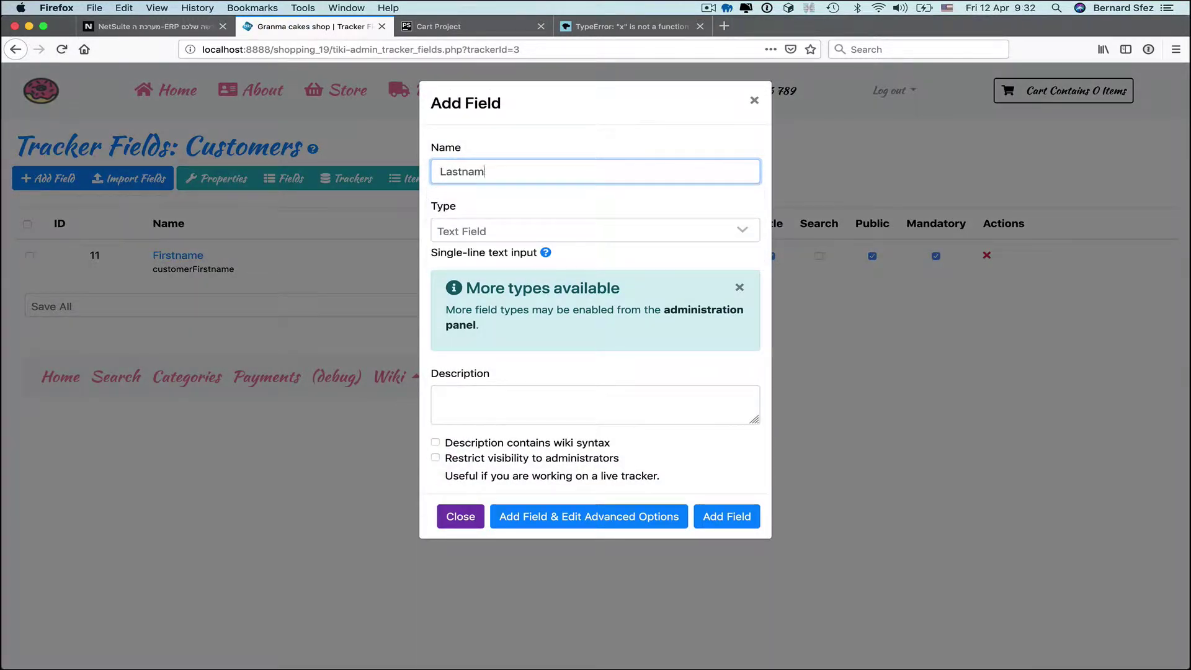
pyautogui.click(726, 516)
pyautogui.click(54, 180)
pyautogui.click(481, 168)
pyautogui.write('Address')
pyautogui.click(725, 516)
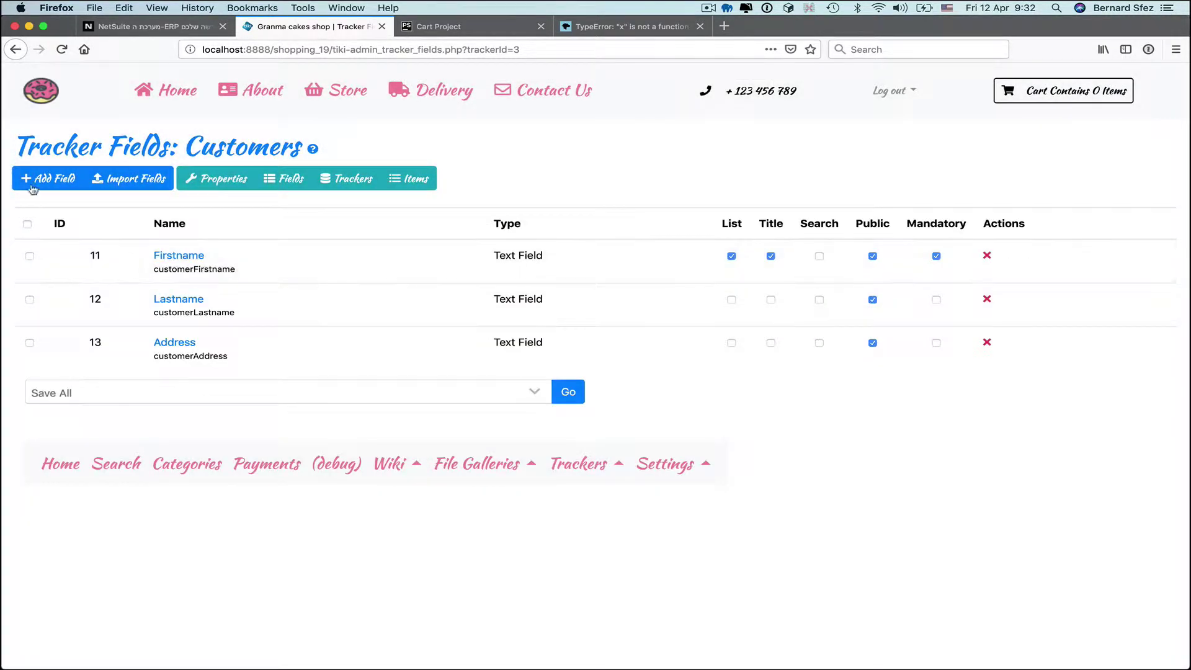
pyautogui.click(33, 179)
pyautogui.write('Phone')
pyautogui.click(719, 516)
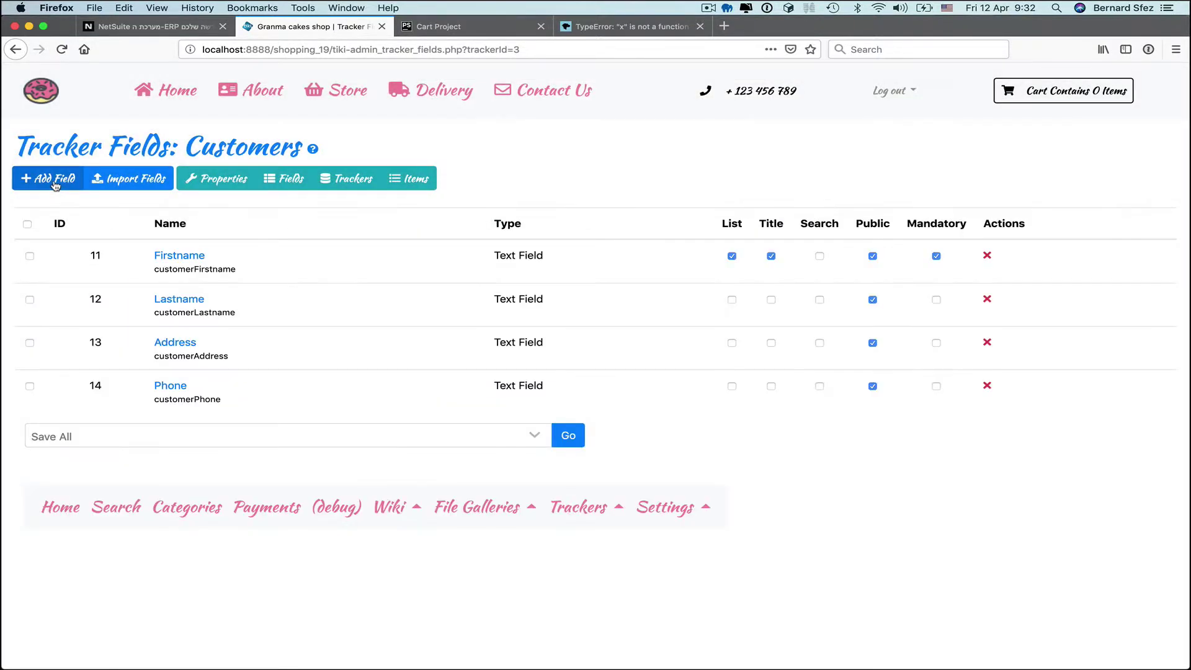
pyautogui.click(62, 179)
pyautogui.write('Mobile')
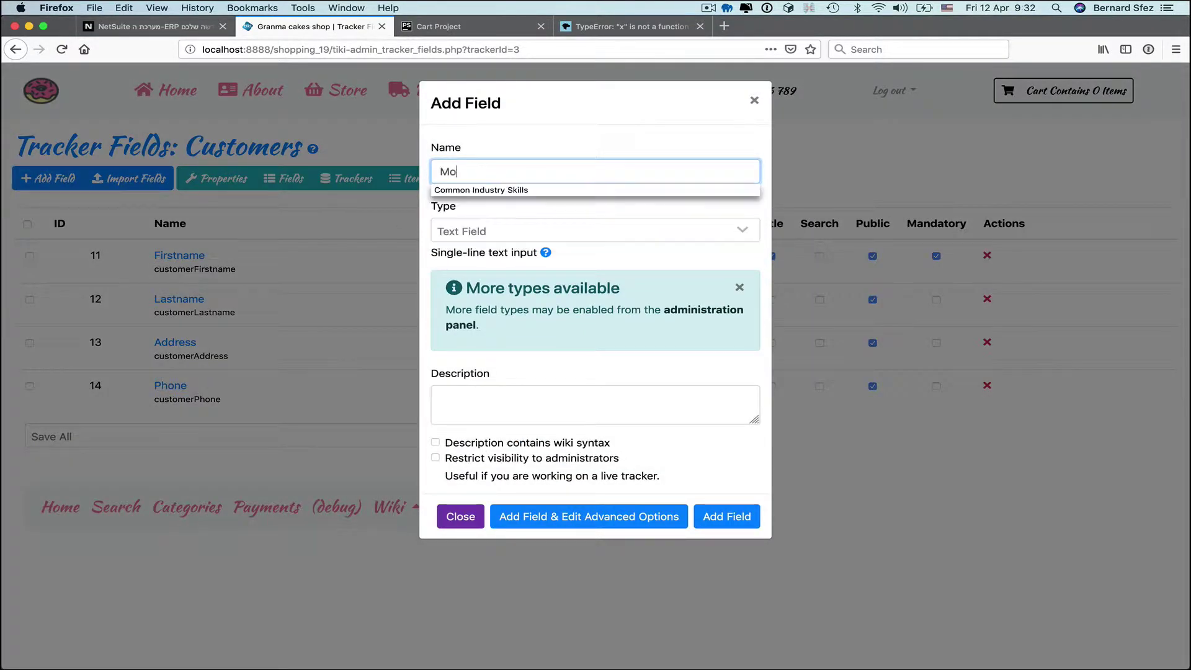
pyautogui.click(722, 516)
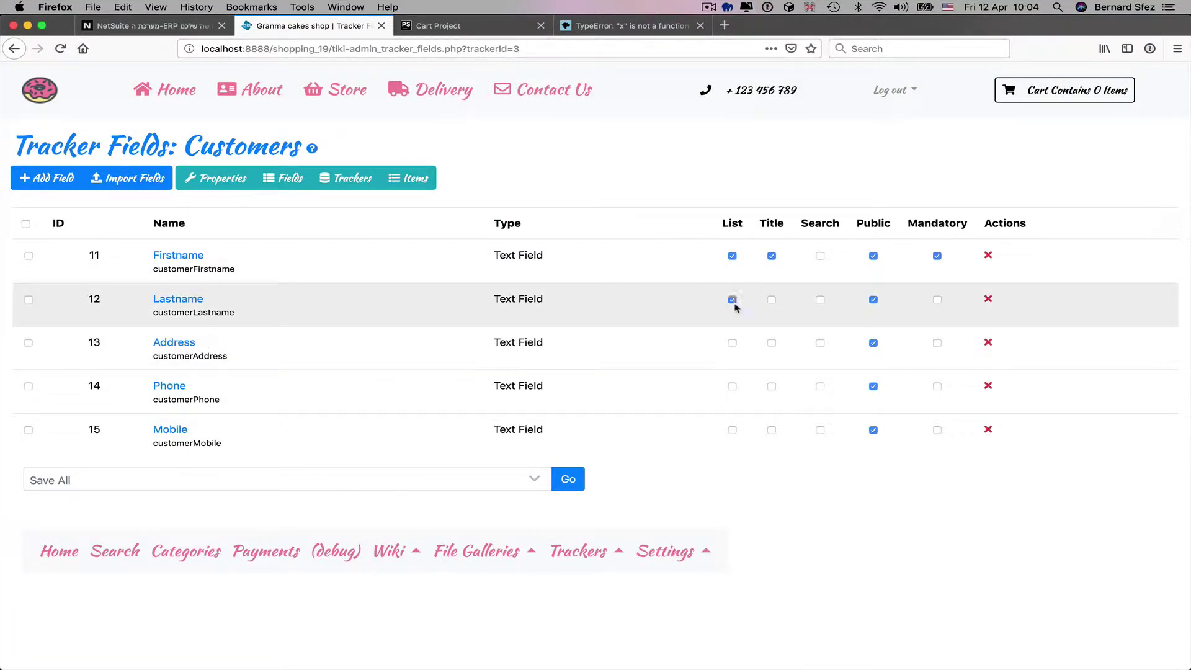
# - Show Address, Phone and Mobile in the item list and apply
pyautogui.click(732, 343)
pyautogui.click(731, 386)
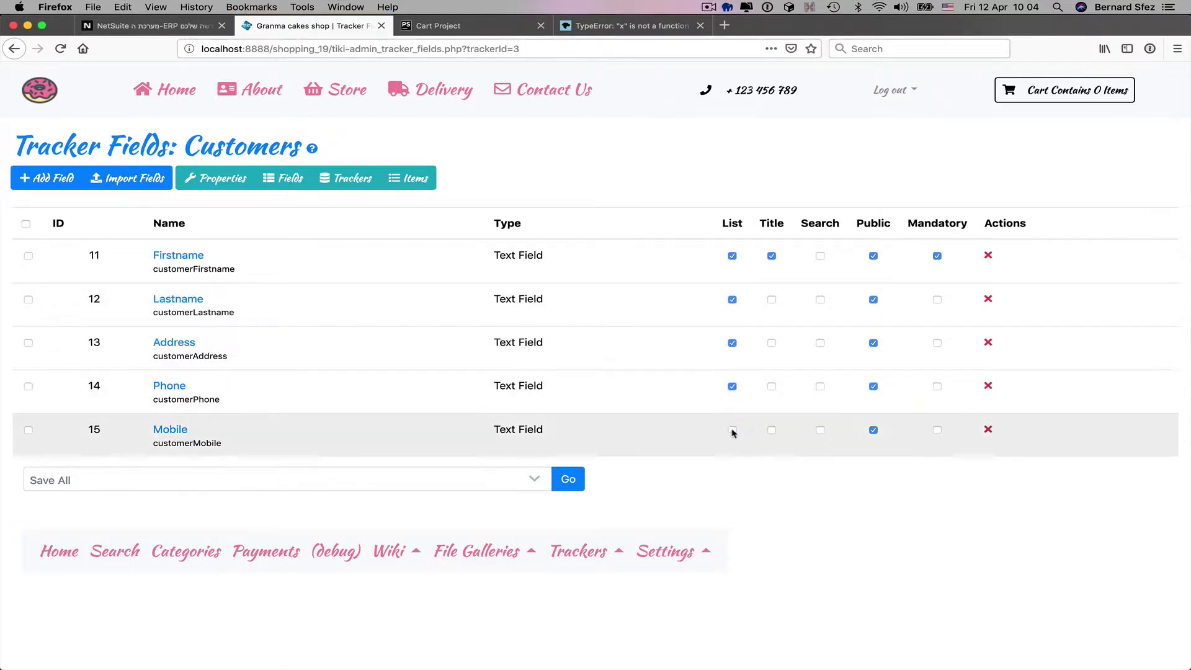
pyautogui.click(732, 430)
pyautogui.click(568, 479)
# - Create a customer item with first and last name, street address, phone and mobile numbers
pyautogui.click(408, 178)
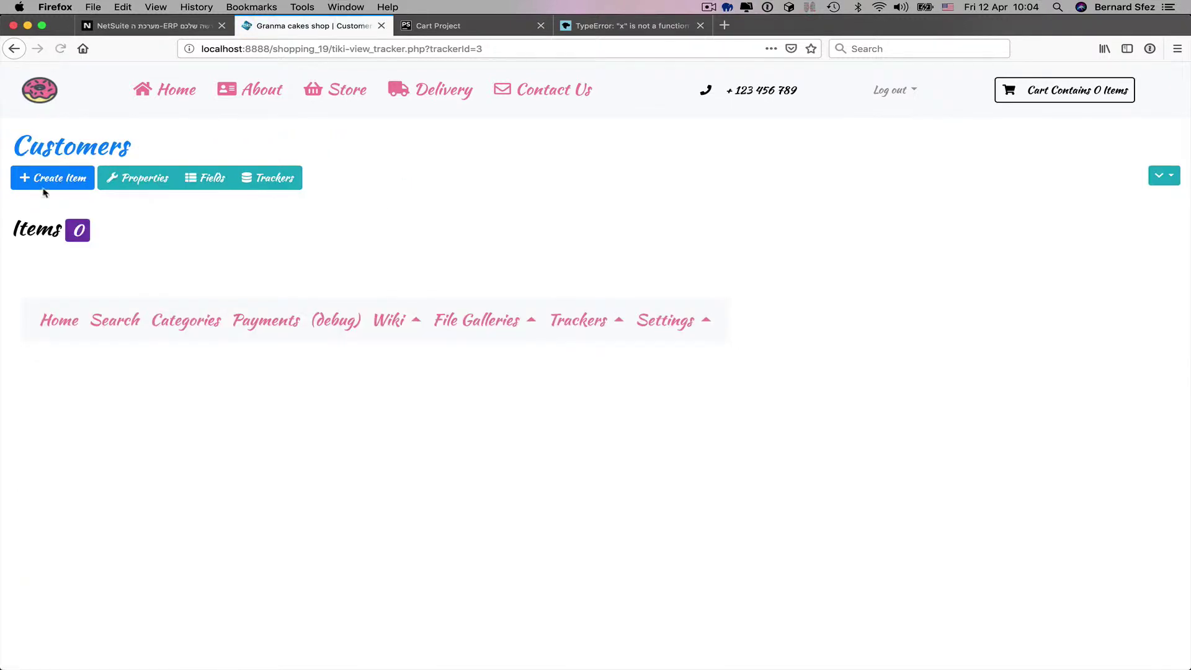
pyautogui.click(41, 188)
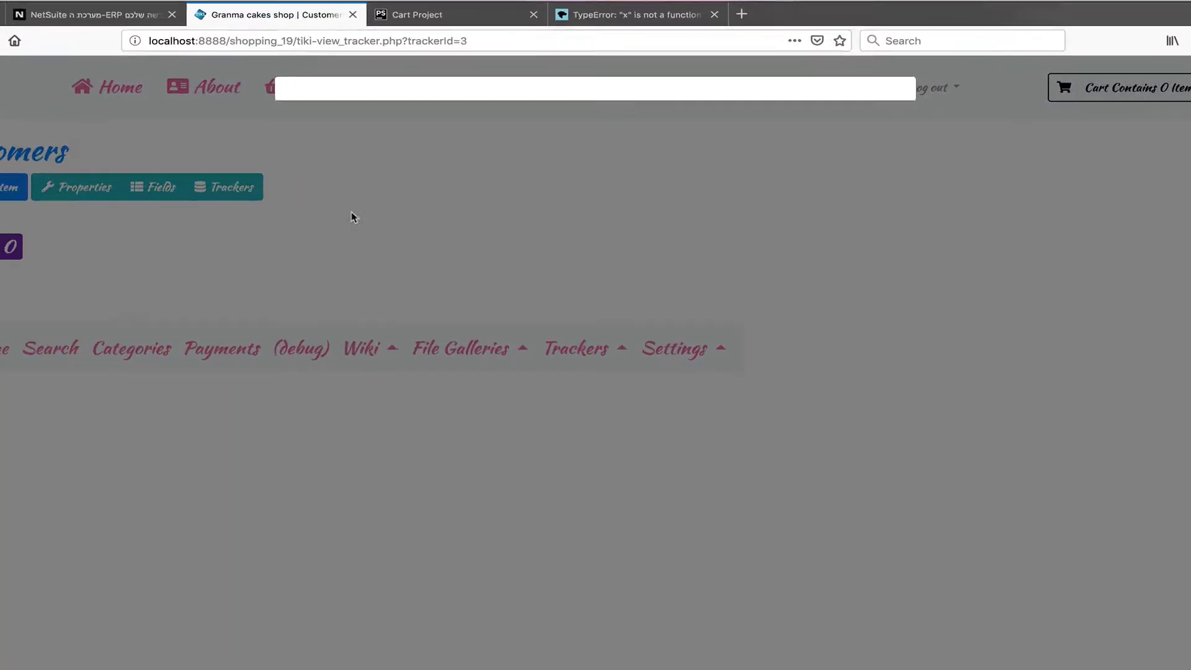
pyautogui.press('Tab')
pyautogui.press('Tab')
pyautogui.write('Here 13st')
pyautogui.press('Tab')
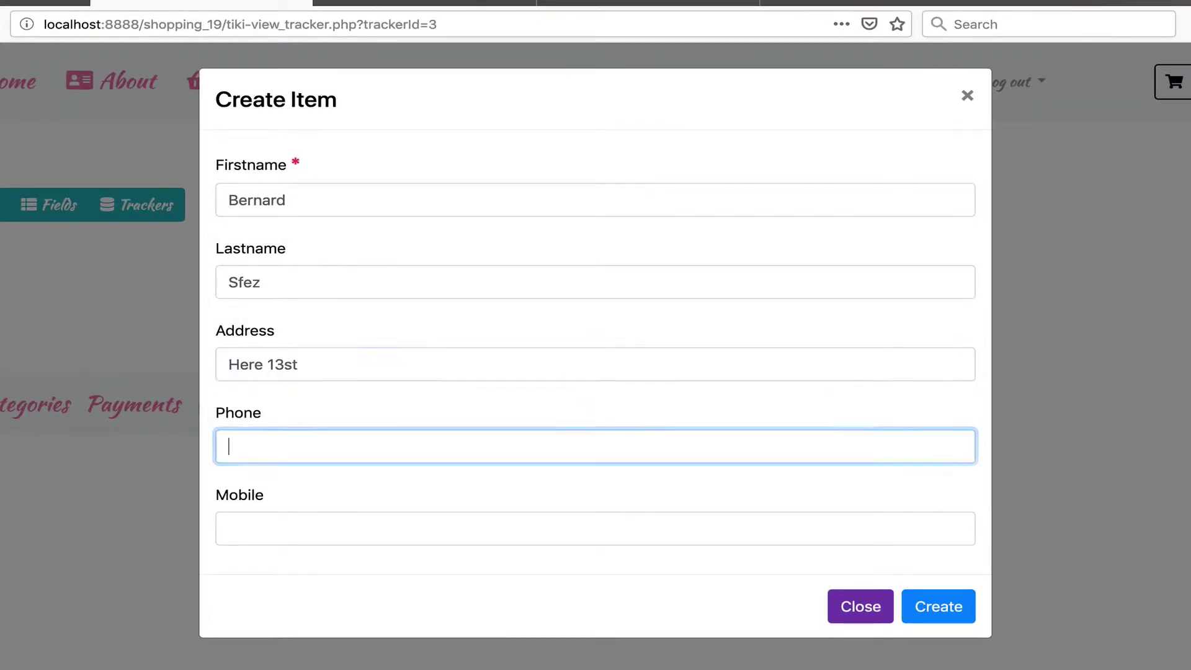
pyautogui.write('123456')
pyautogui.press('Tab')
pyautogui.write('654321')
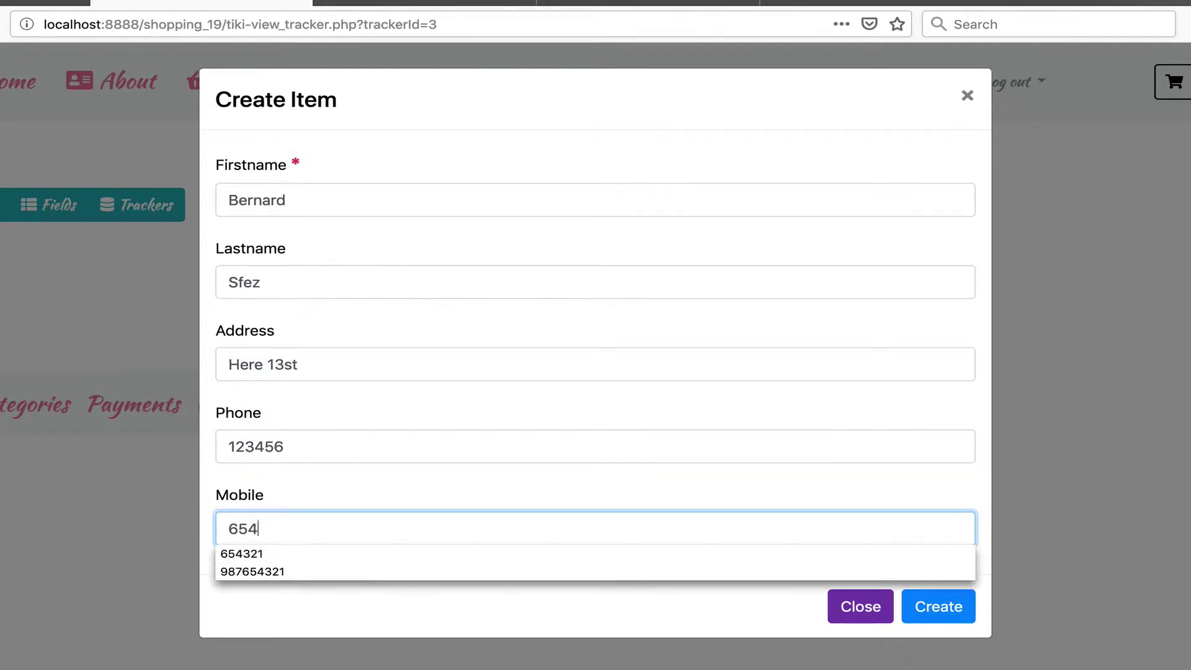
pyautogui.click(948, 613)
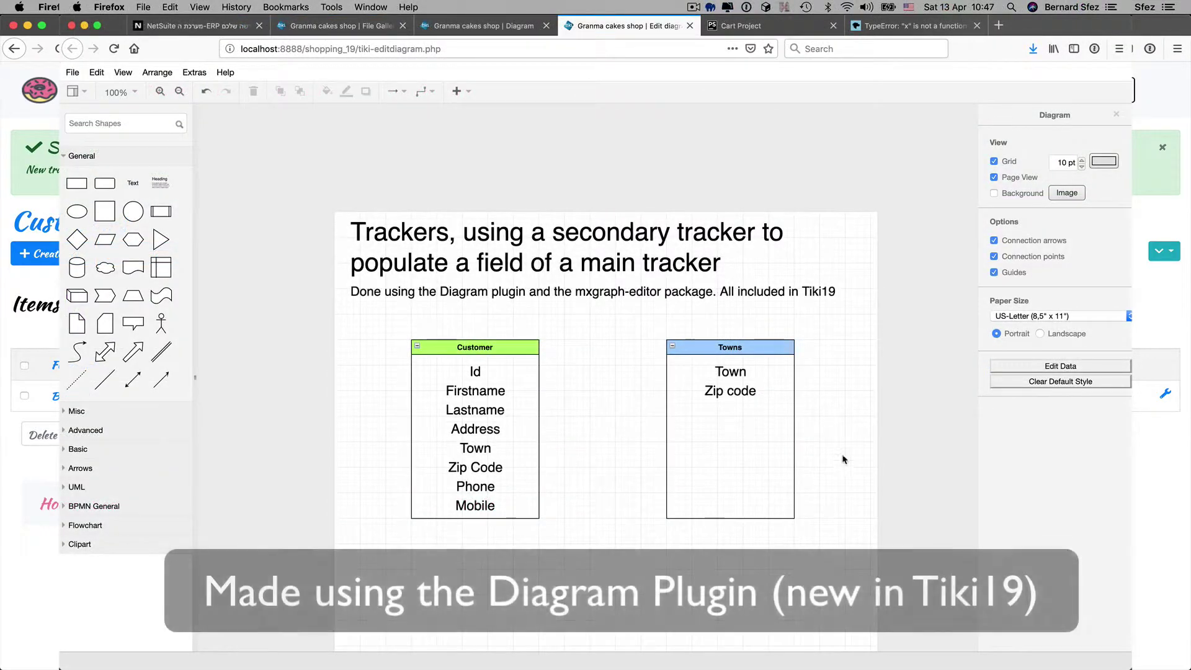
# - Connect Customer's Town to Towns' Town, and Towns' Zip code to Customer's Zip Code
pyautogui.click(490, 448)
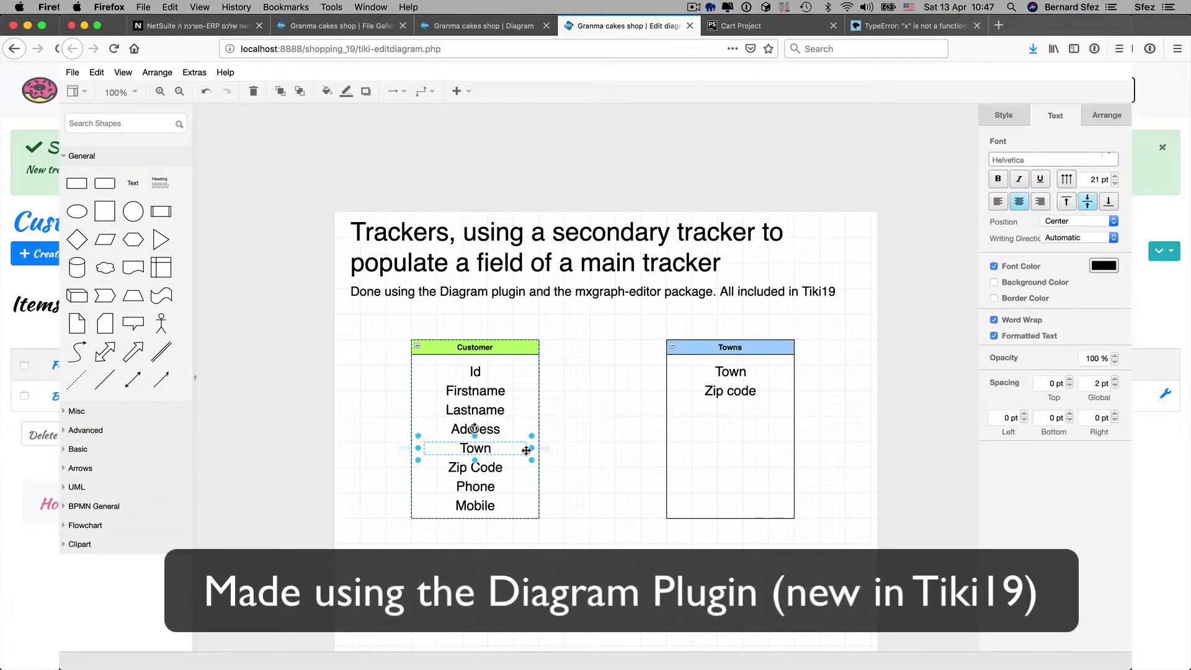
pyautogui.moveTo(546, 448); pyautogui.dragTo(679, 373)
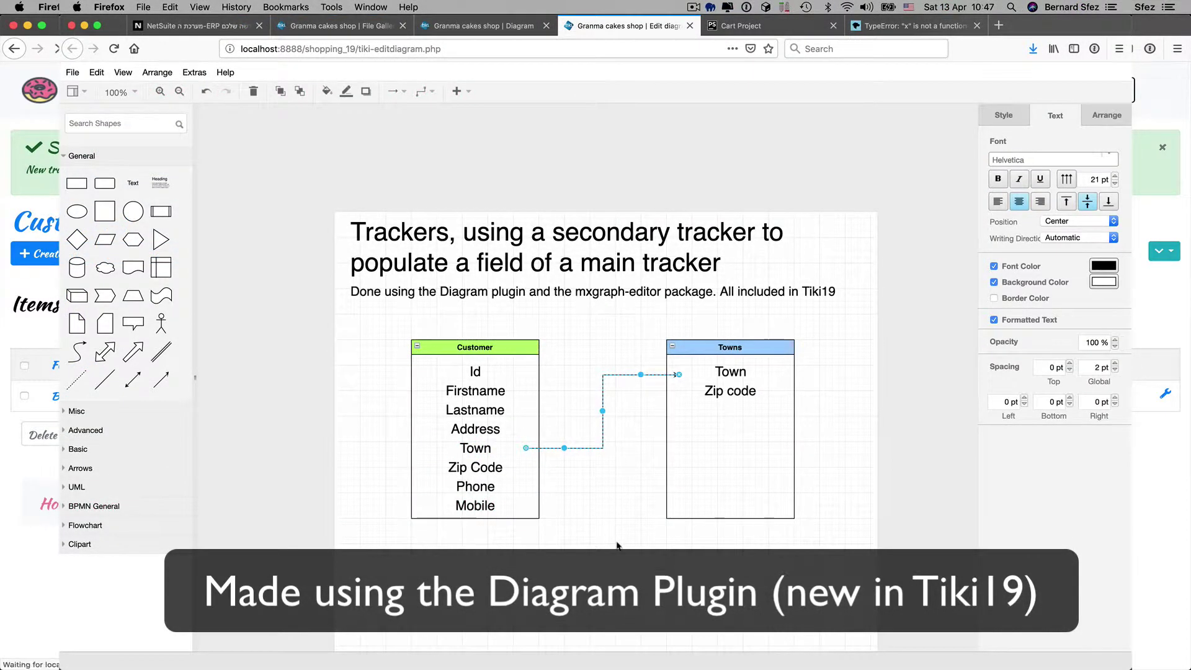
pyautogui.click(624, 510)
pyautogui.click(704, 392)
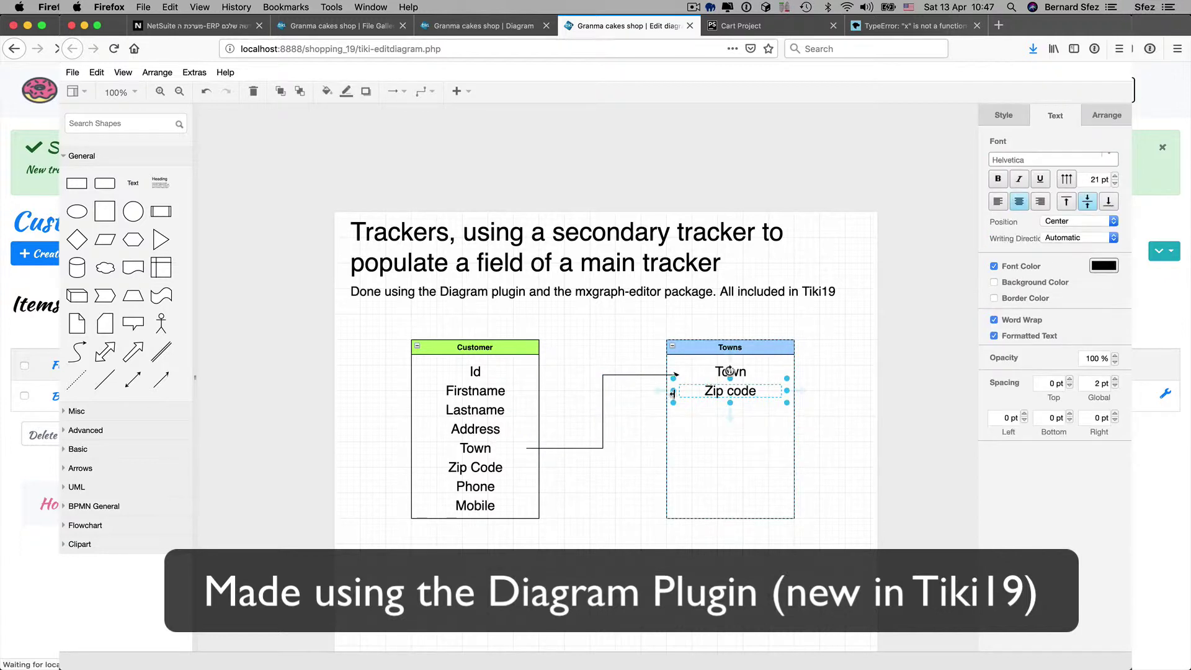
pyautogui.moveTo(679, 391); pyautogui.dragTo(528, 464)
pyautogui.click(623, 516)
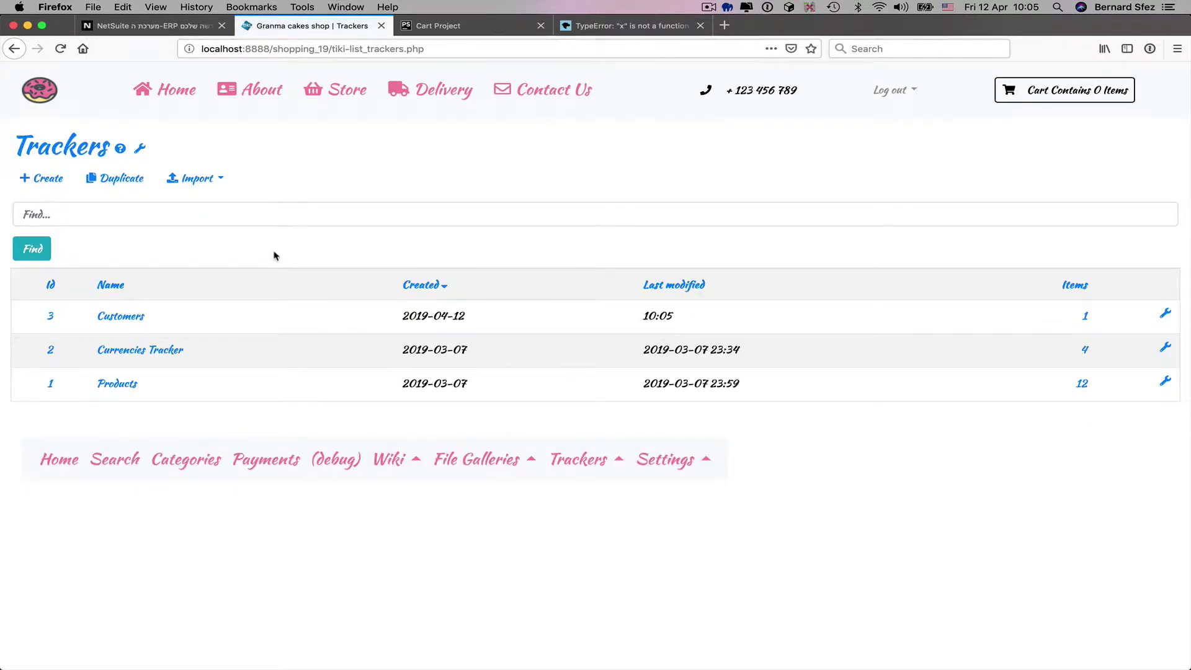
# - Create and save a new tracker named Towns
pyautogui.click(54, 178)
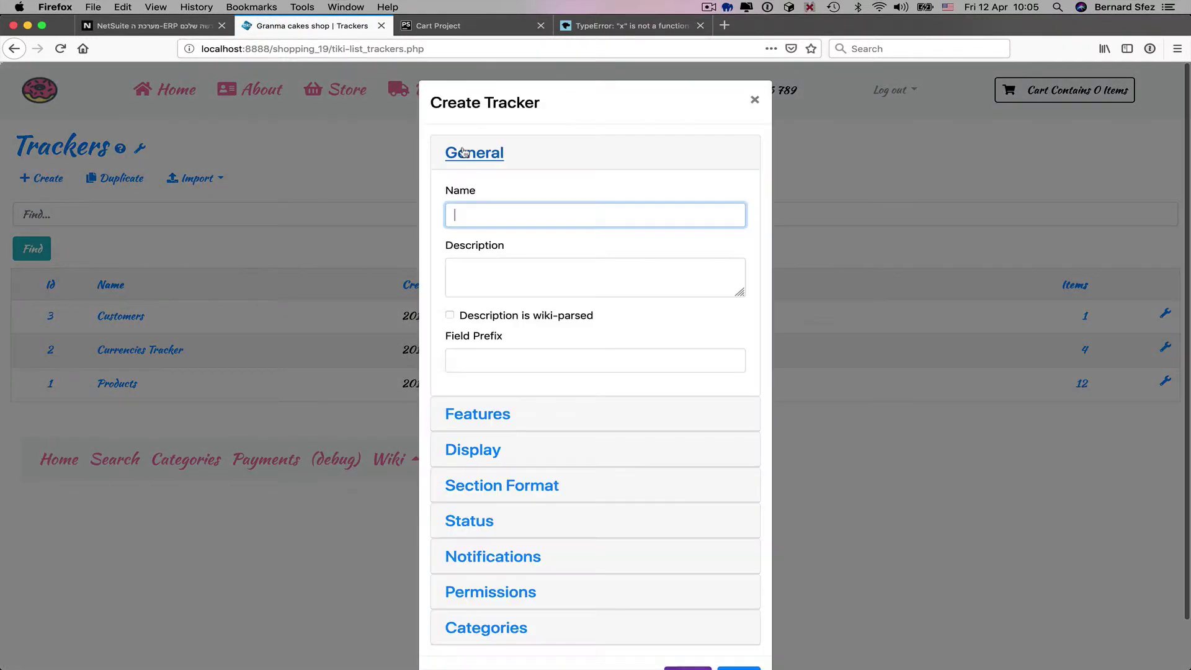
pyautogui.write('Tow')
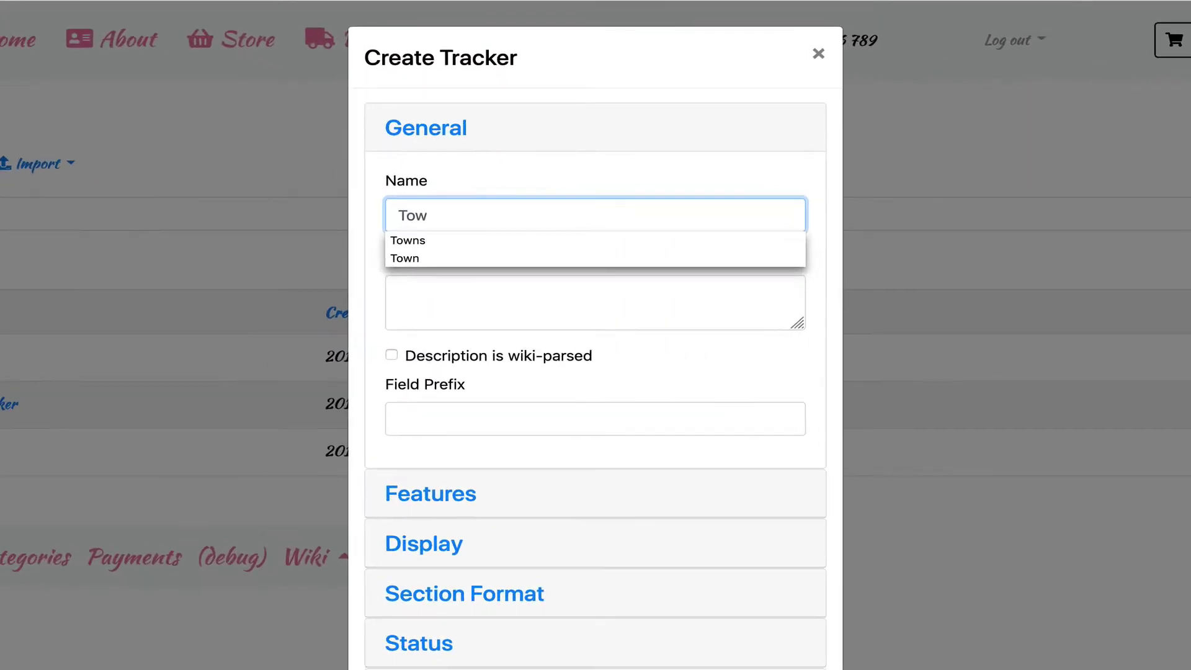
pyautogui.write('ns')
pyautogui.scroll(-1, 489, 276)
pyautogui.click(742, 628)
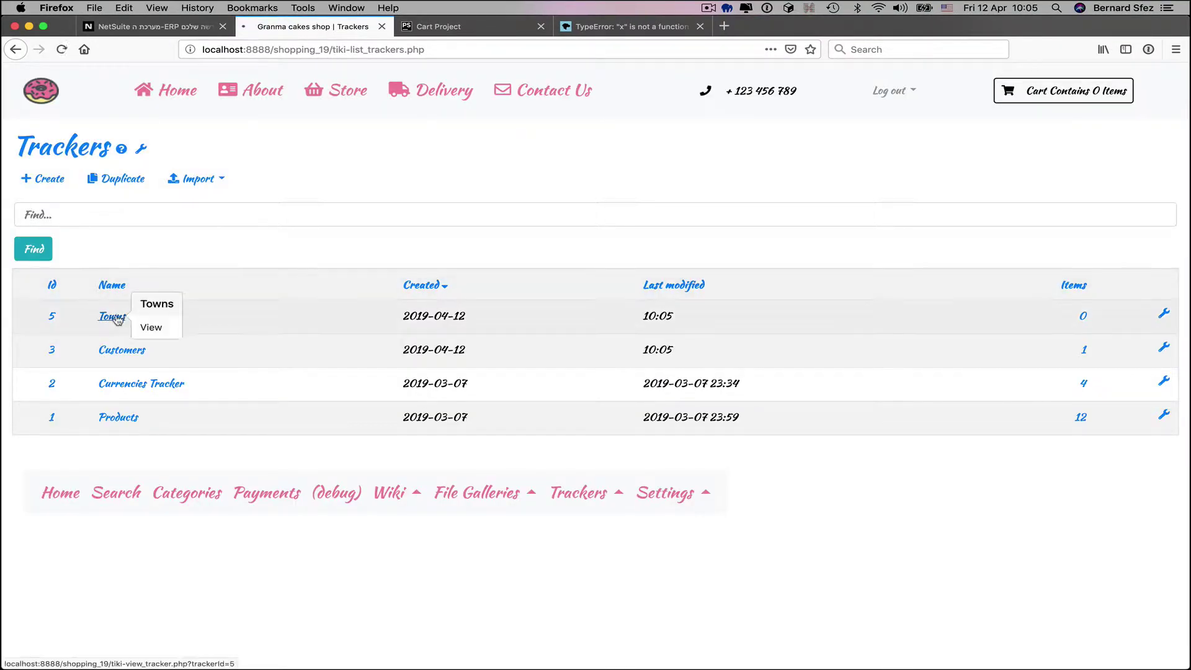
# - Add Town and ZipCode text fields to the Towns tracker
pyautogui.click(118, 319)
pyautogui.click(202, 179)
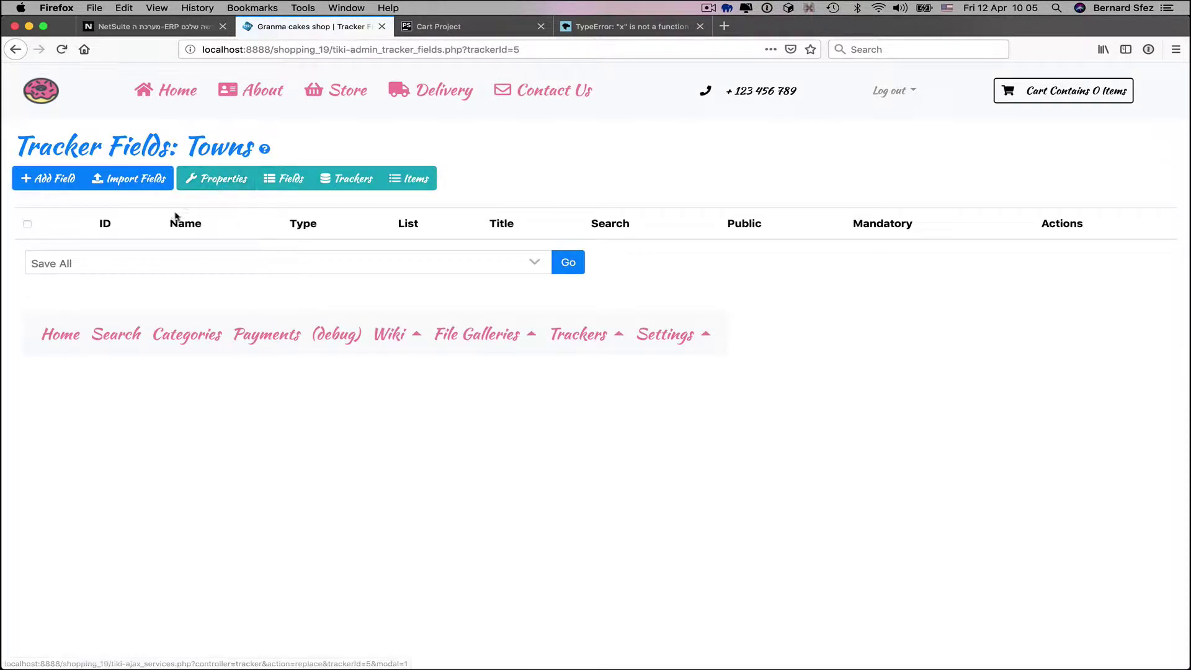
pyautogui.click(62, 178)
pyautogui.write('T')
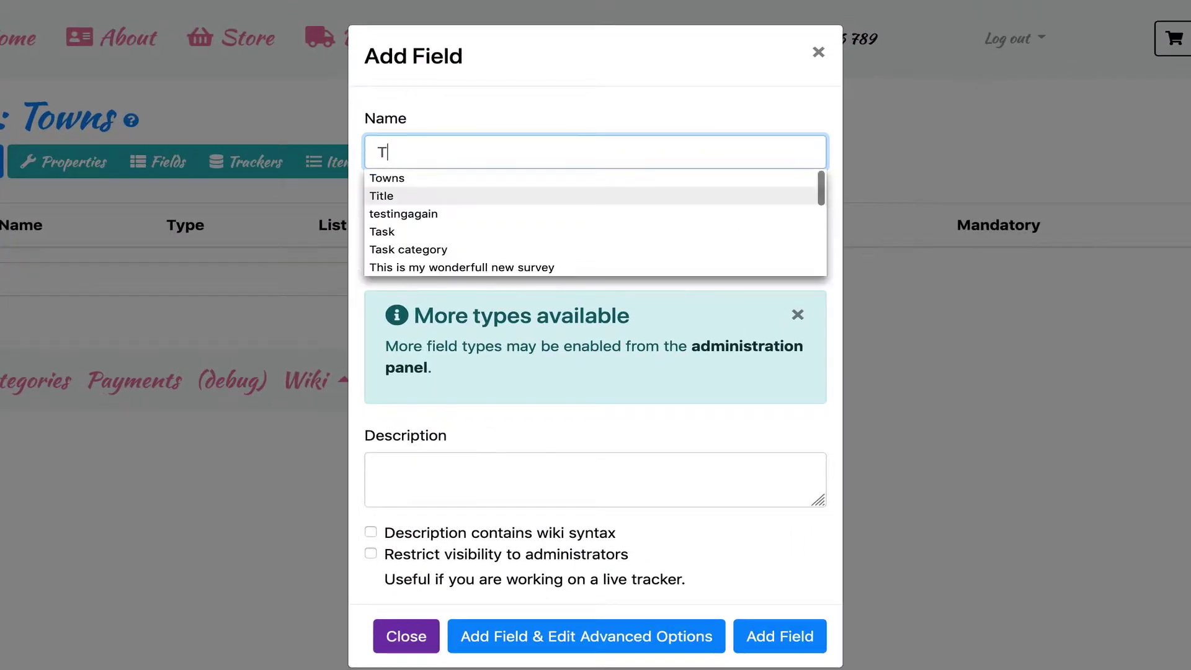
pyautogui.write('own')
pyautogui.click(780, 634)
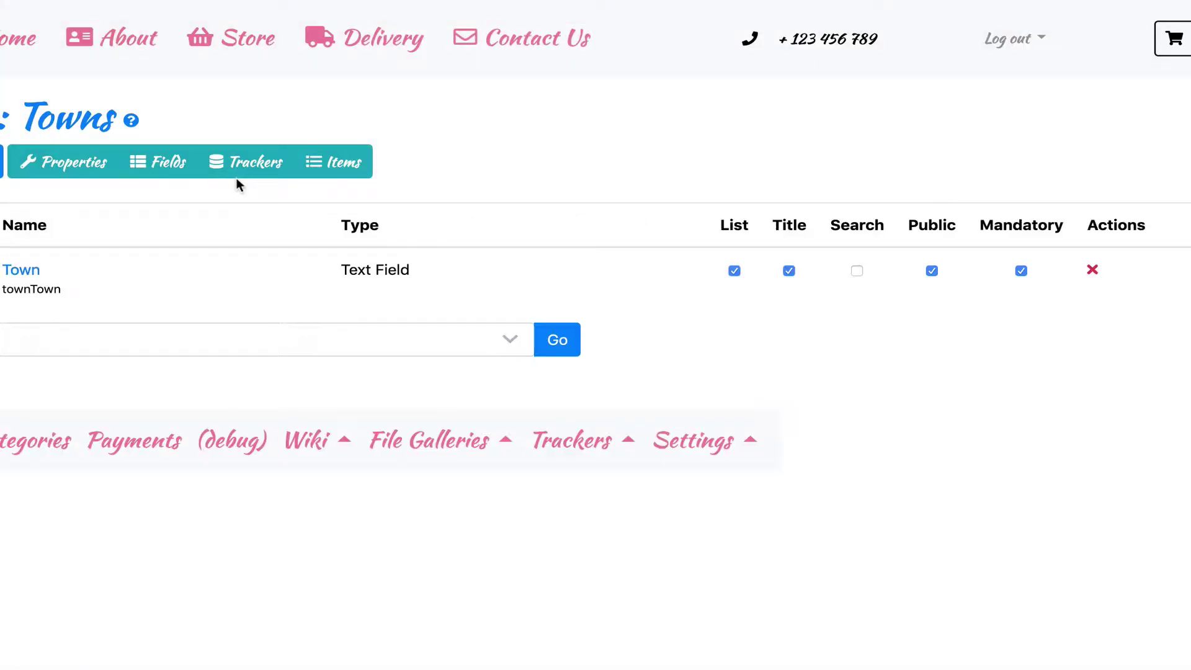
pyautogui.click(2, 161)
pyautogui.click(425, 149)
pyautogui.write('Zi')
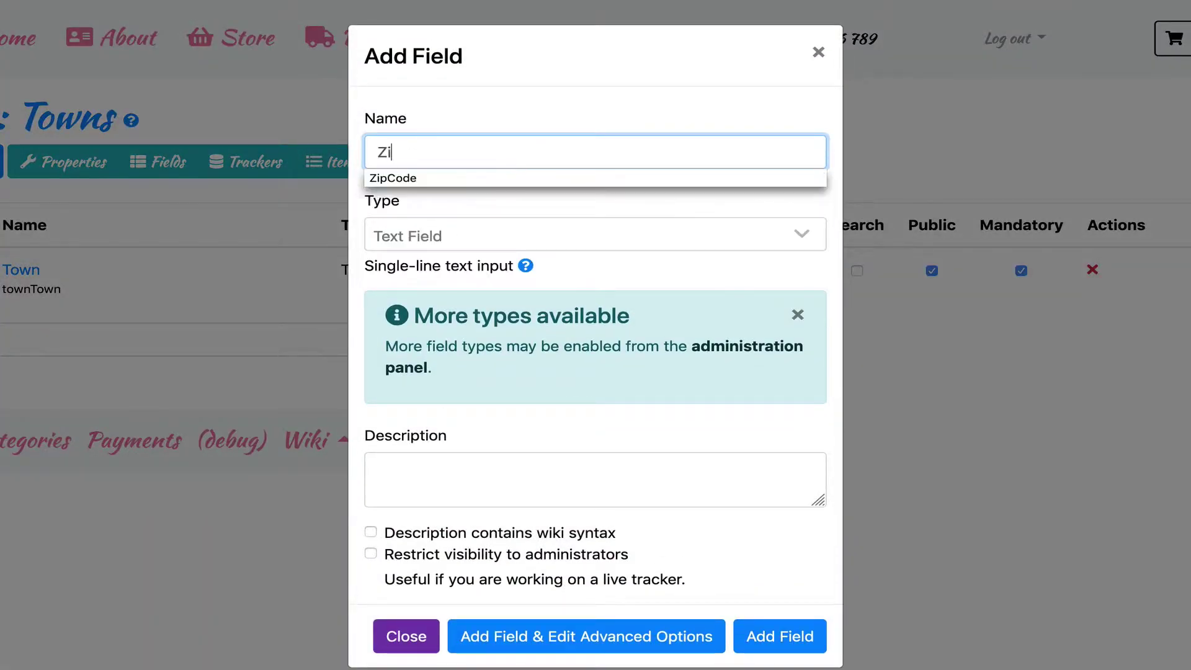
pyautogui.write('pCode')
pyautogui.click(780, 635)
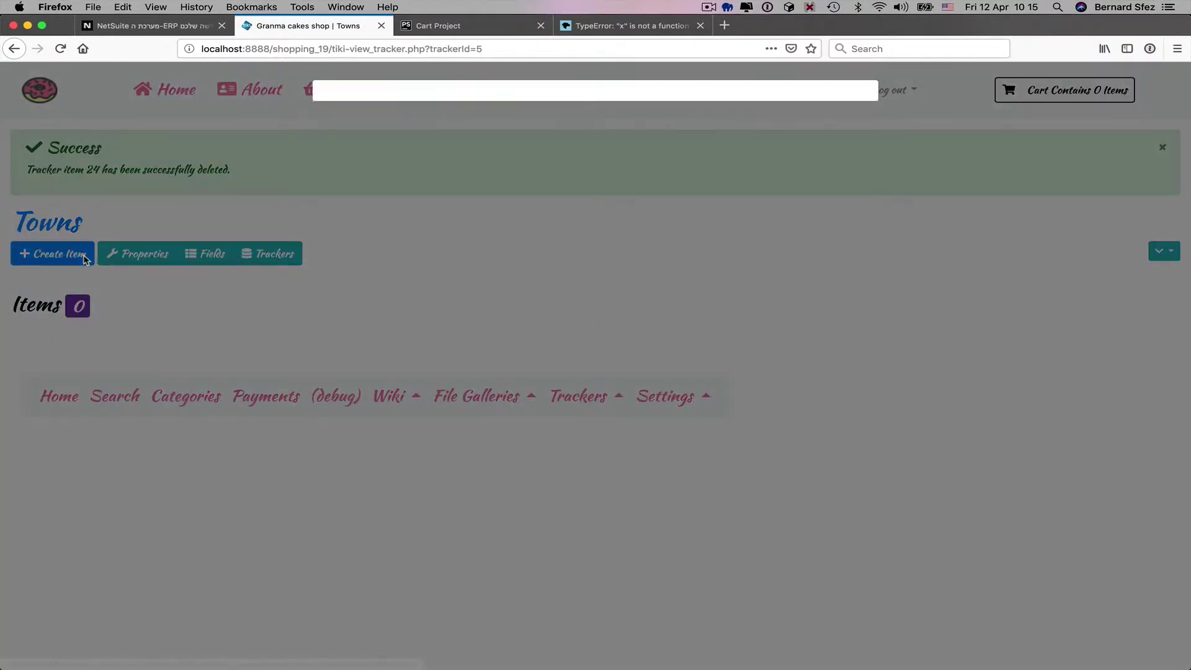
# - Add a New Jersey town item with zip code 1234
pyautogui.click(53, 253)
pyautogui.write('New Je')
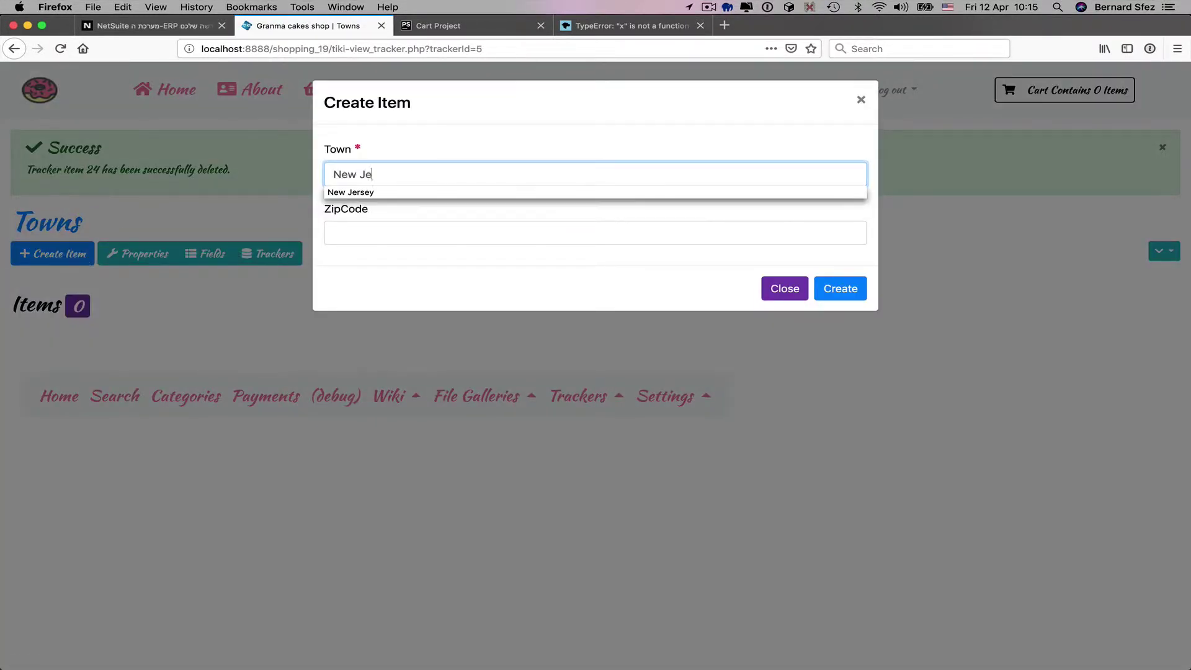
pyautogui.write('rsey')
pyautogui.press('Tab')
pyautogui.write('1234')
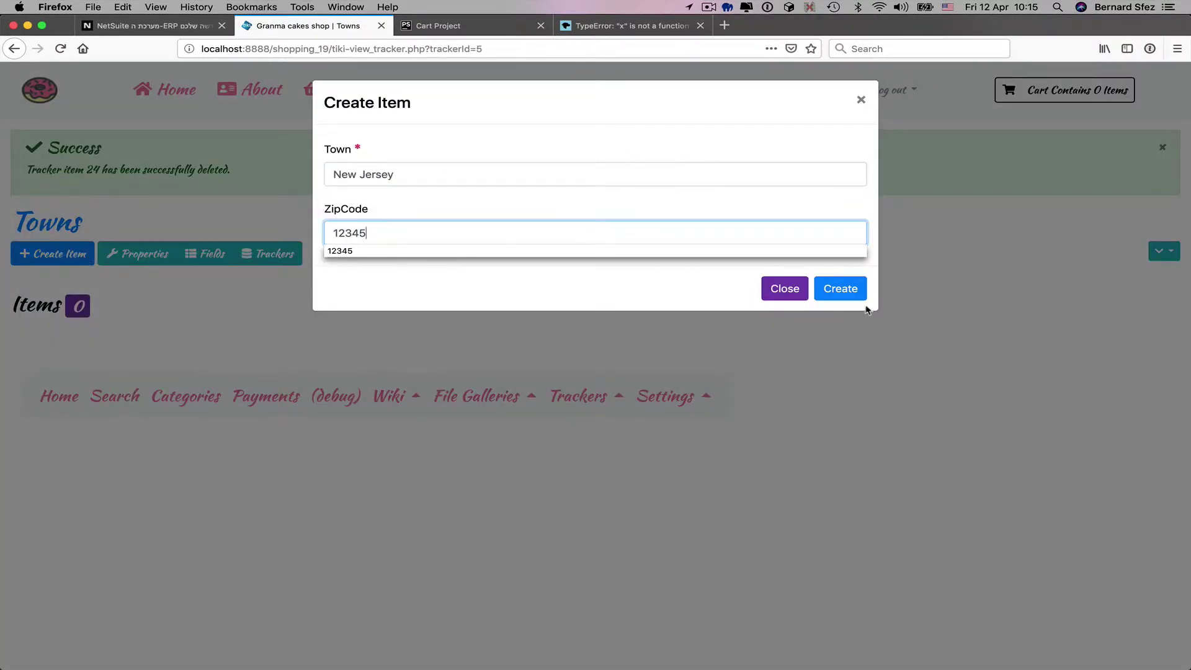
pyautogui.click(845, 293)
# - Add a New York town item with zip 45678, then a second New York item
pyautogui.click(53, 253)
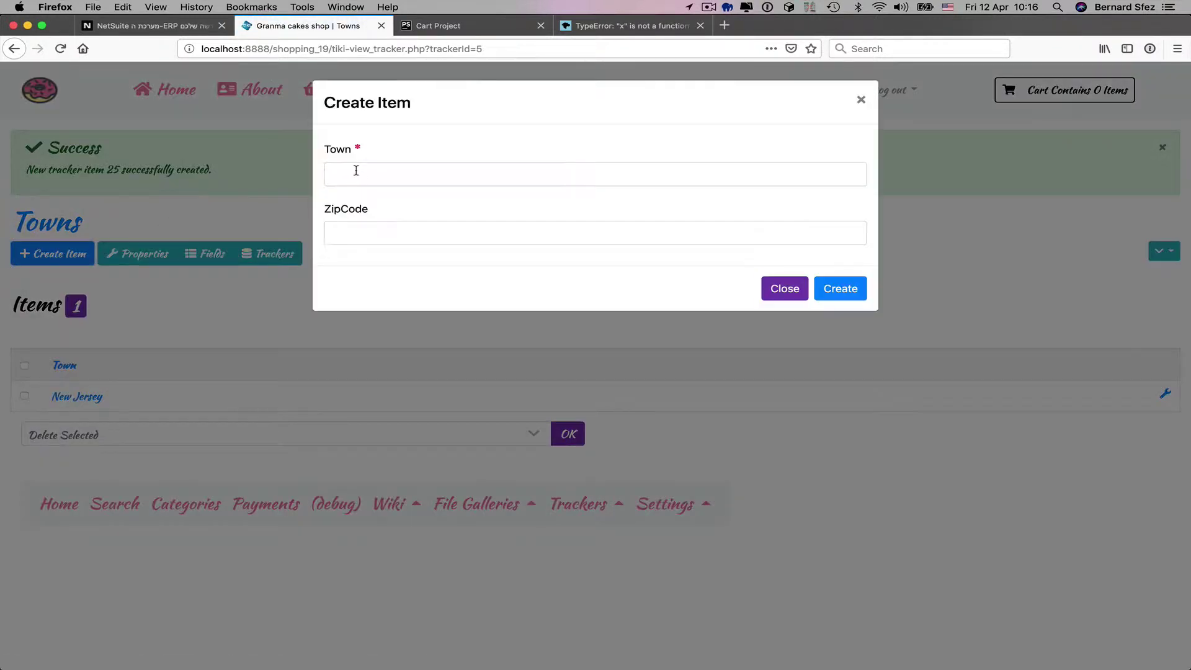
pyautogui.click(356, 172)
pyautogui.write('New York')
pyautogui.press('Tab')
pyautogui.write('45678')
pyautogui.click(841, 289)
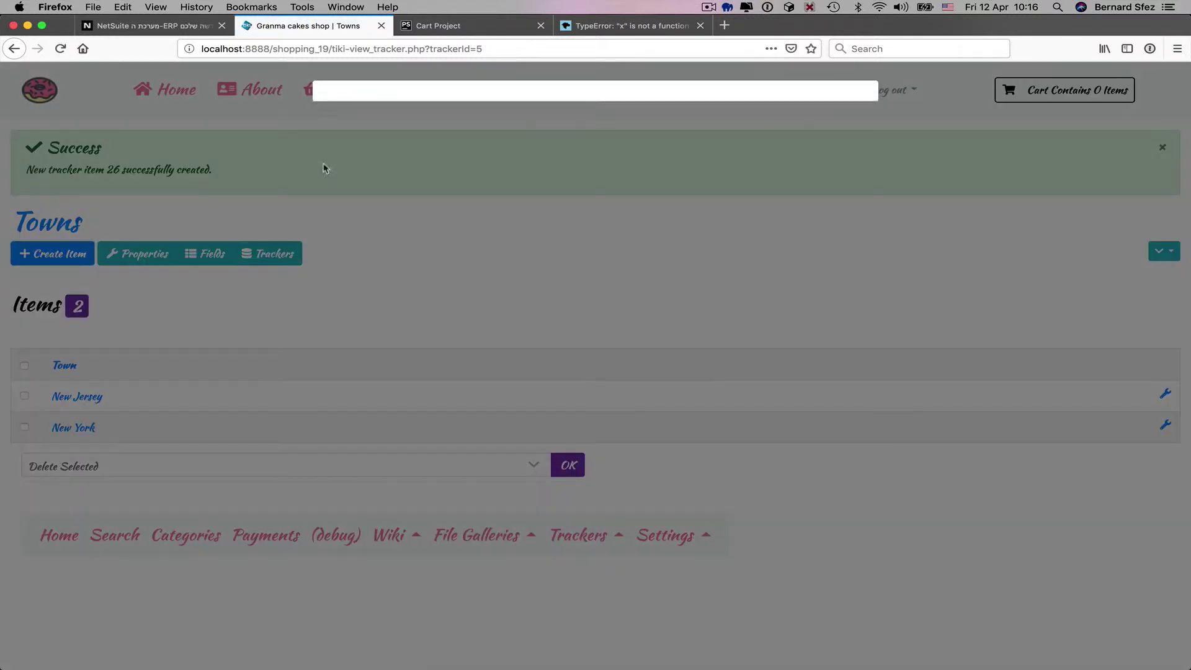
pyautogui.write('New York')
pyautogui.press('Tab')
pyautogui.click(840, 289)
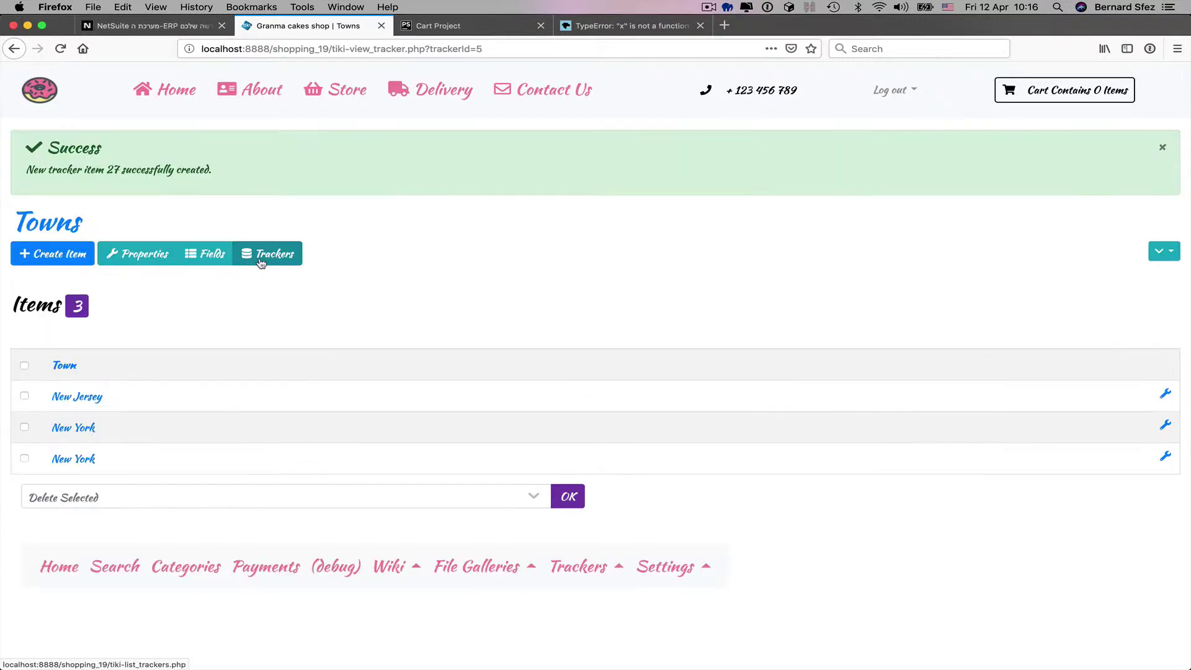
# - Create a new Customers field named 'Town' of type Item Link
pyautogui.click(264, 253)
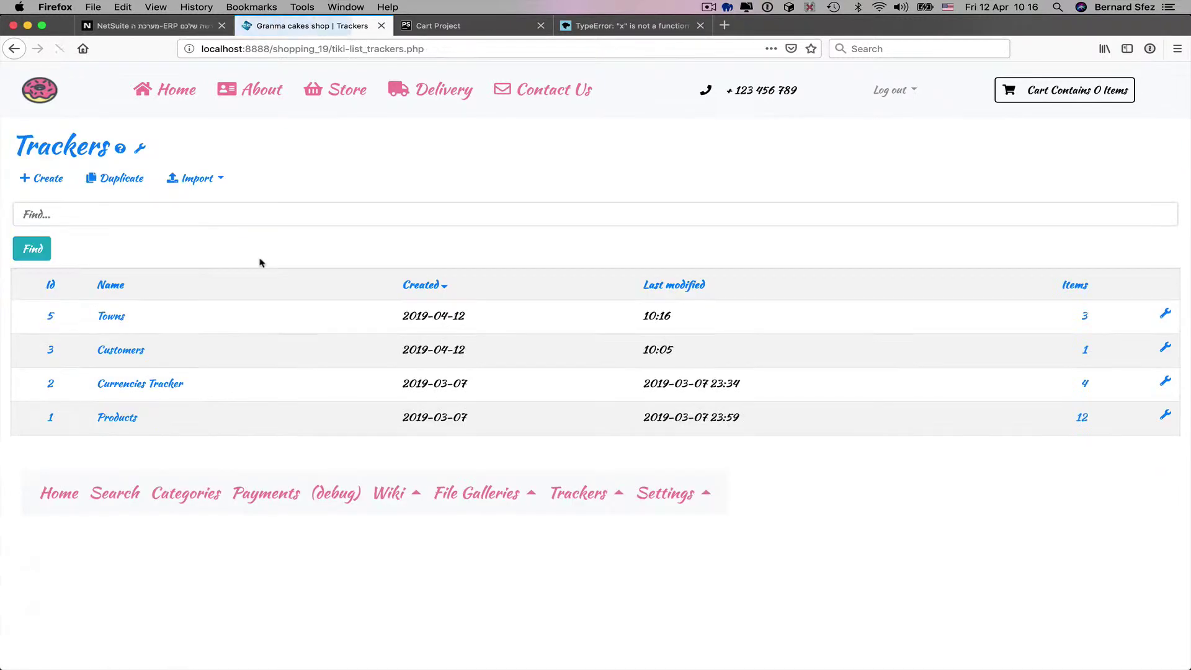
pyautogui.click(122, 351)
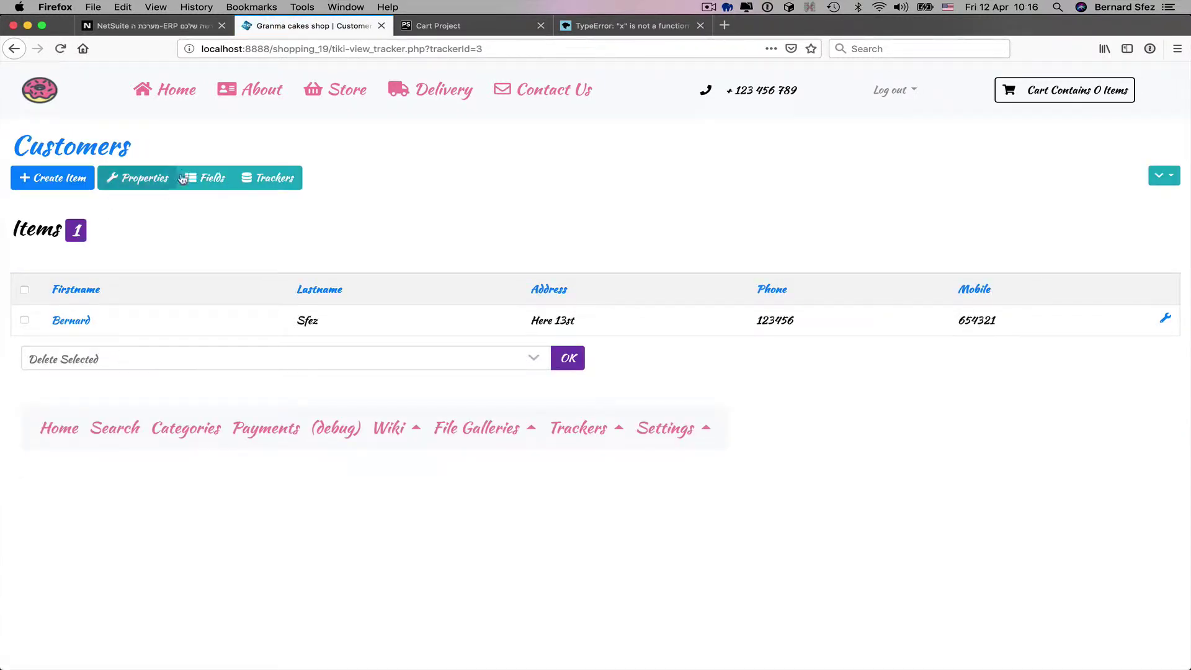
pyautogui.click(202, 178)
pyautogui.click(46, 178)
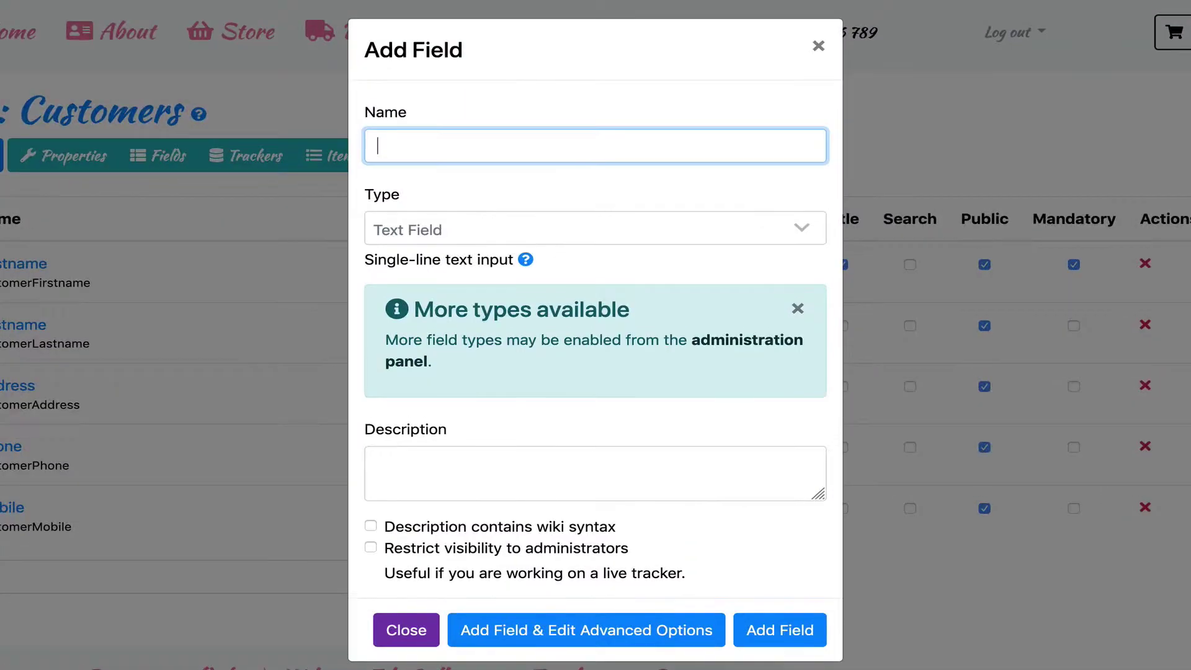
pyautogui.click(494, 171)
pyautogui.write('Town')
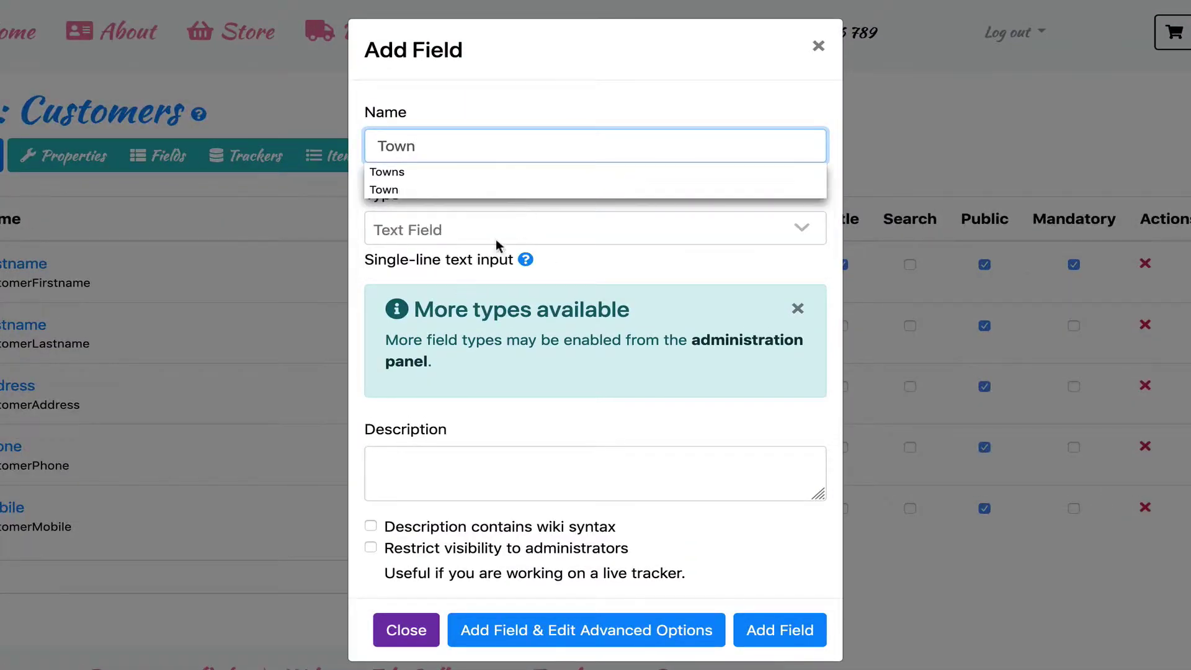
pyautogui.click(500, 229)
pyautogui.scroll(5, 506, 347)
pyautogui.scroll(-4, 510, 368)
pyautogui.click(454, 313)
pyautogui.click(679, 625)
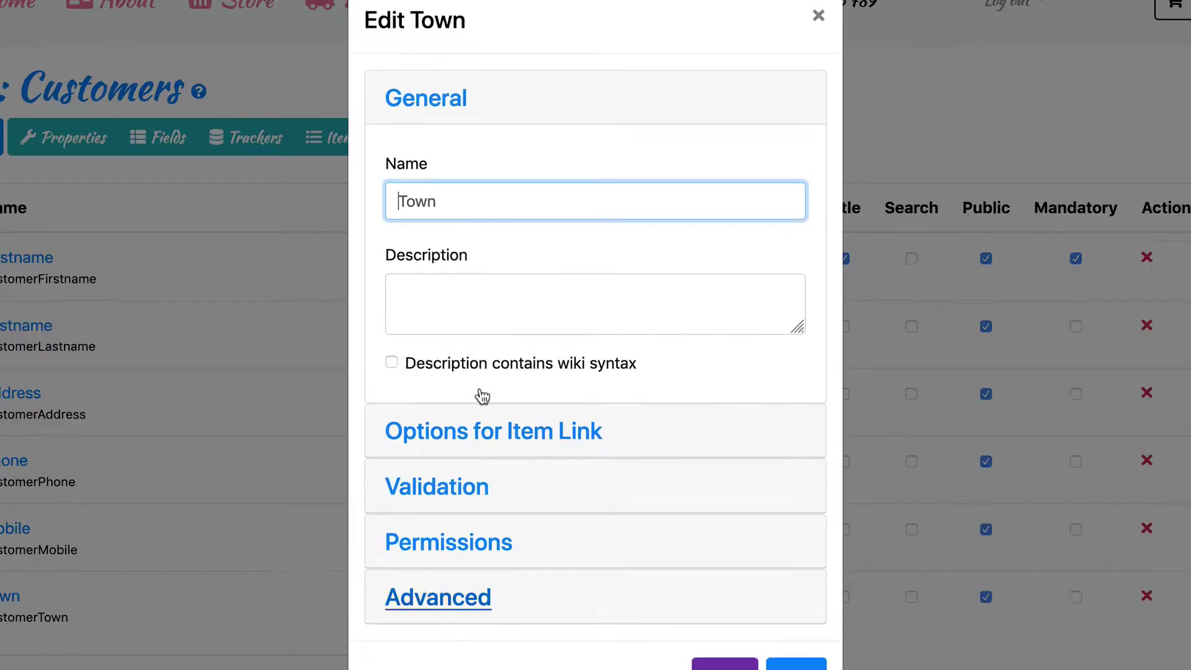
# - Link Town to the Towns tracker's Town field, with an 'Add town' option for new items
pyautogui.click(464, 429)
pyautogui.click(509, 304)
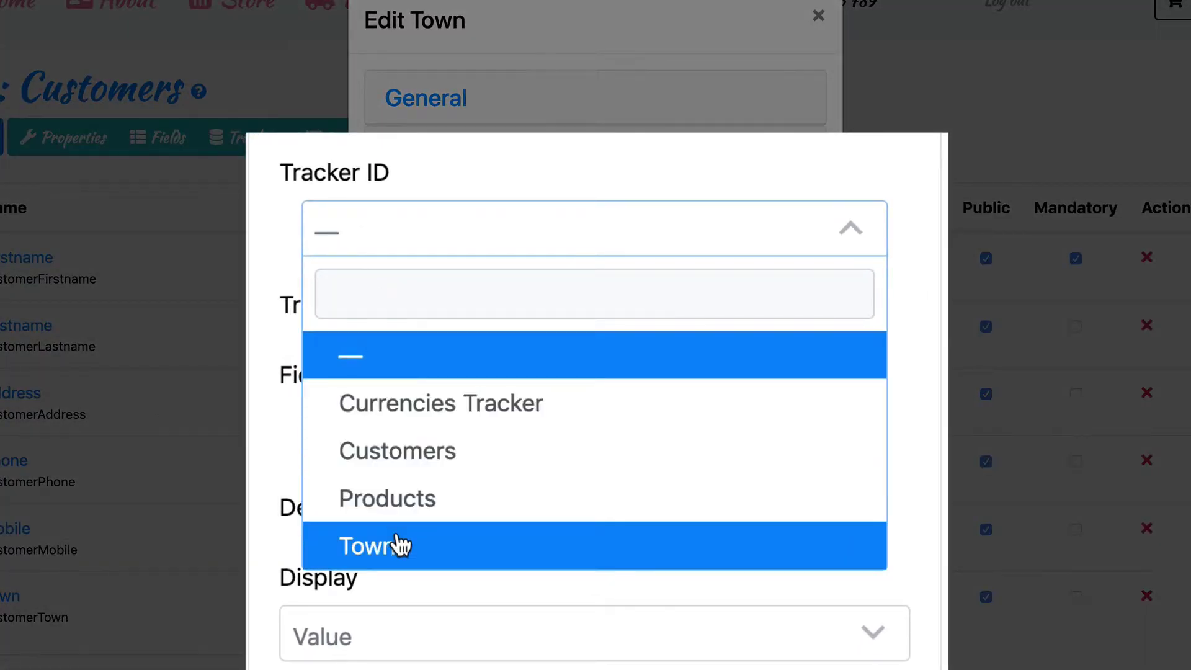
pyautogui.click(397, 536)
pyautogui.click(381, 422)
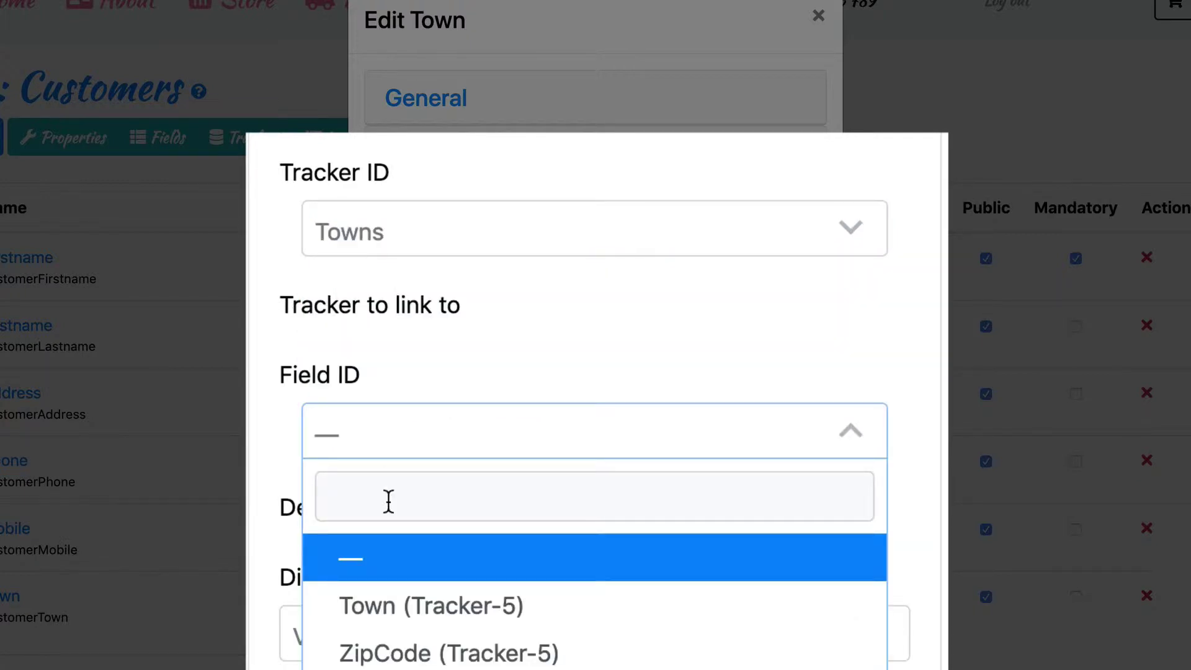
pyautogui.click(404, 622)
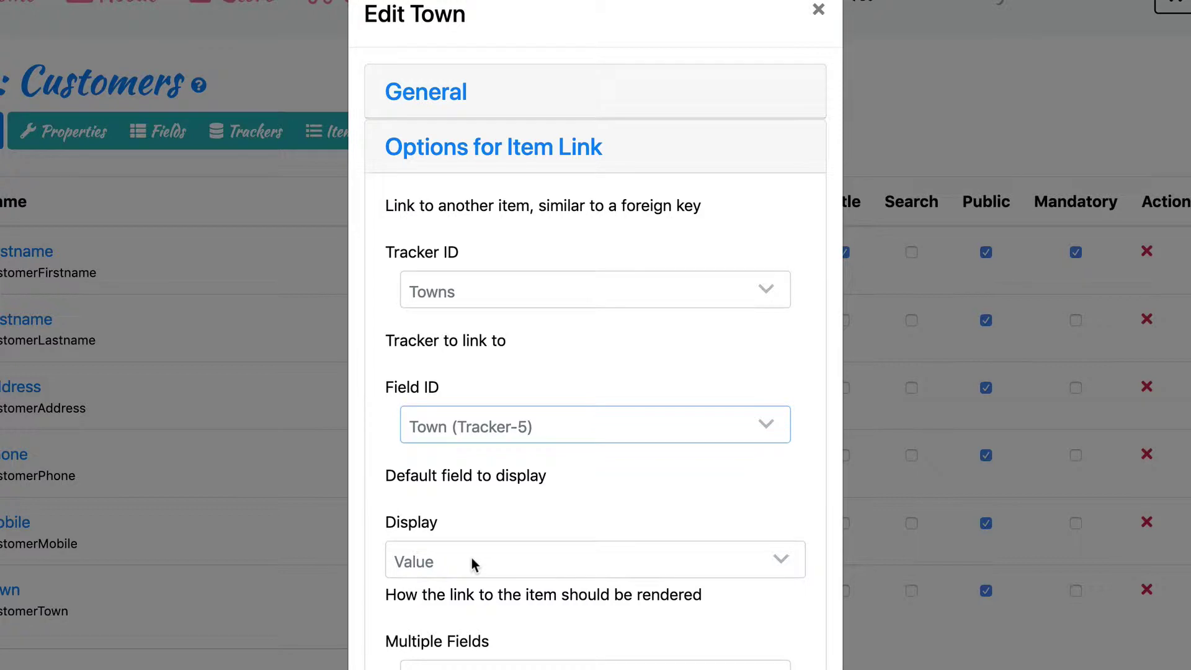
pyautogui.scroll(-5, 472, 557)
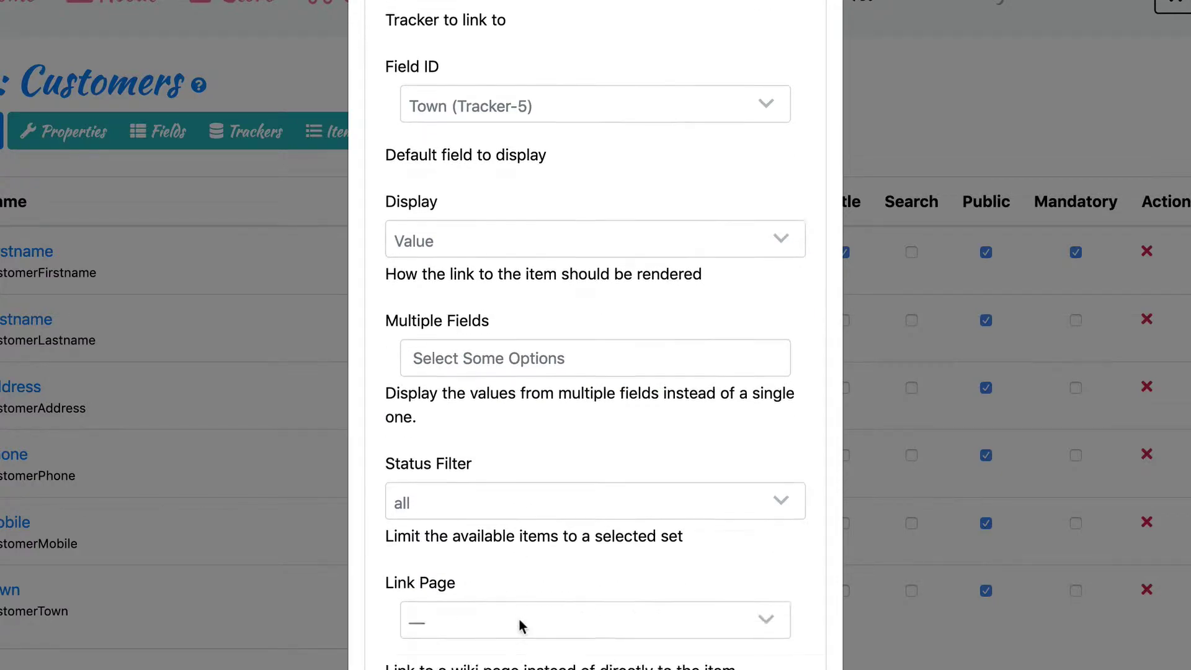
pyautogui.scroll(-1, 521, 626)
pyautogui.click(503, 589)
pyautogui.write('Add')
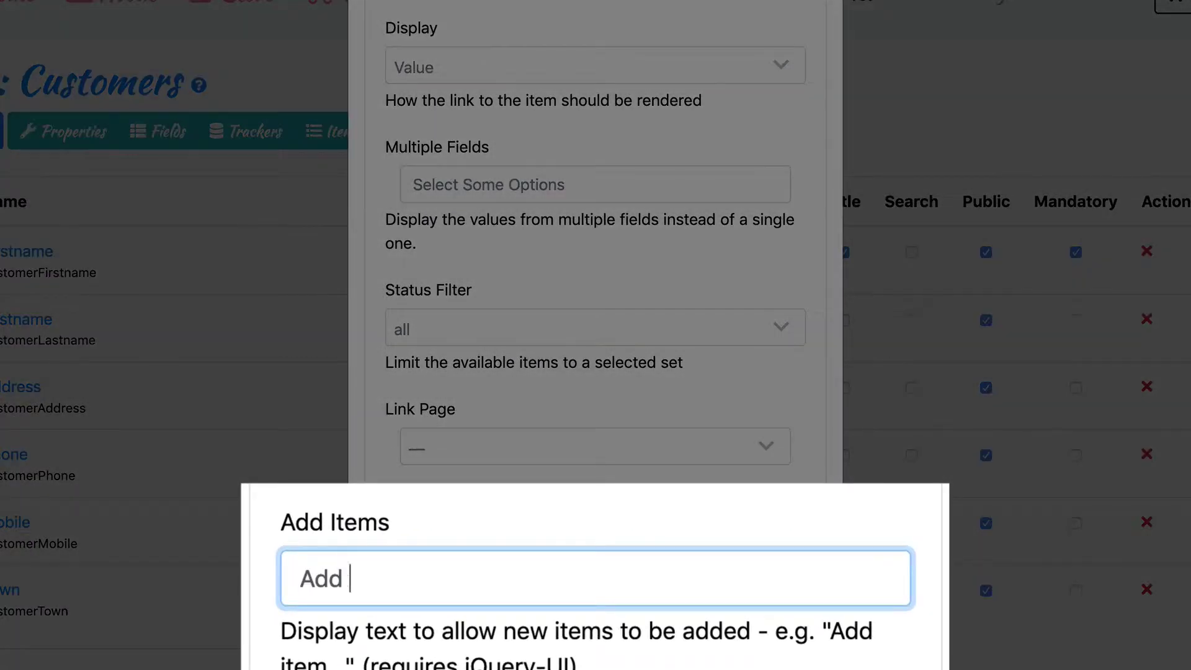
pyautogui.write(' town')
# - Keep one item per label and save the Town field settings
pyautogui.scroll(-4, 589, 530)
pyautogui.scroll(-2, 590, 537)
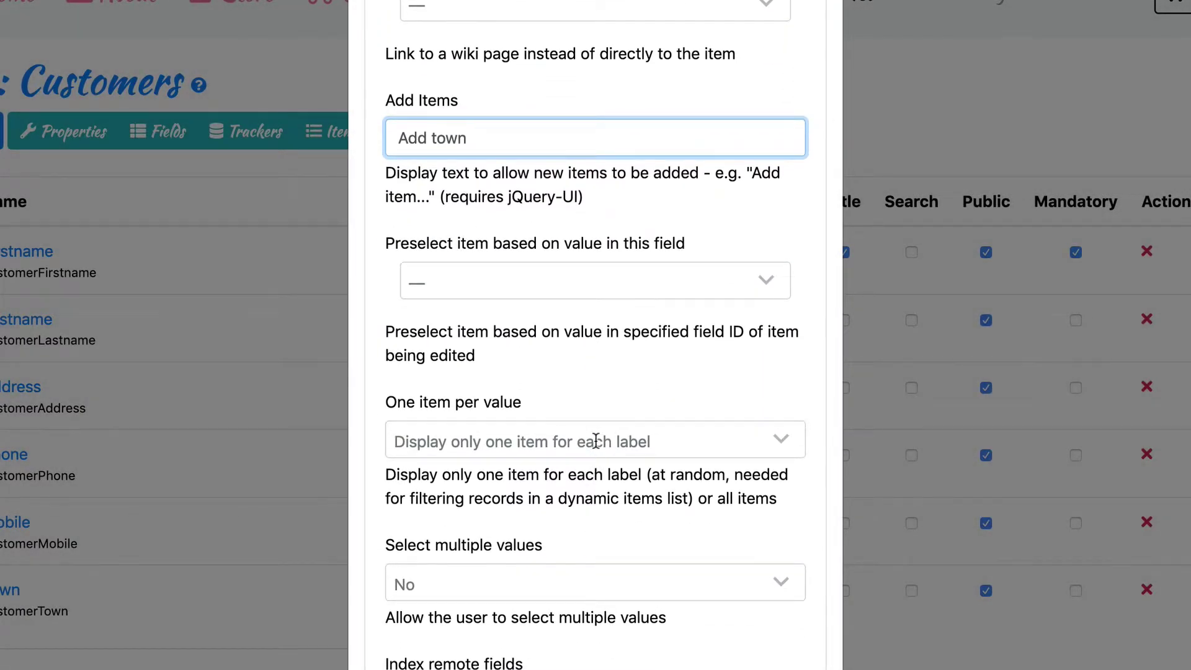
pyautogui.scroll(-4, 595, 441)
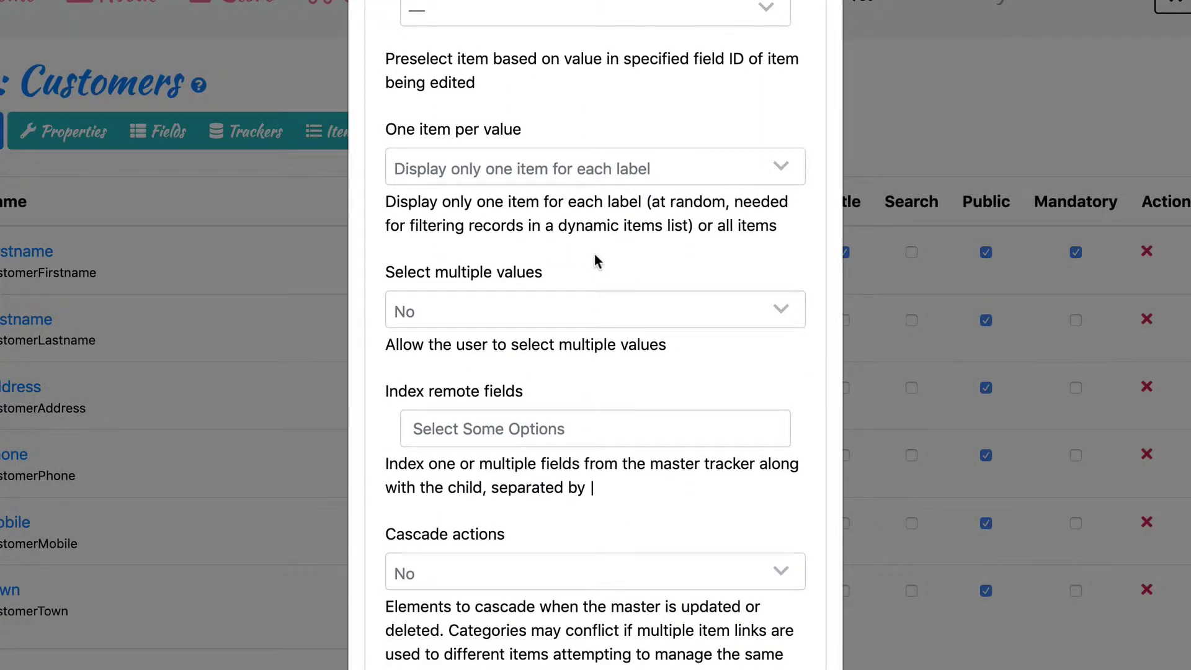
pyautogui.click(641, 170)
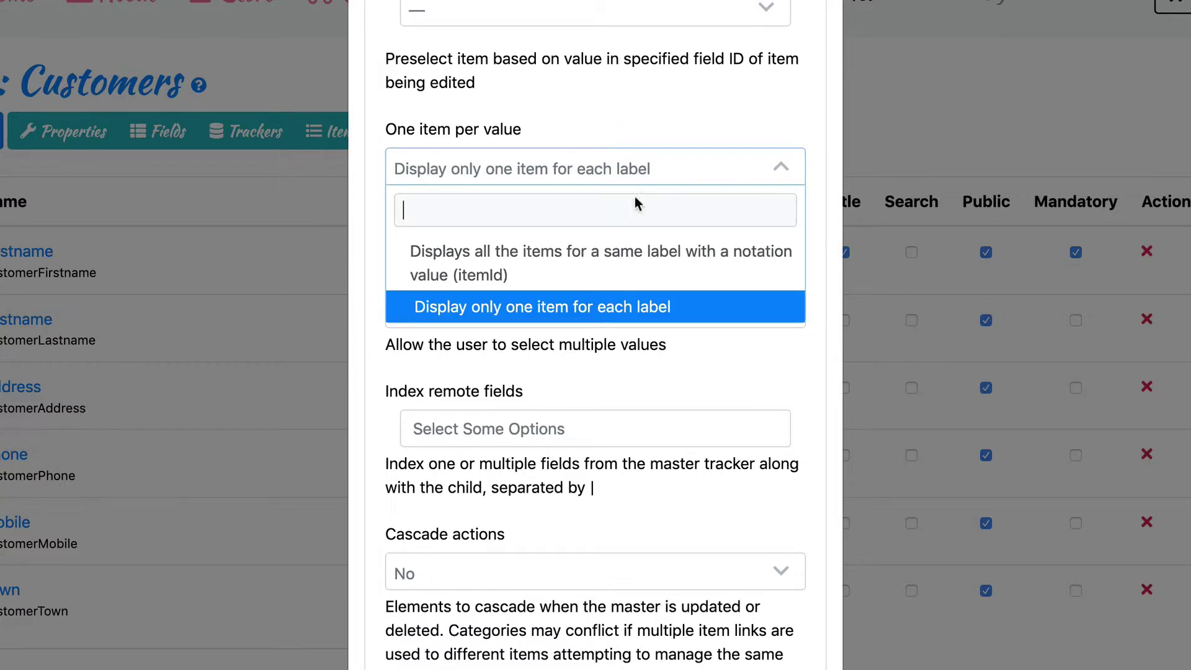
pyautogui.click(618, 308)
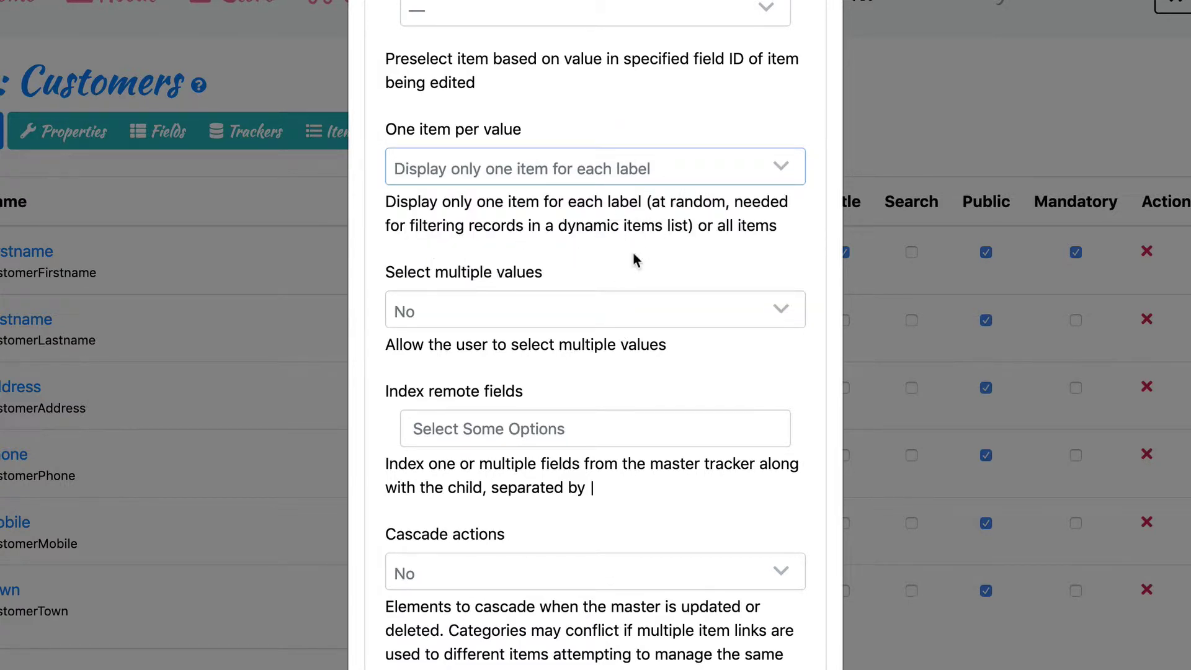
pyautogui.scroll(-3, 634, 261)
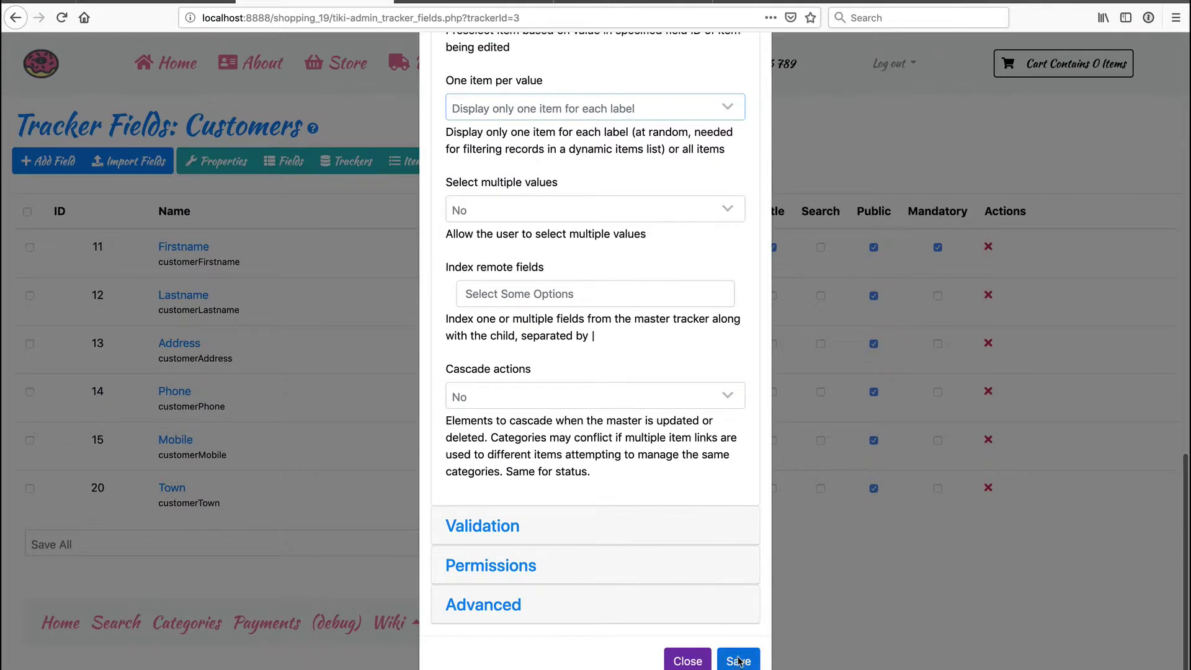
pyautogui.click(738, 661)
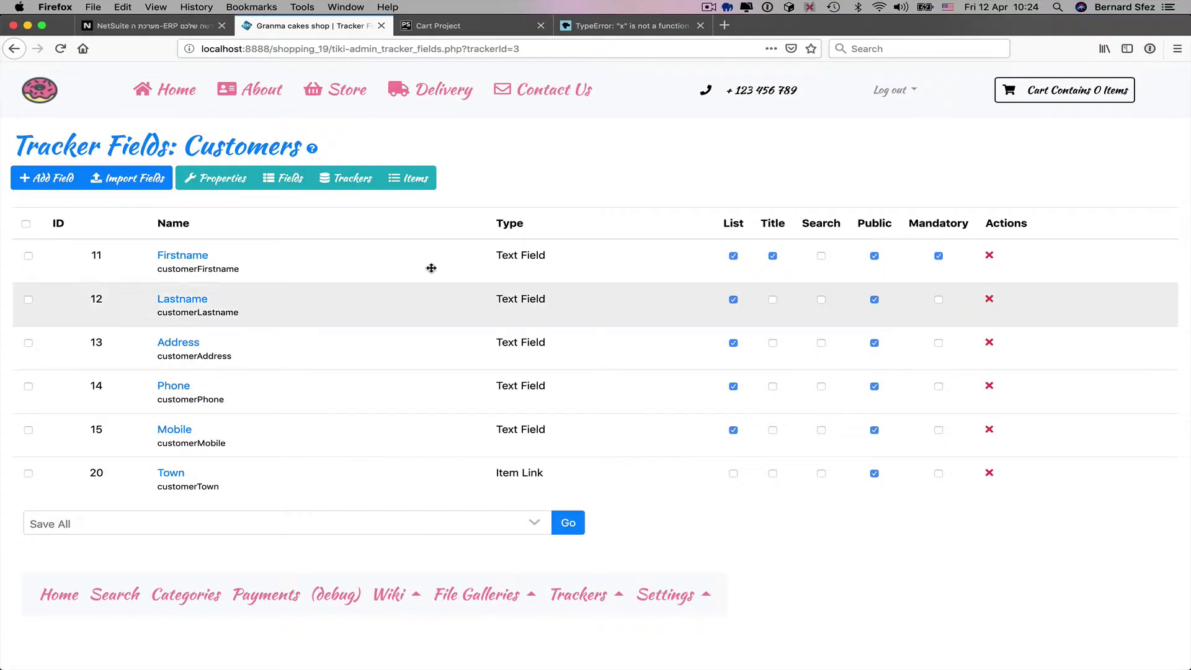
# - Edit the first customer record, choose New York as its Town, and save
pyautogui.click(408, 178)
pyautogui.click(85, 320)
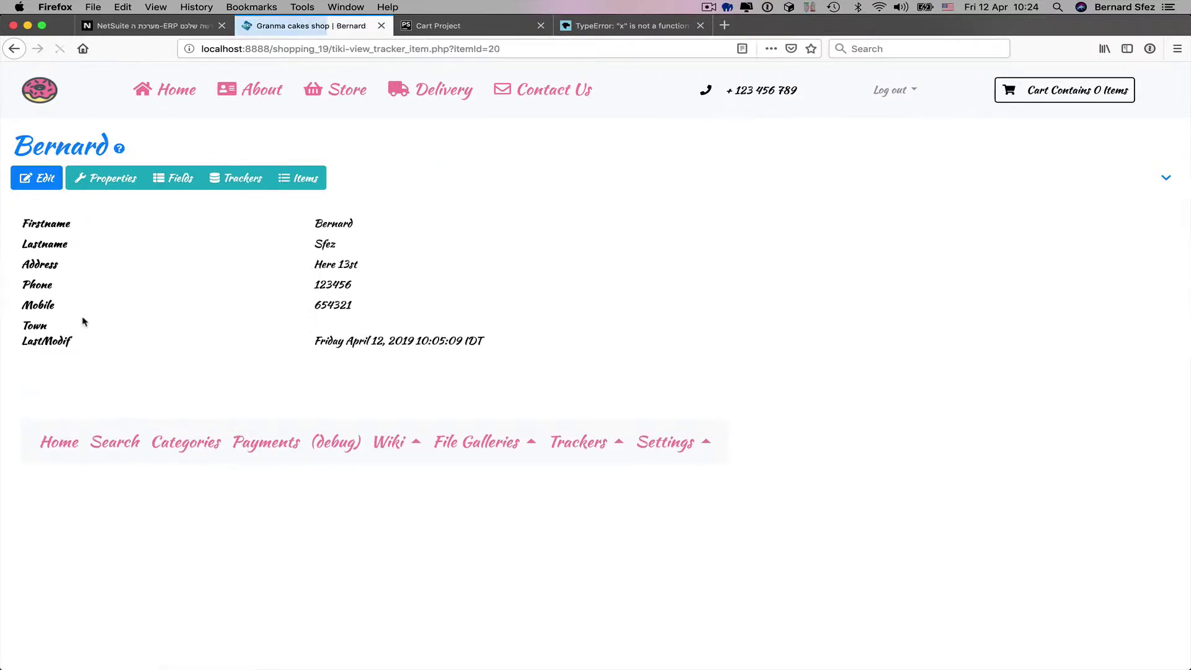
pyautogui.click(33, 178)
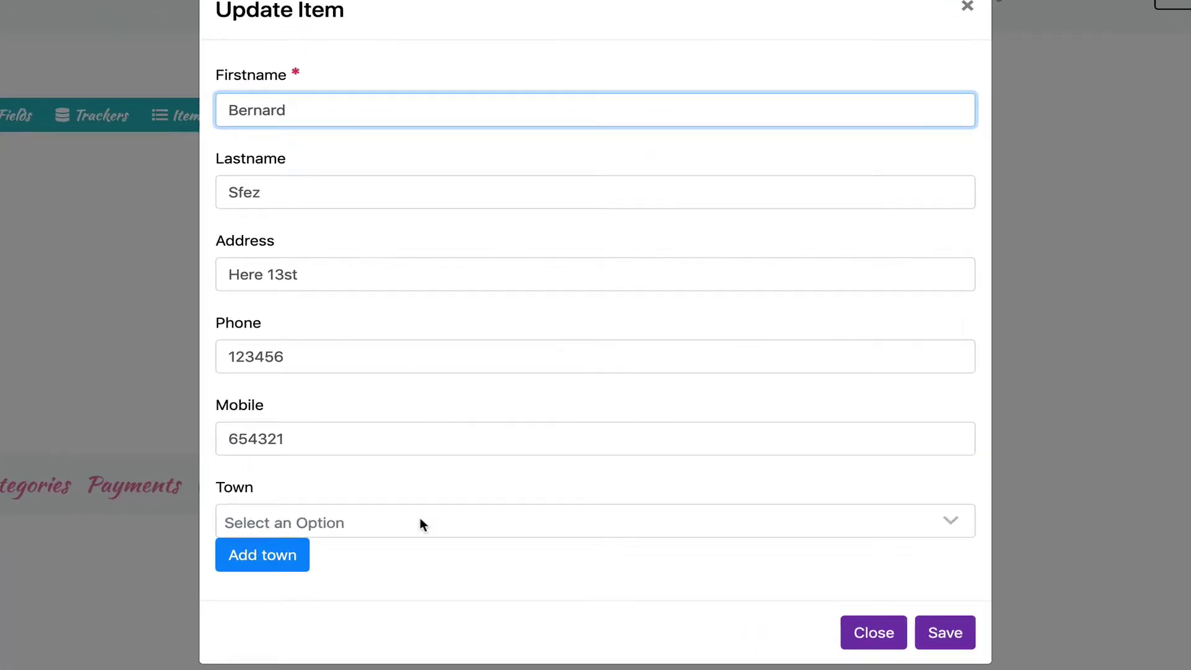
pyautogui.click(420, 521)
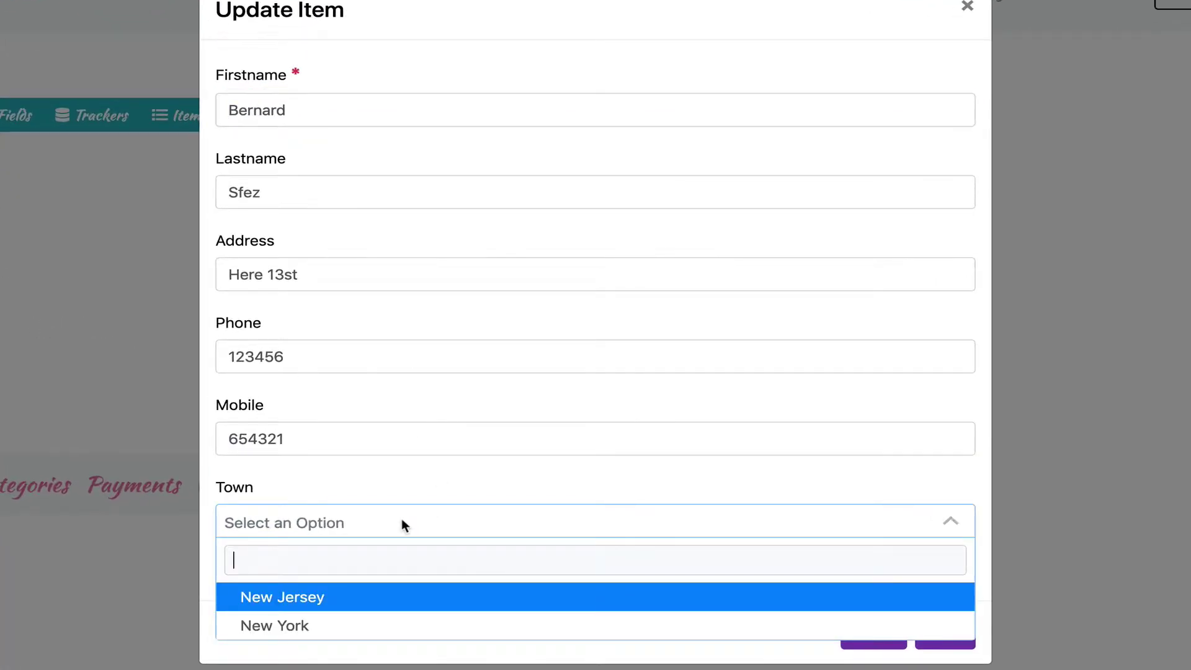
pyautogui.click(341, 625)
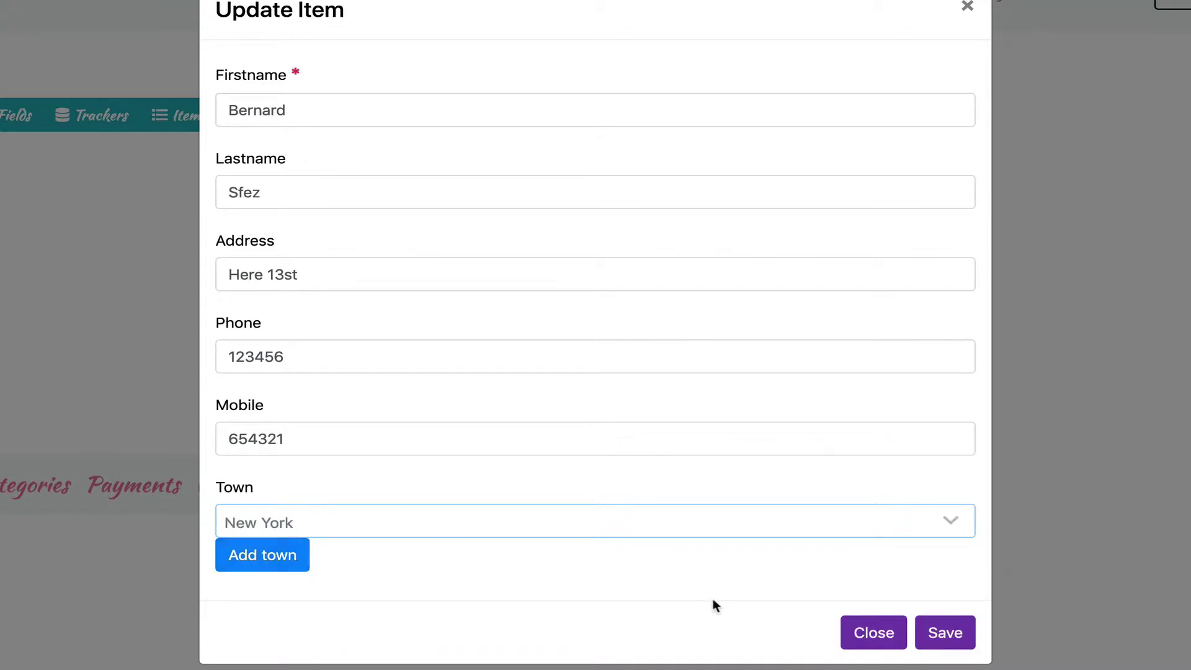
pyautogui.click(945, 632)
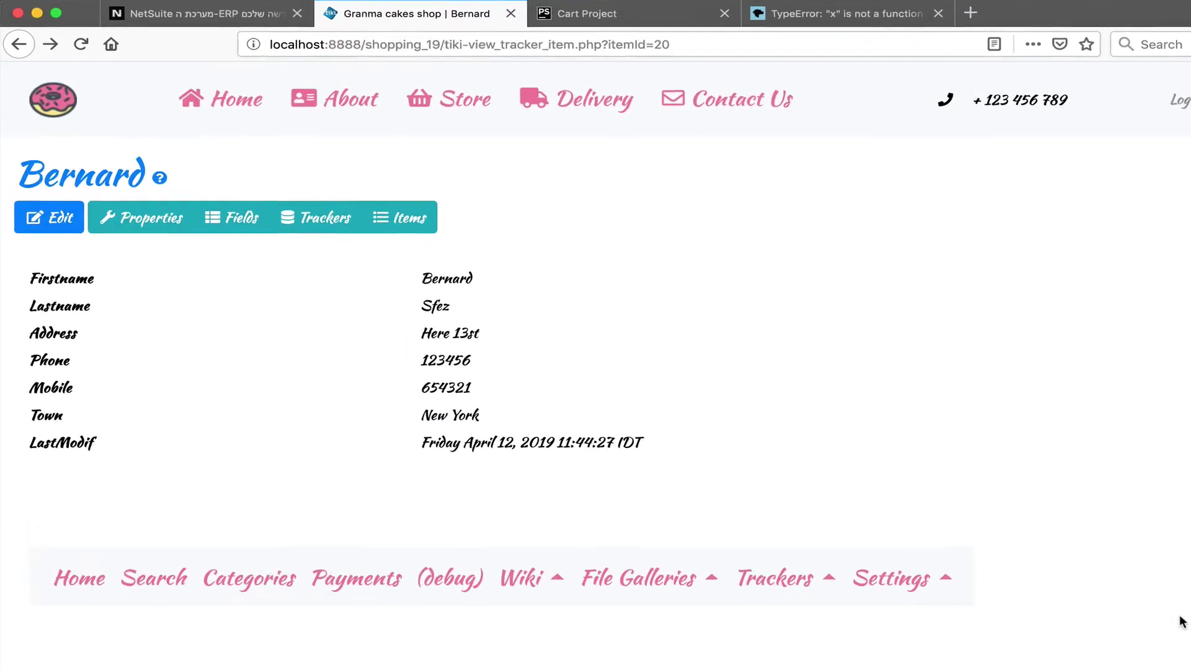
# - In the tracker admin settings, turn on the Auto-Increment and Dynamic Items List field types and apply
pyautogui.click(446, 273)
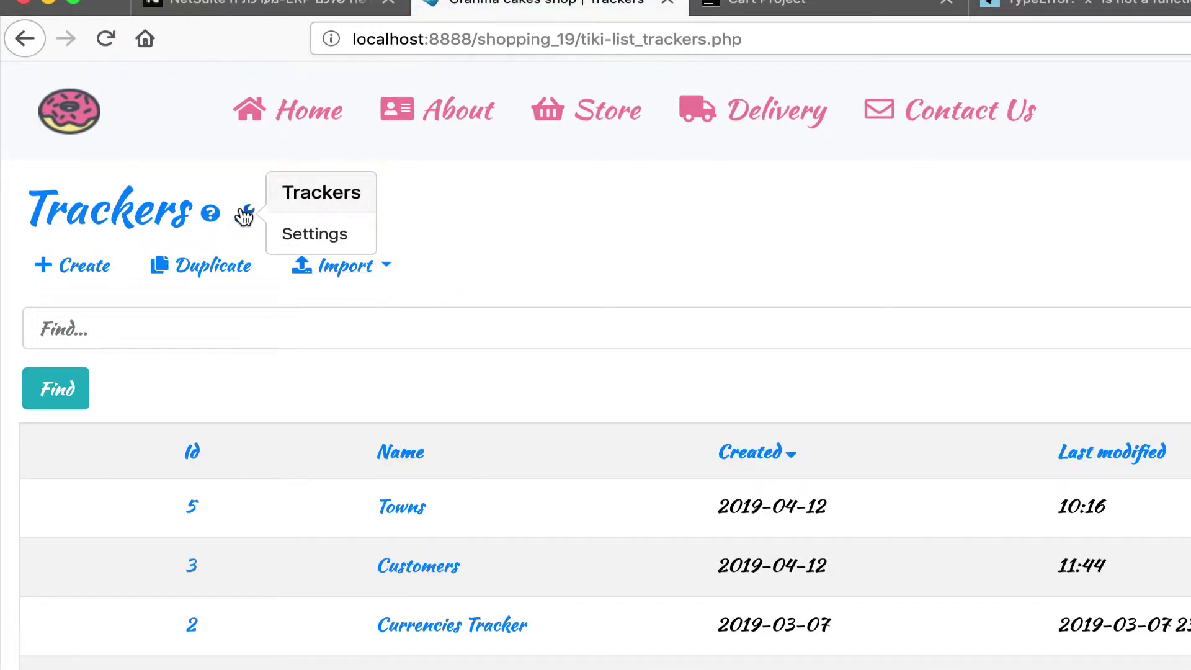
pyautogui.click(245, 214)
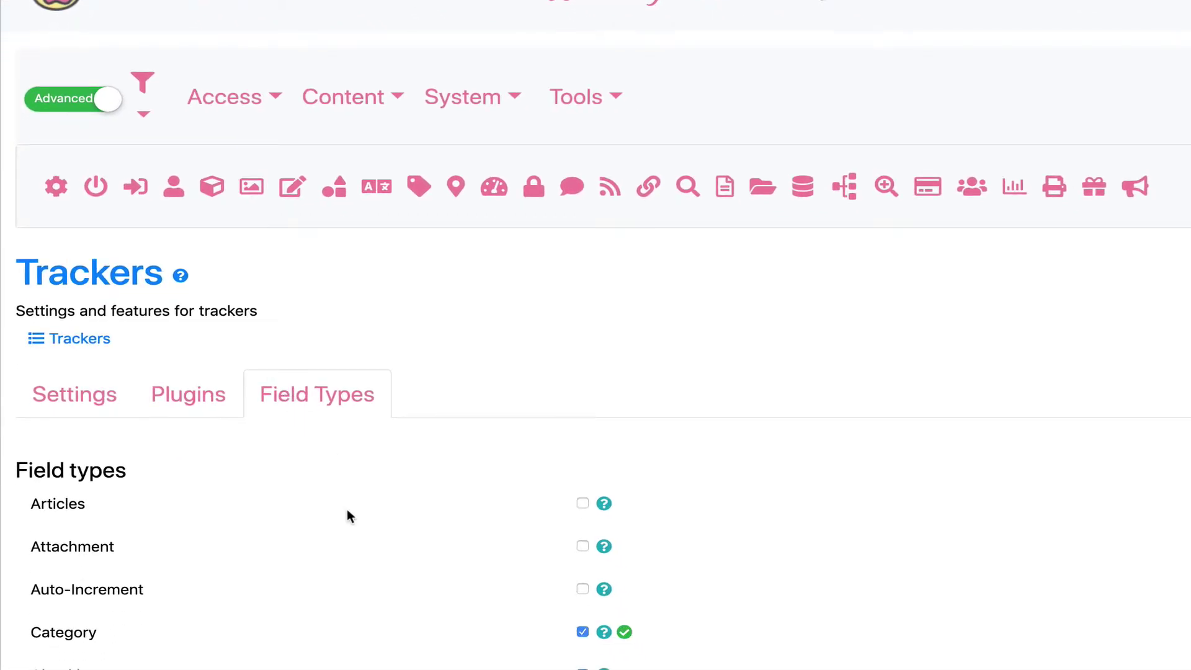
pyautogui.scroll(-5, 349, 515)
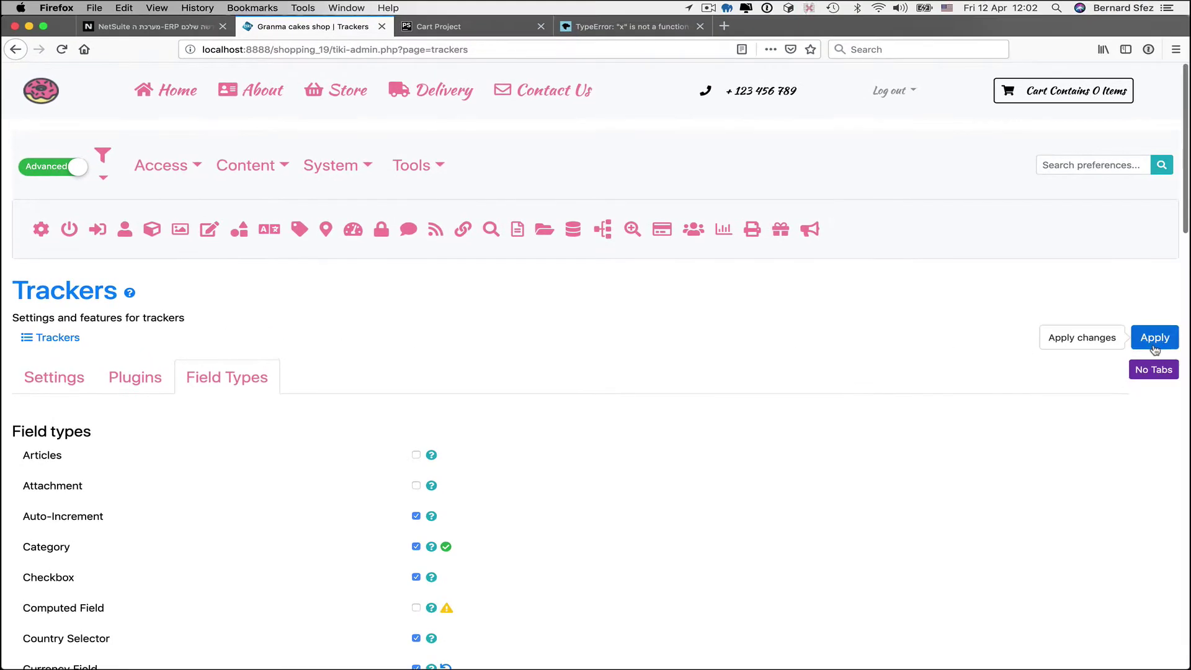
pyautogui.click(1153, 345)
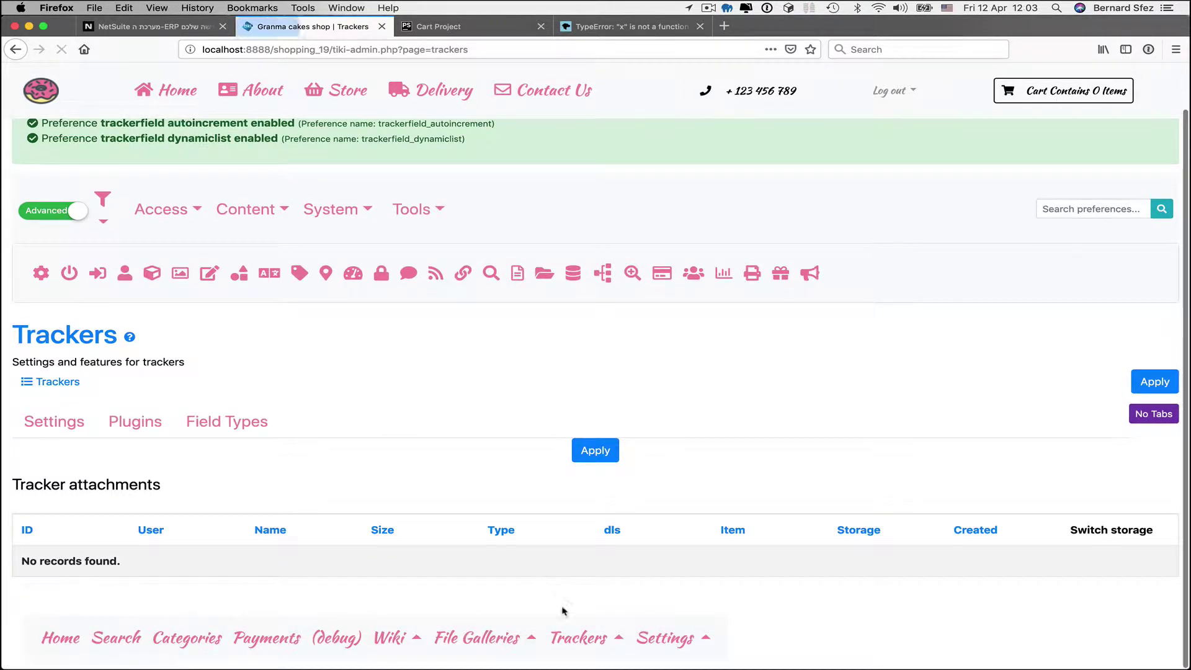
# - Create a new Customers field named 'ZipCode' of type Dynamic Items List
pyautogui.click(586, 634)
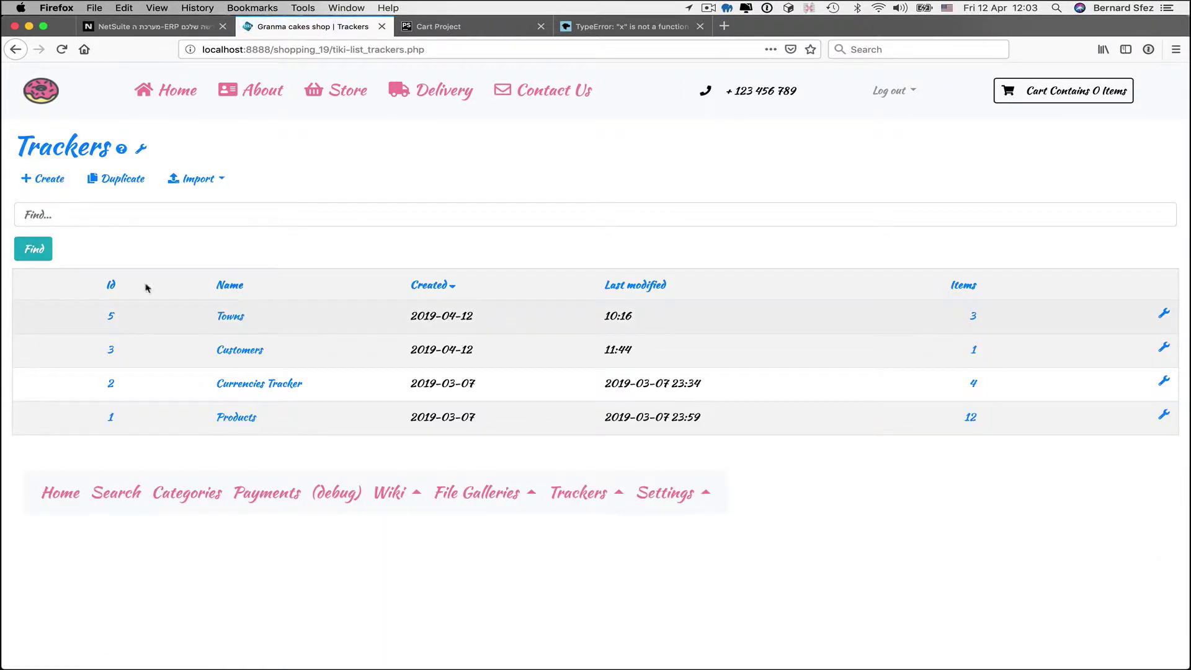
pyautogui.click(1162, 350)
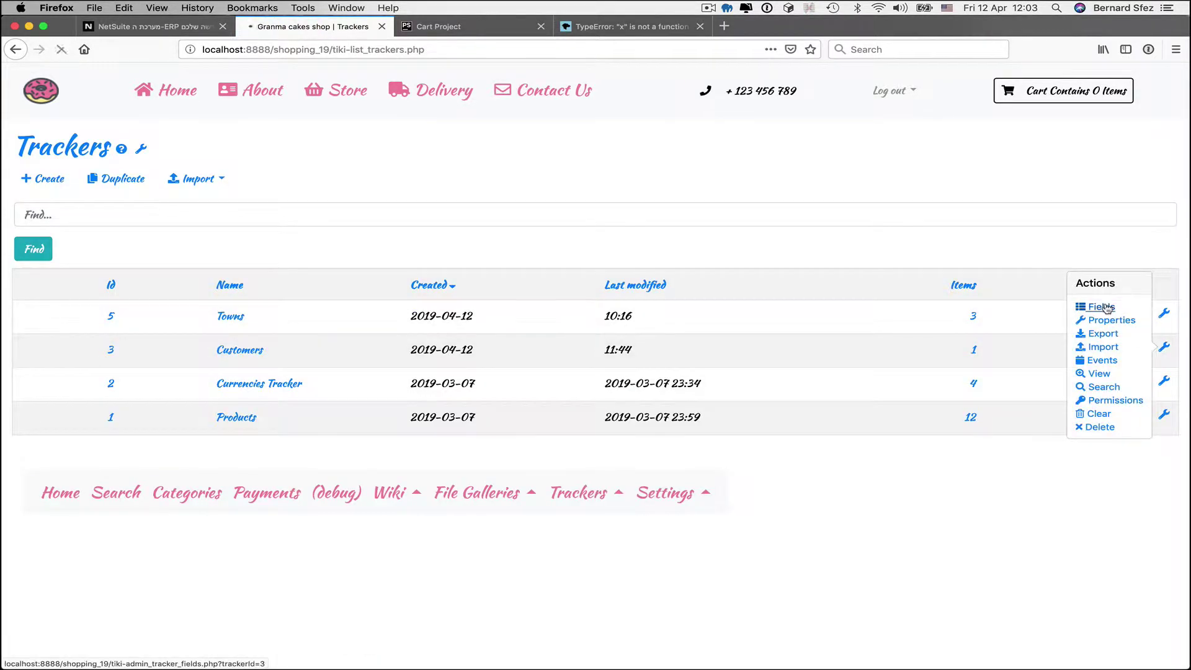
pyautogui.click(1100, 307)
pyautogui.click(58, 179)
pyautogui.click(506, 174)
pyautogui.write('ZipCode')
pyautogui.click(380, 230)
pyautogui.scroll(1, 469, 394)
pyautogui.scroll(3, 471, 384)
pyautogui.scroll(-2, 472, 372)
pyautogui.click(473, 365)
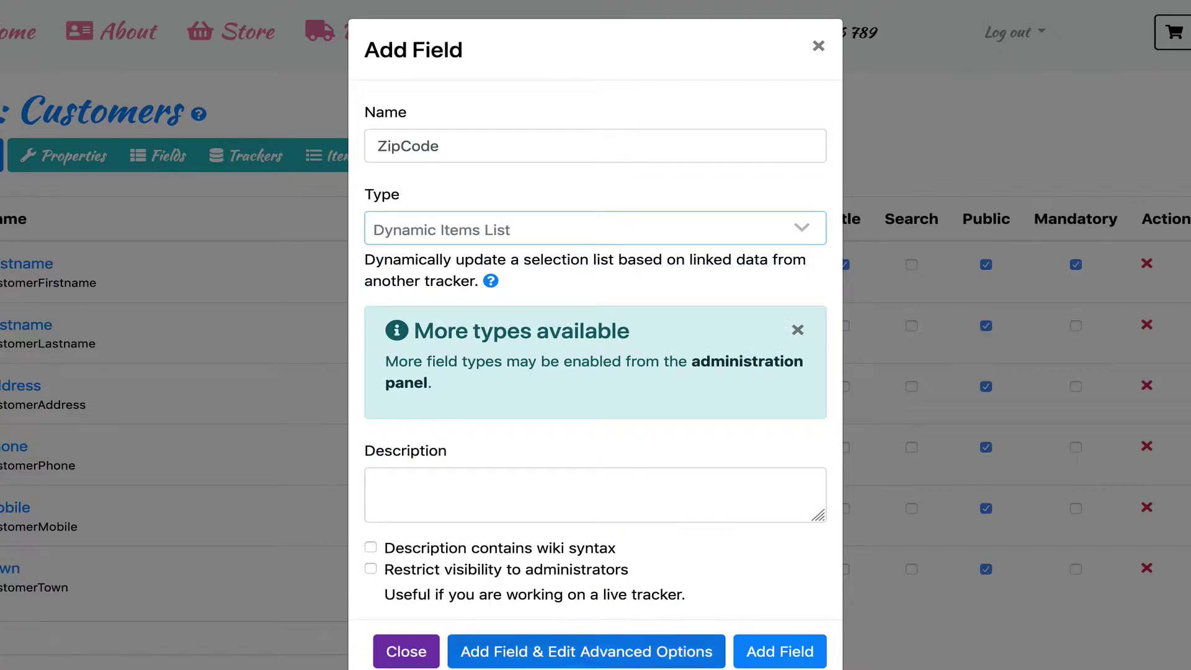
pyautogui.click(586, 651)
# - Link ZipCode to the Towns tracker, matching Towns' Town to Customers' Town and listing ZipCode
pyautogui.click(467, 416)
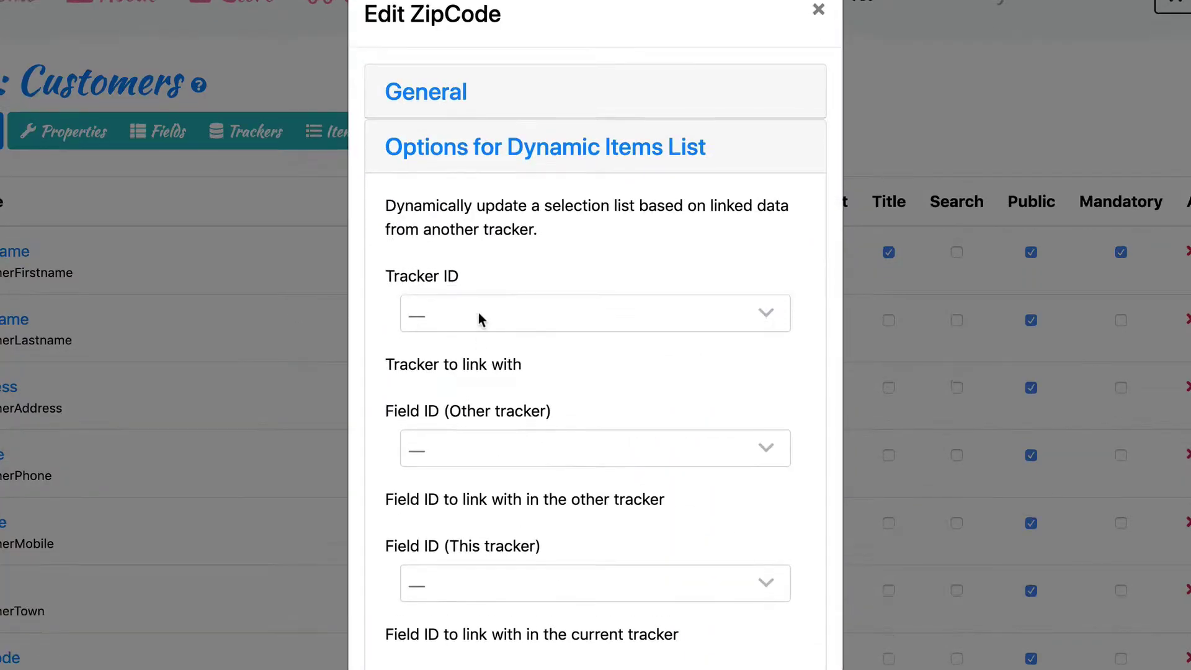
pyautogui.click(478, 318)
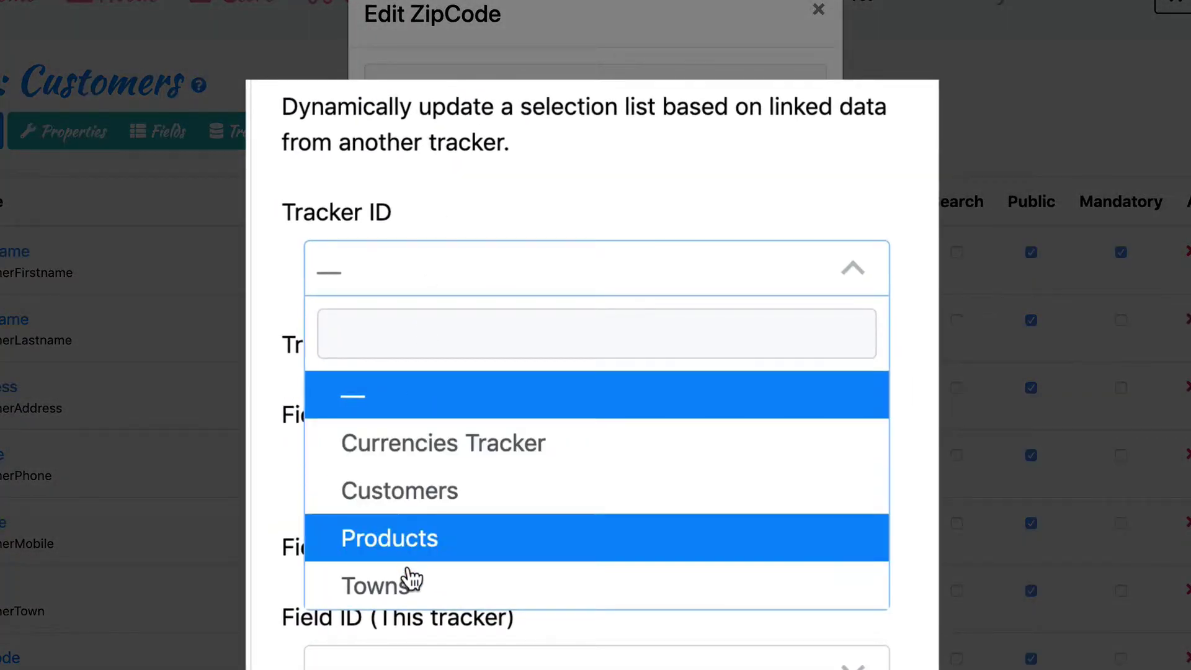
pyautogui.click(410, 583)
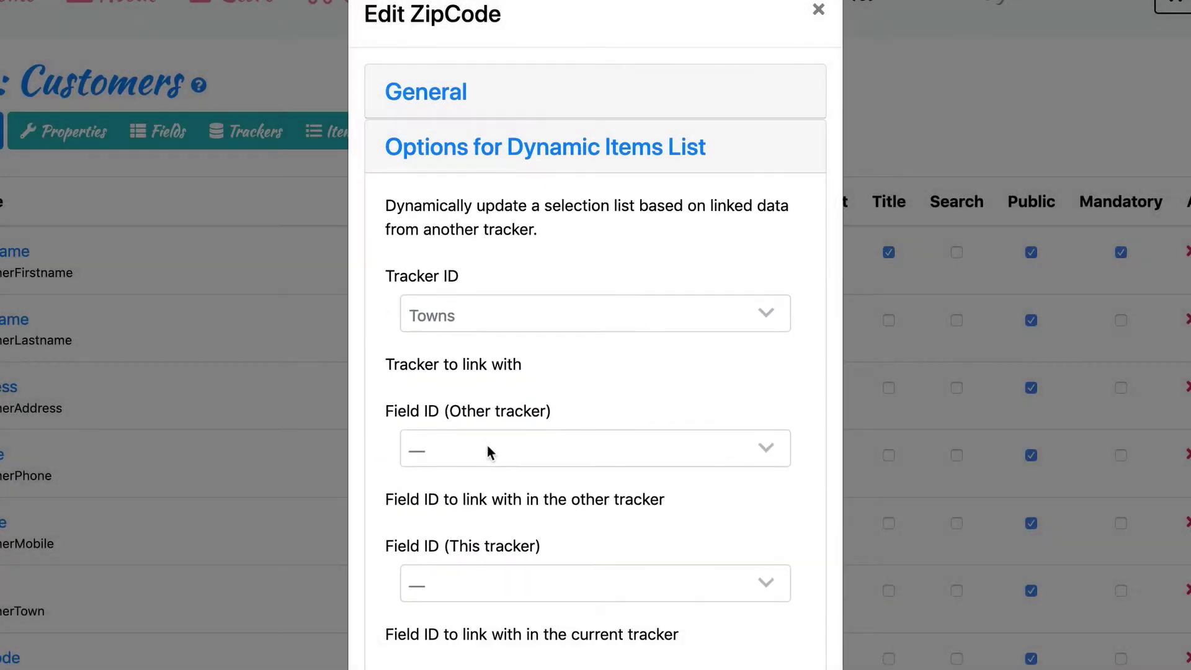
pyautogui.click(488, 446)
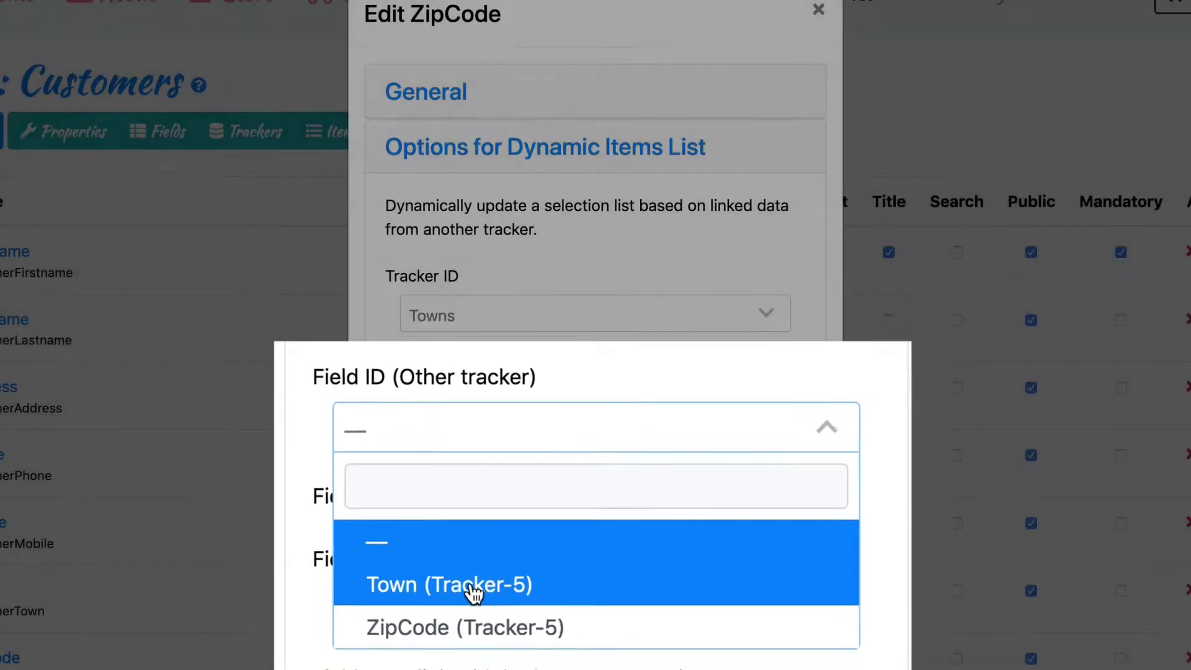
pyautogui.click(504, 566)
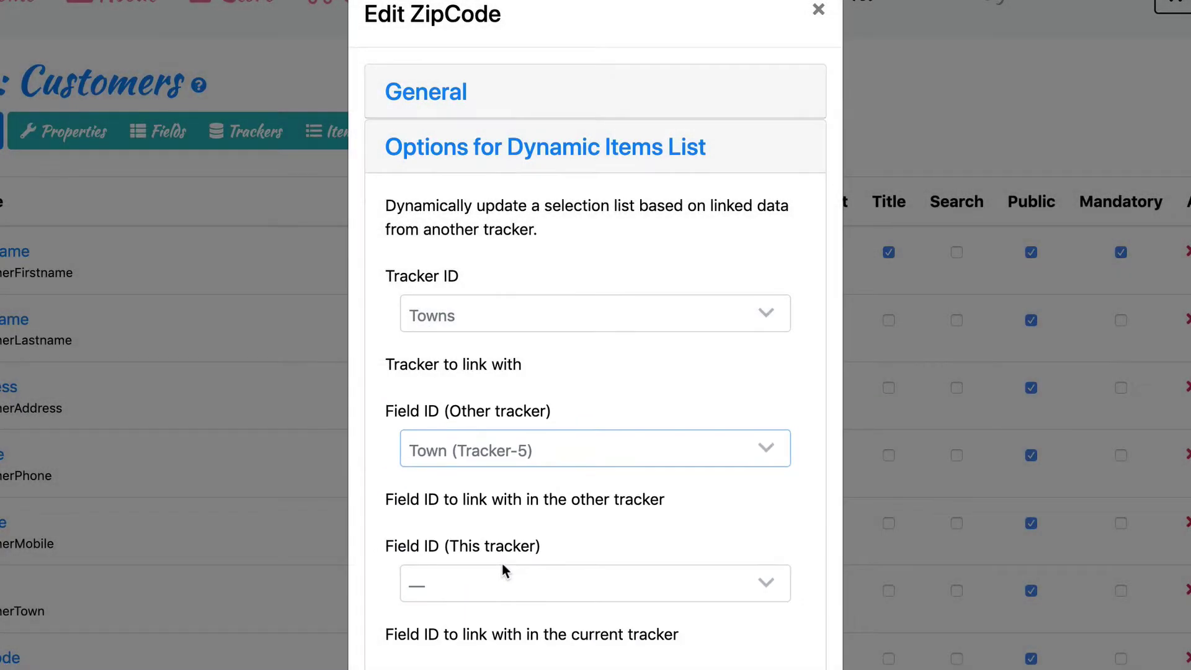
pyautogui.click(506, 571)
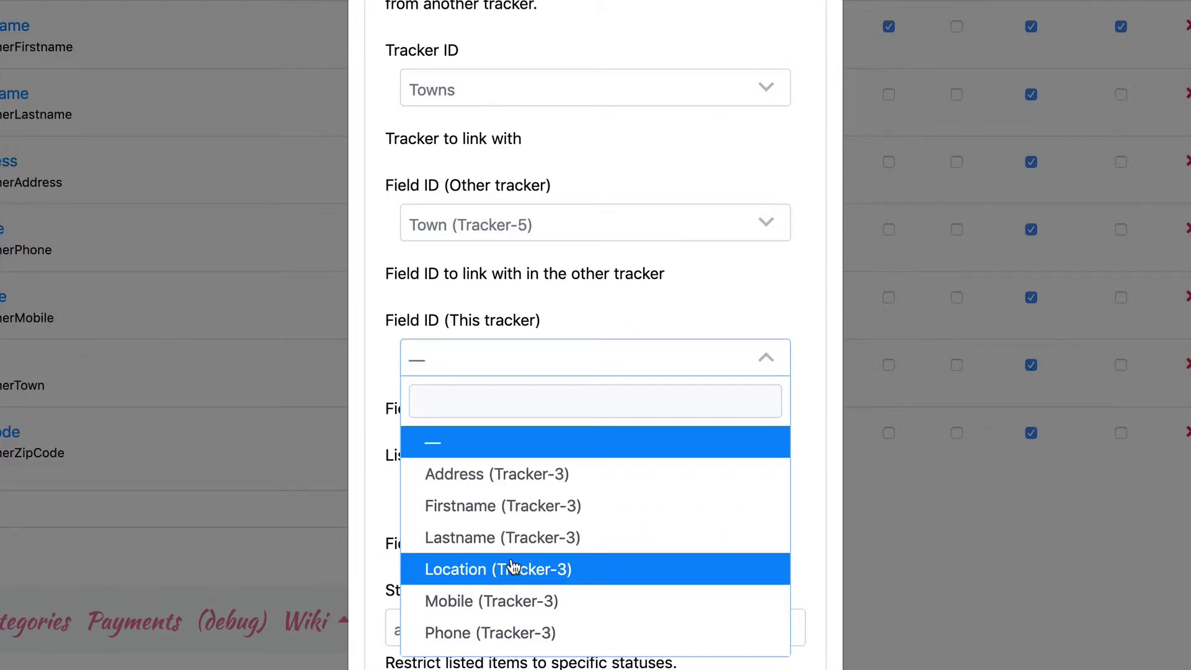
pyautogui.scroll(-3, 511, 565)
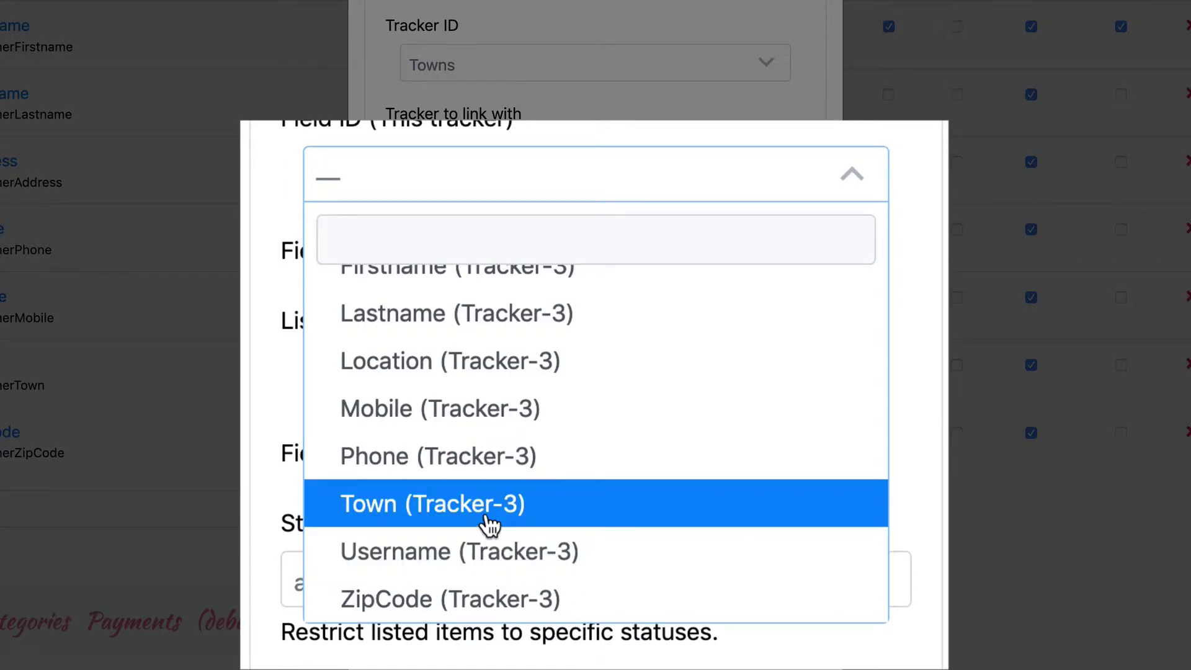
pyautogui.click(490, 524)
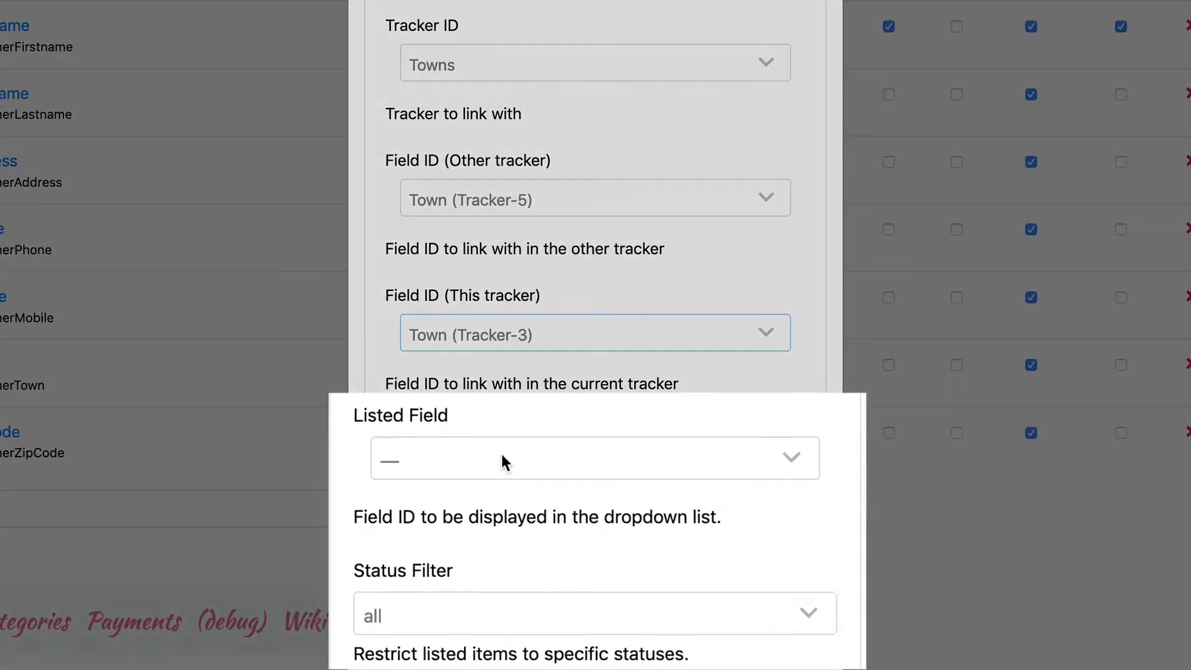
pyautogui.click(513, 463)
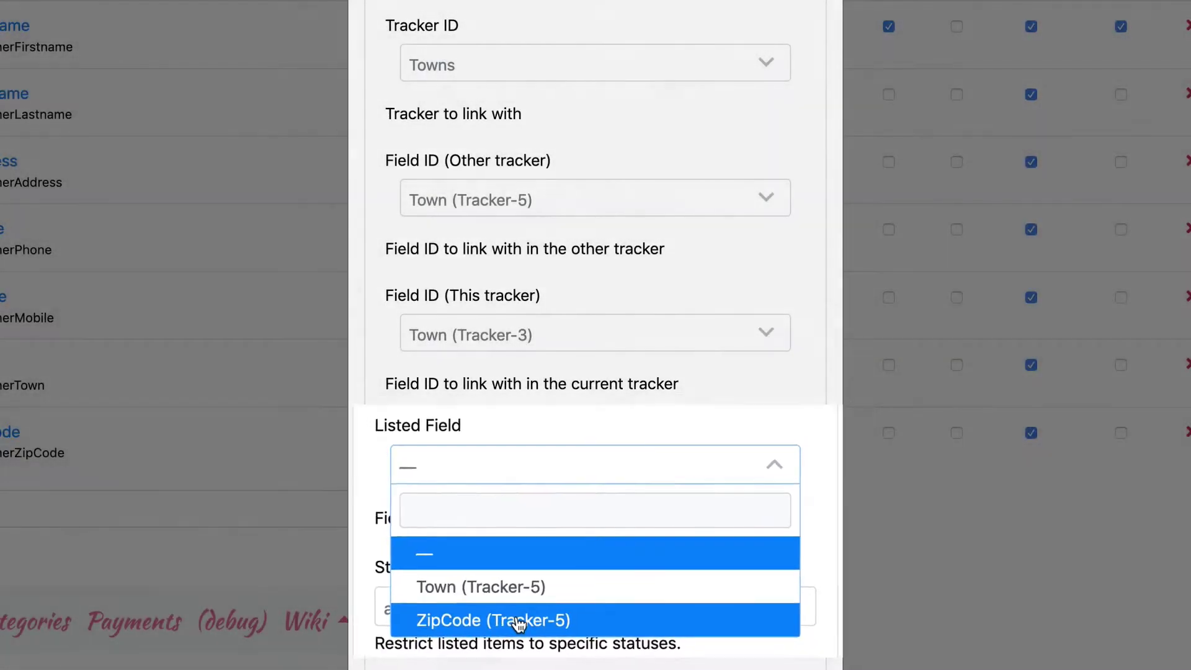
pyautogui.click(485, 620)
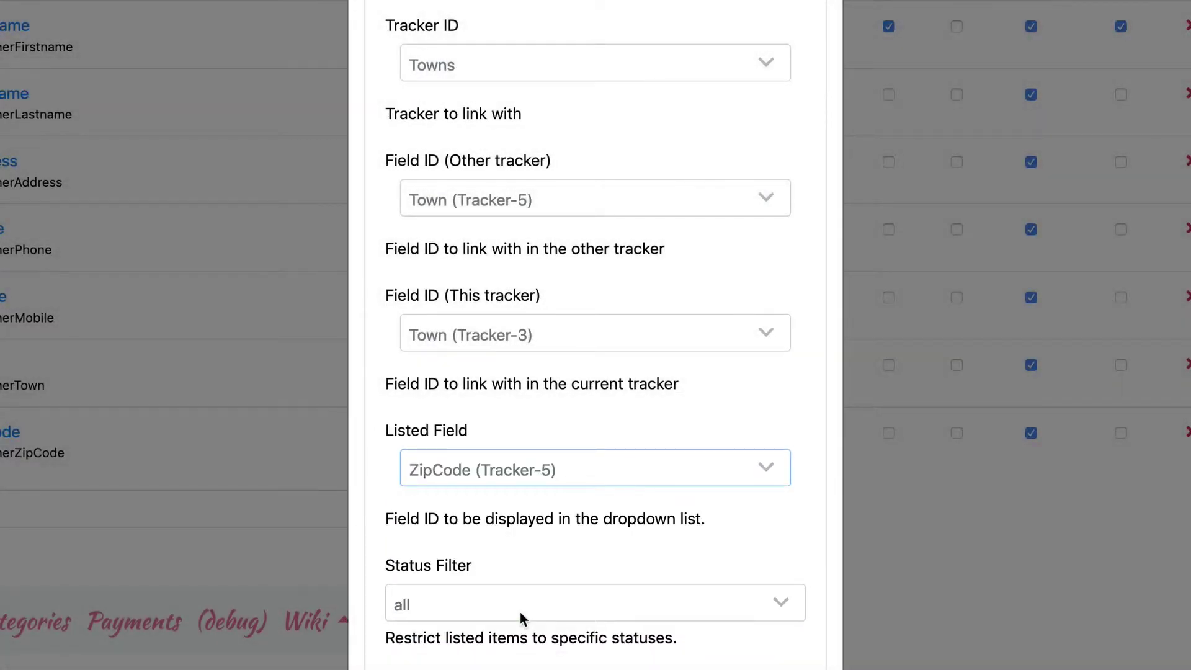
pyautogui.scroll(-10, 580, 434)
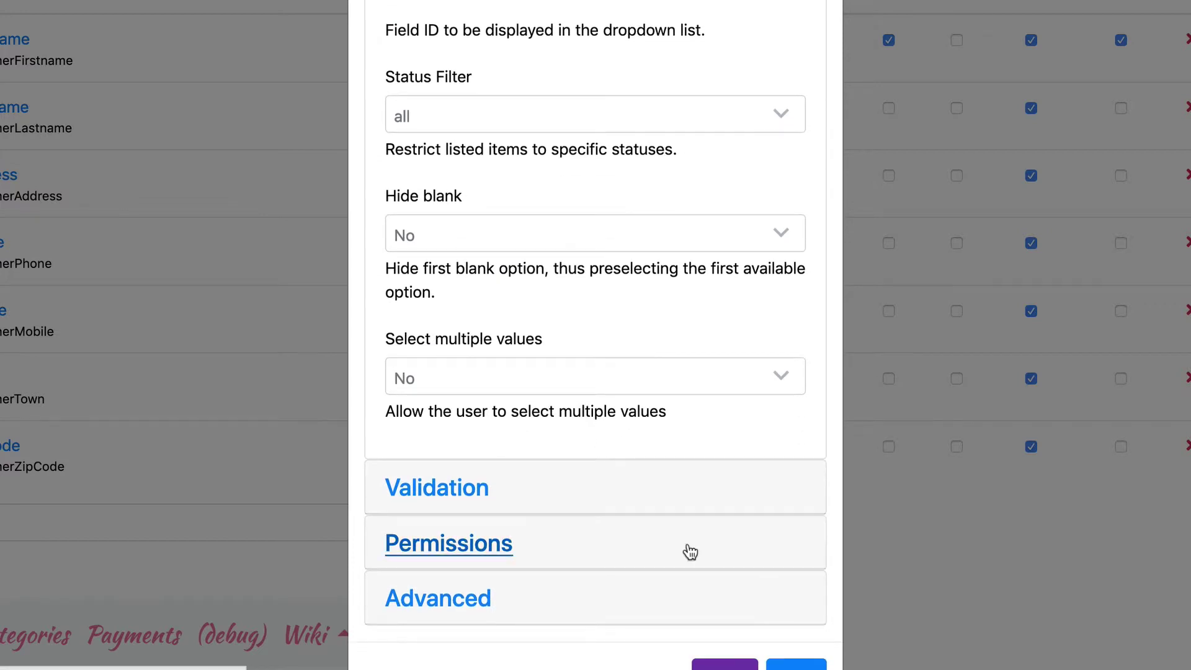
# - Save the ZipCode field, then edit the customer to keep Town New York and set ZipCode 45678
pyautogui.click(794, 630)
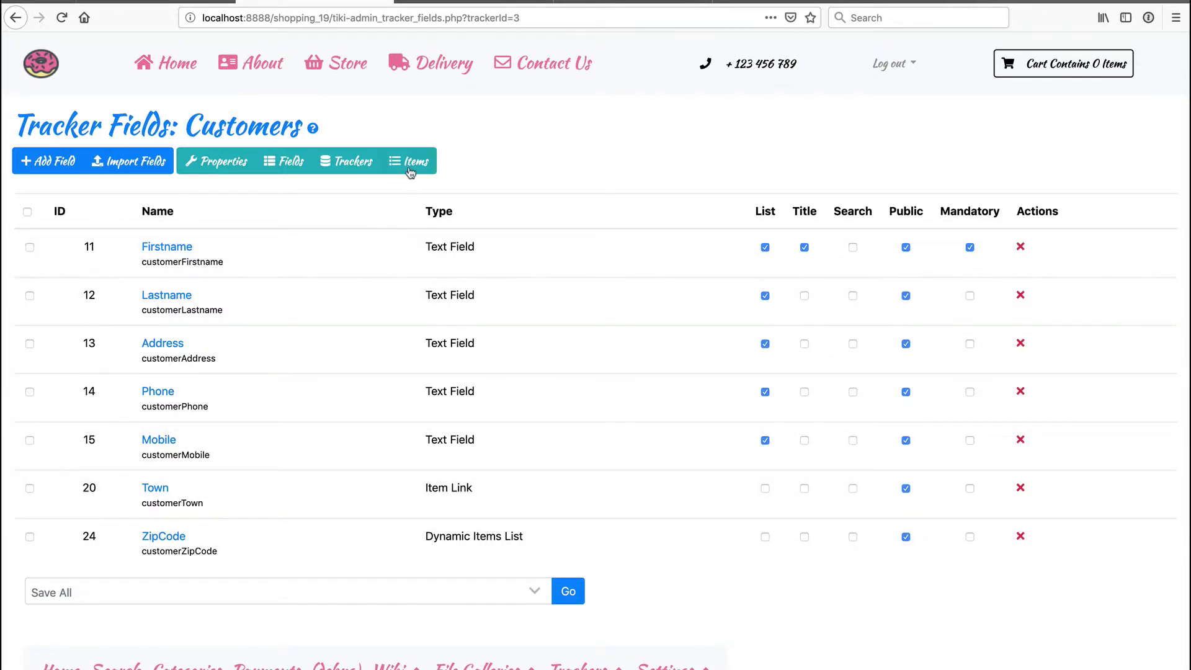
pyautogui.click(409, 163)
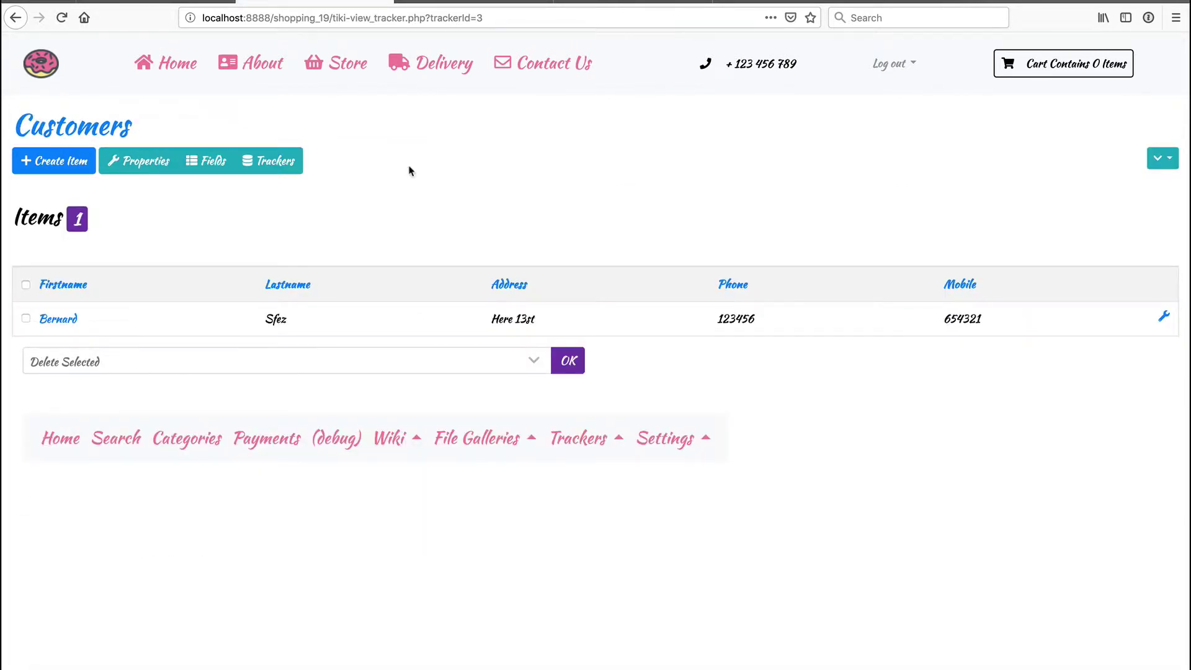
pyautogui.click(59, 319)
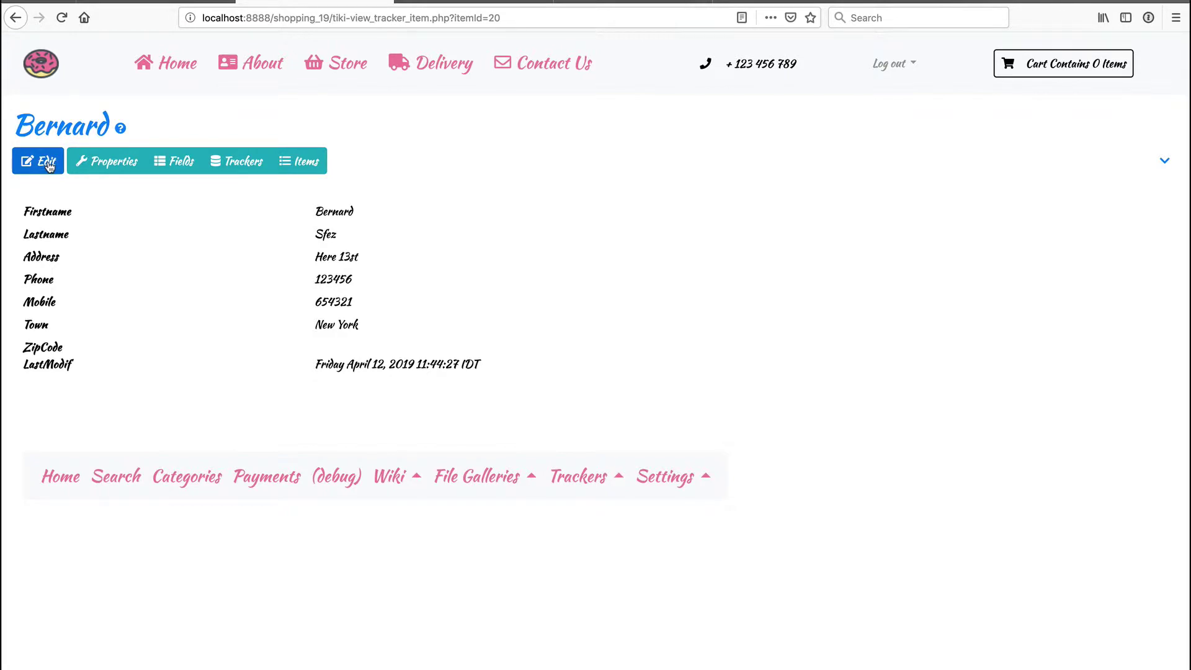
pyautogui.click(48, 165)
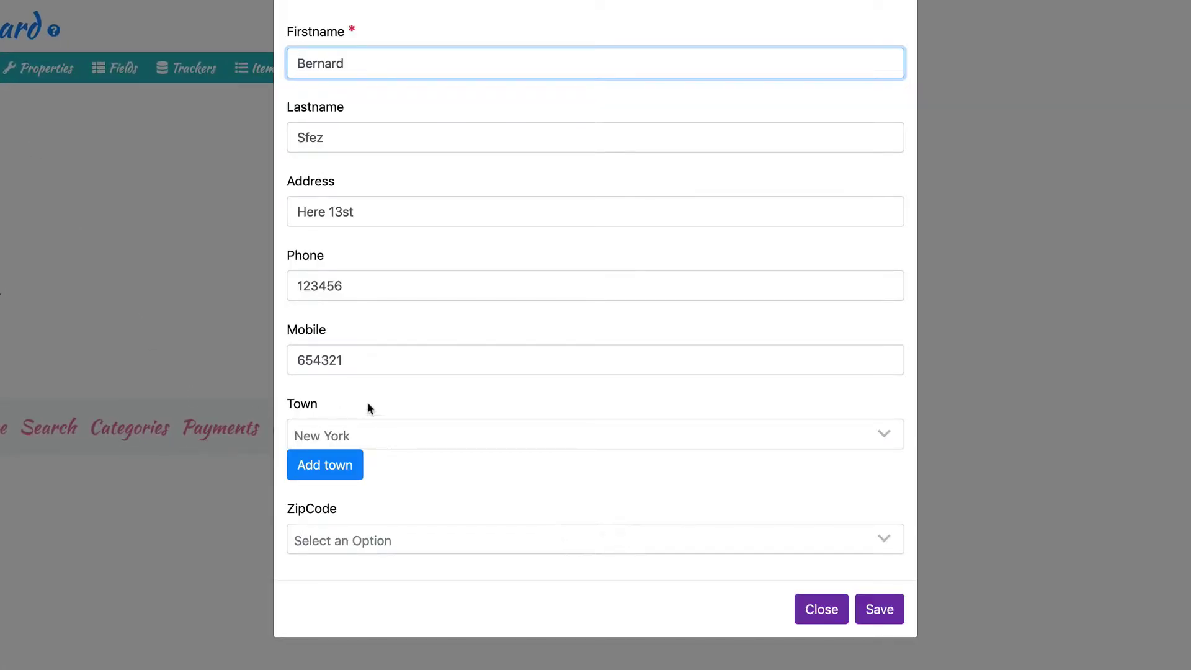
pyautogui.click(381, 434)
pyautogui.click(345, 525)
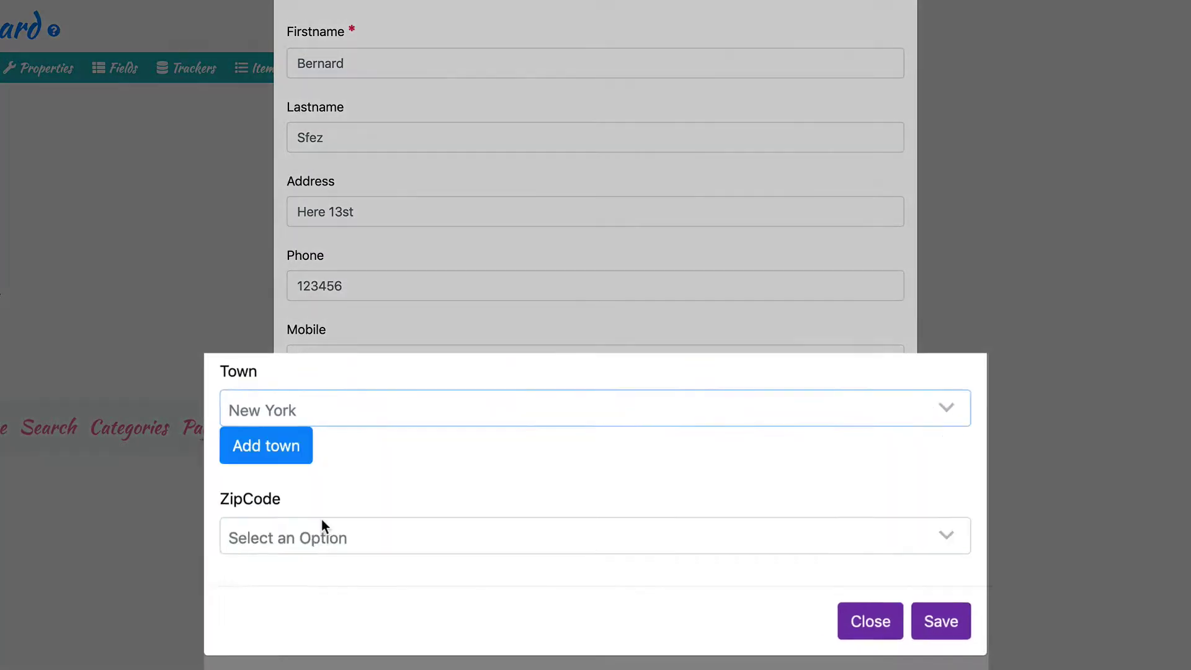
pyautogui.click(285, 503)
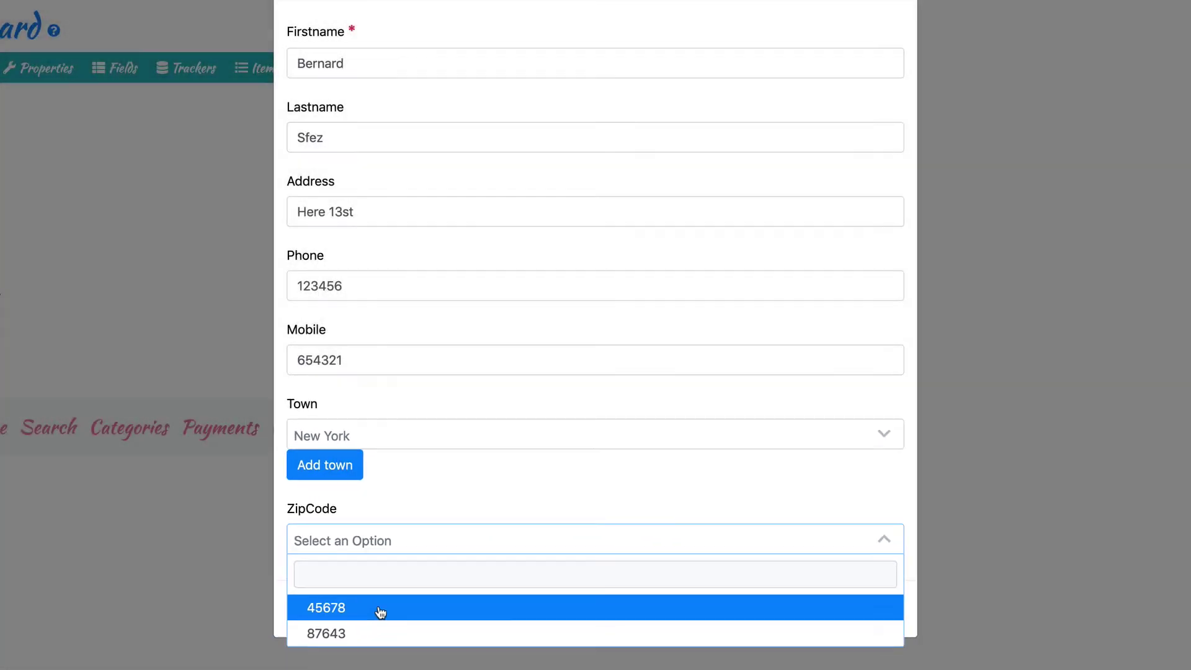
pyautogui.click(380, 607)
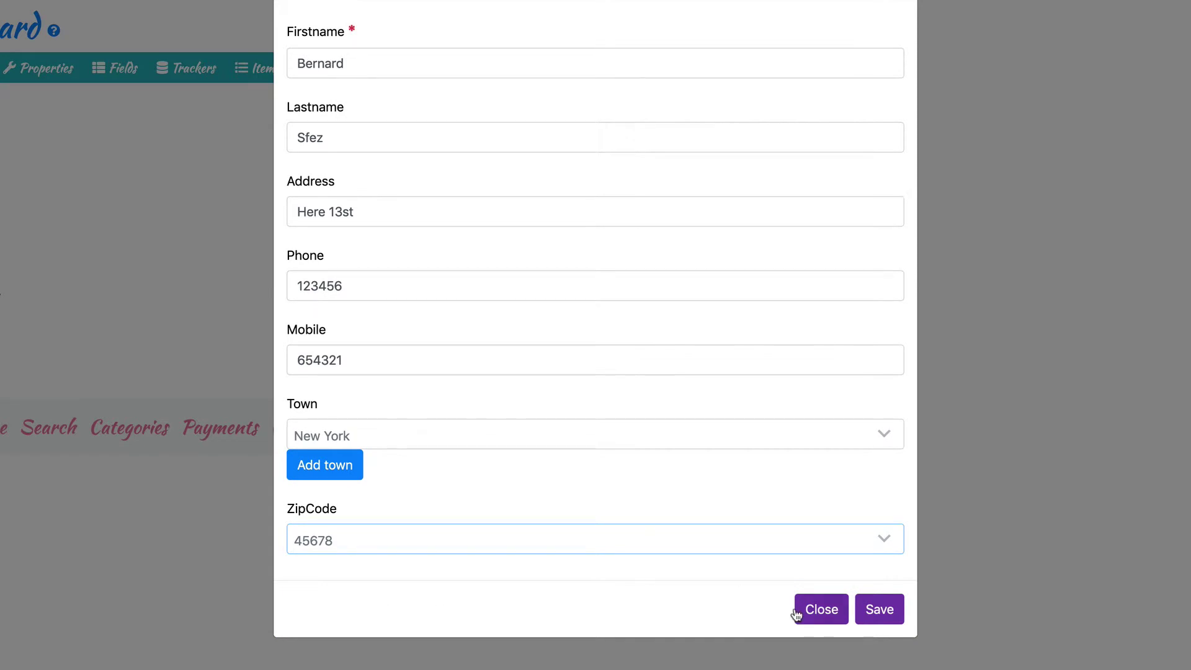
pyautogui.click(869, 614)
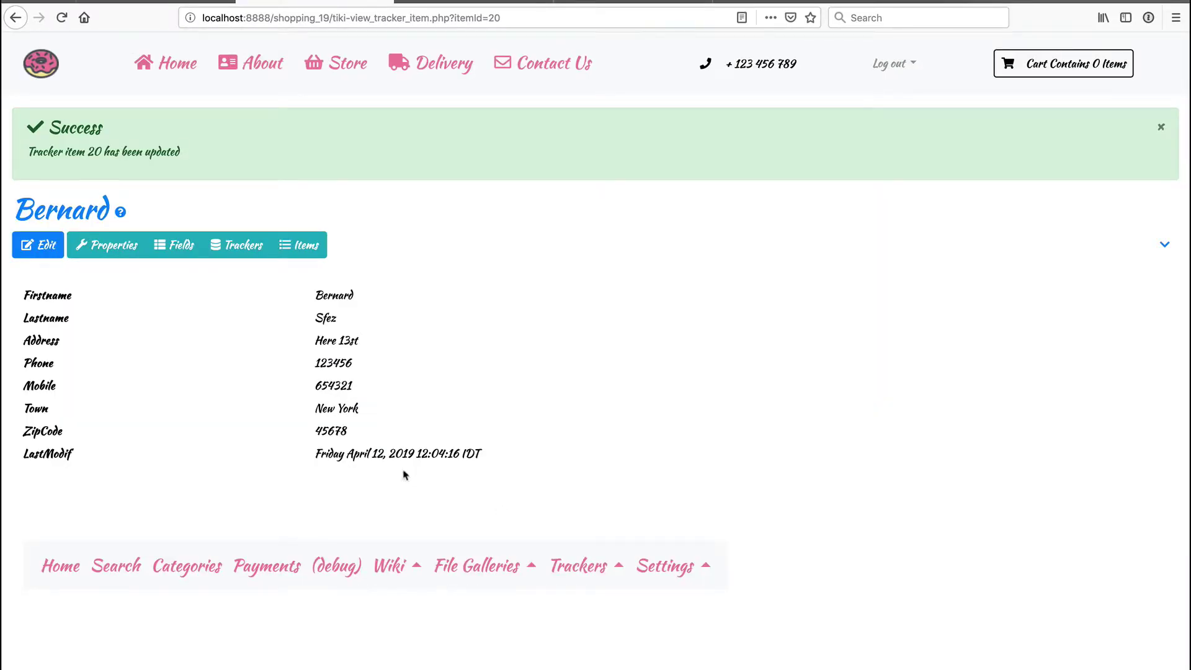
# - Return to the Trackers list, where Customers shows a single item
pyautogui.click(244, 248)
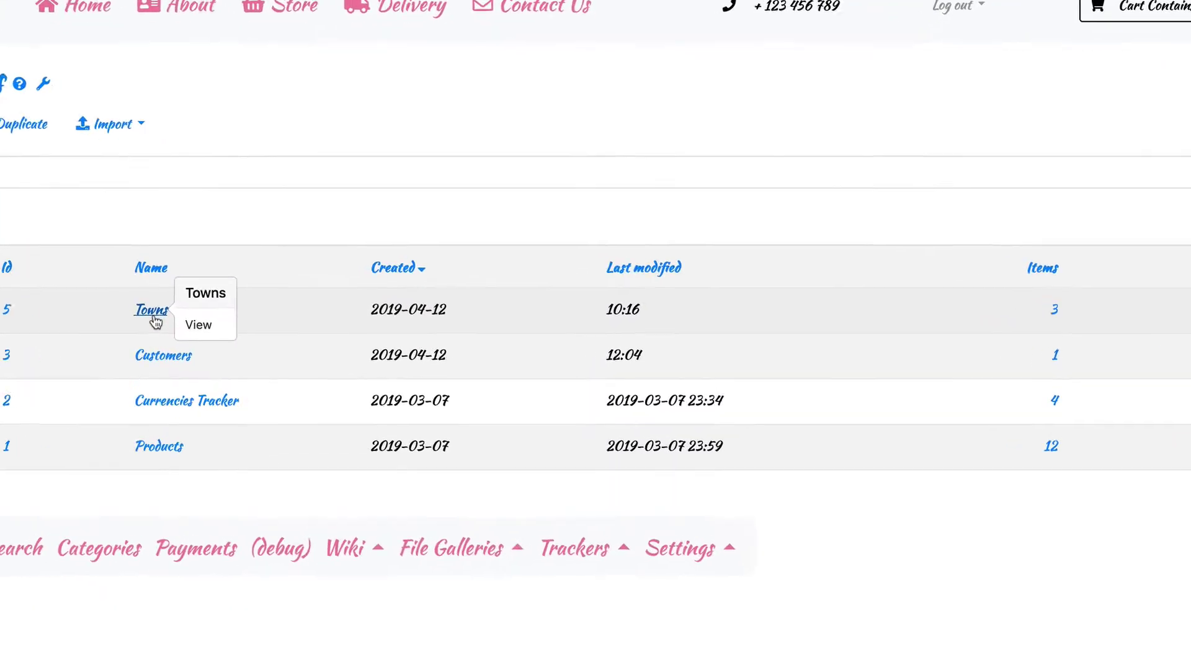
pyautogui.moveTo(241, 362)
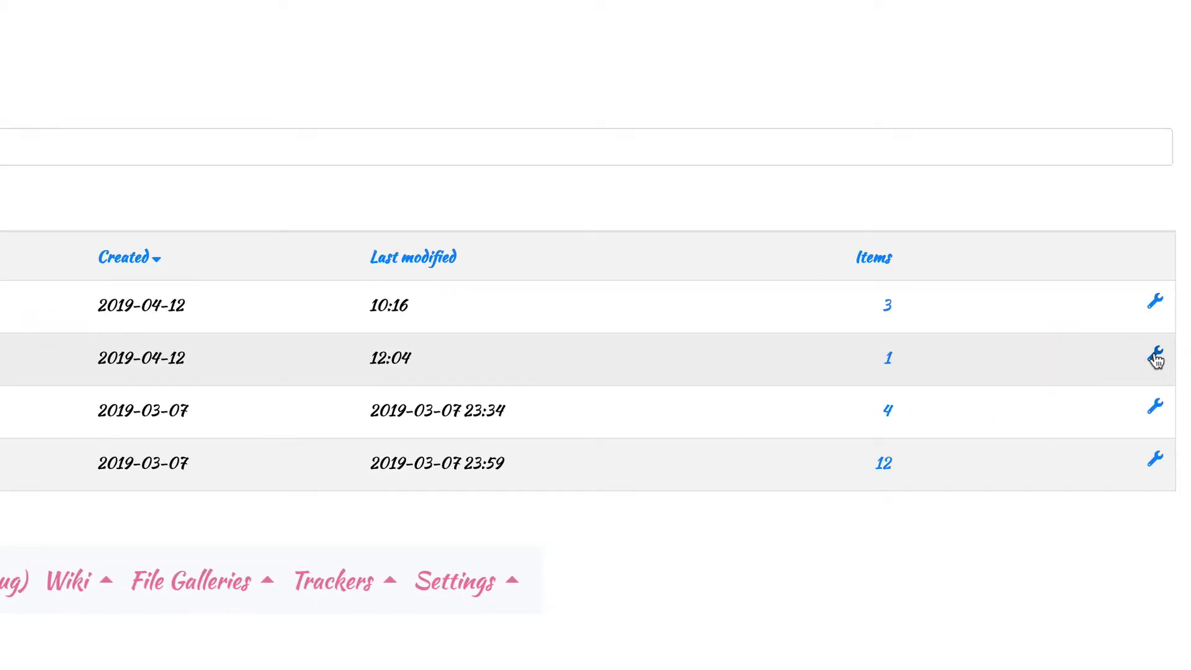
pyautogui.moveTo(1155, 358)
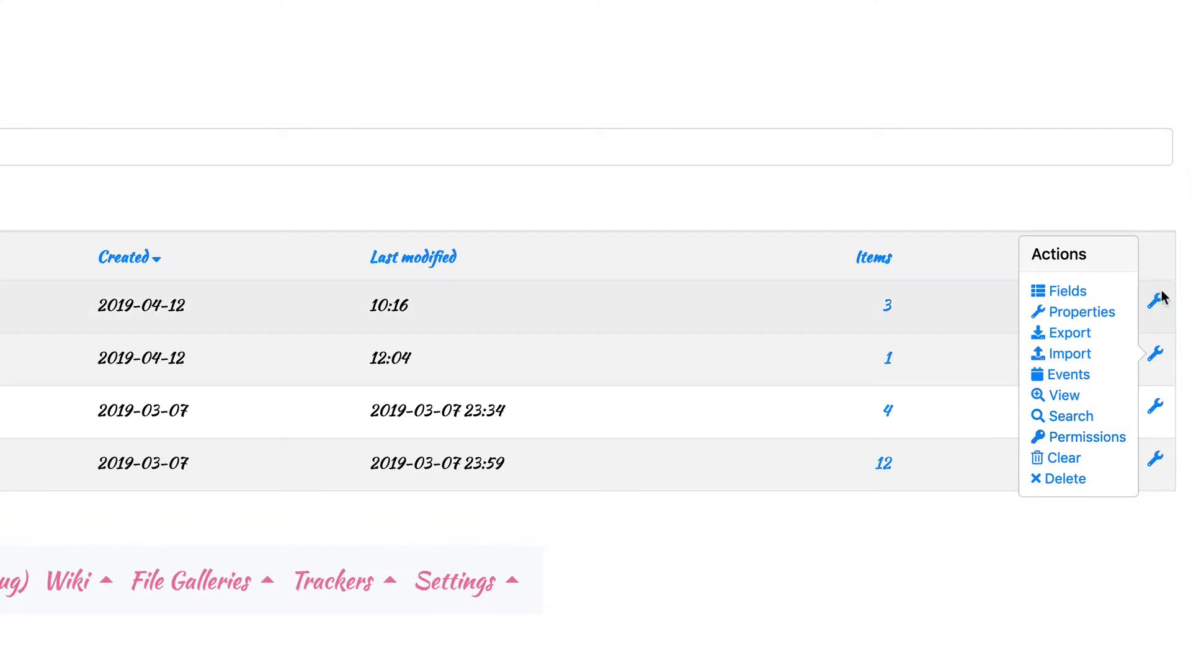
pyautogui.moveTo(1151, 301)
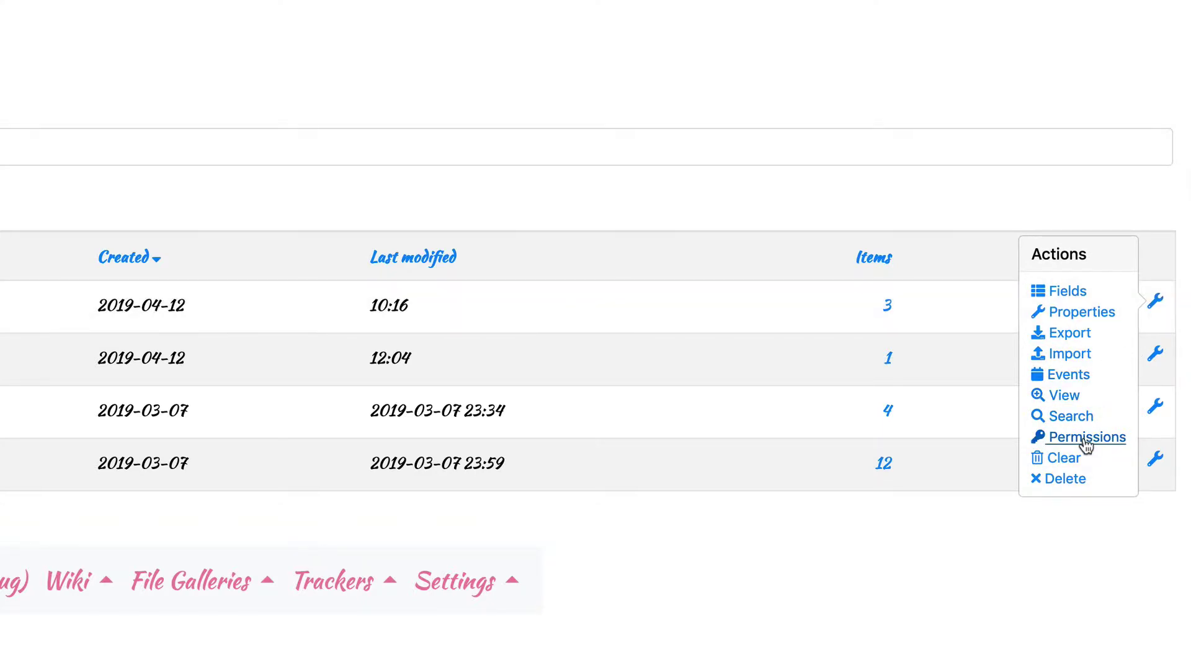
# - Add a field named 'Email' of type Email to Customers, with link type Simple mailto link
pyautogui.click(240, 348)
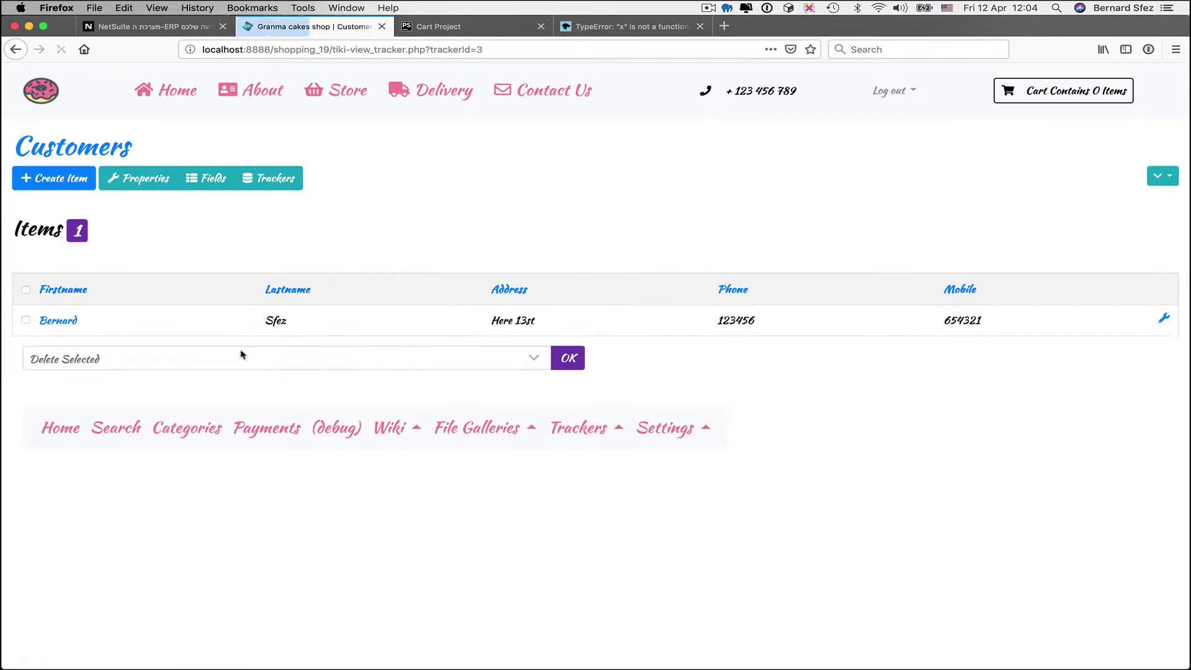
pyautogui.click(211, 184)
pyautogui.click(49, 178)
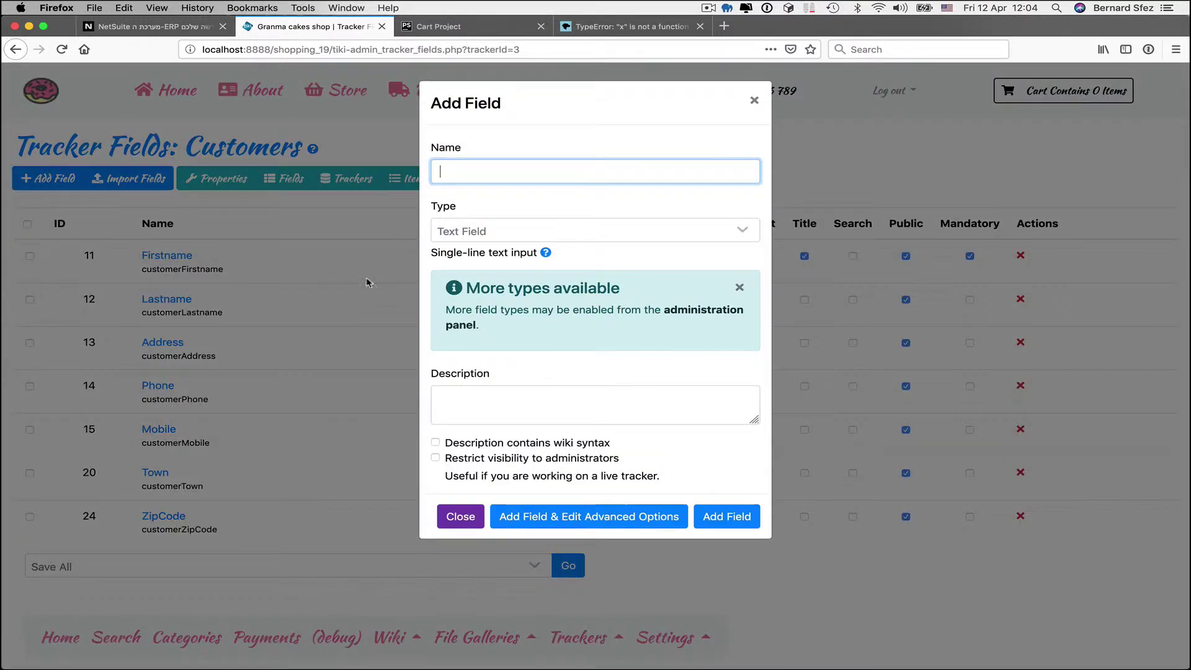
pyautogui.write('Email')
pyautogui.click(467, 232)
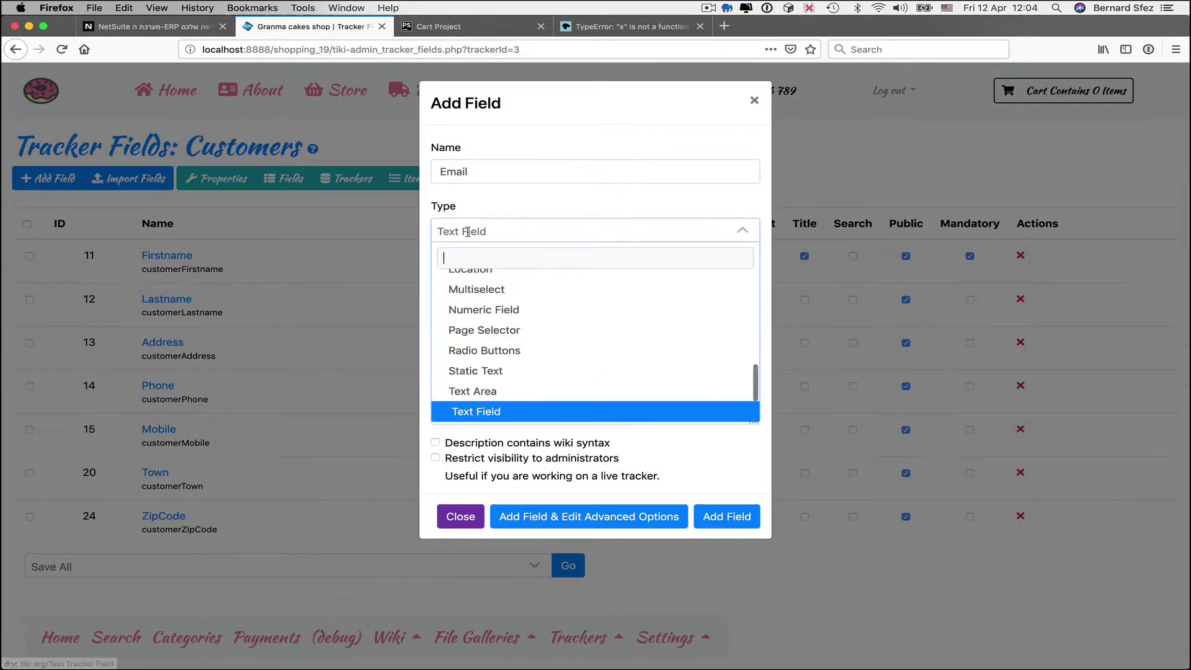
pyautogui.scroll(5, 477, 335)
pyautogui.click(479, 341)
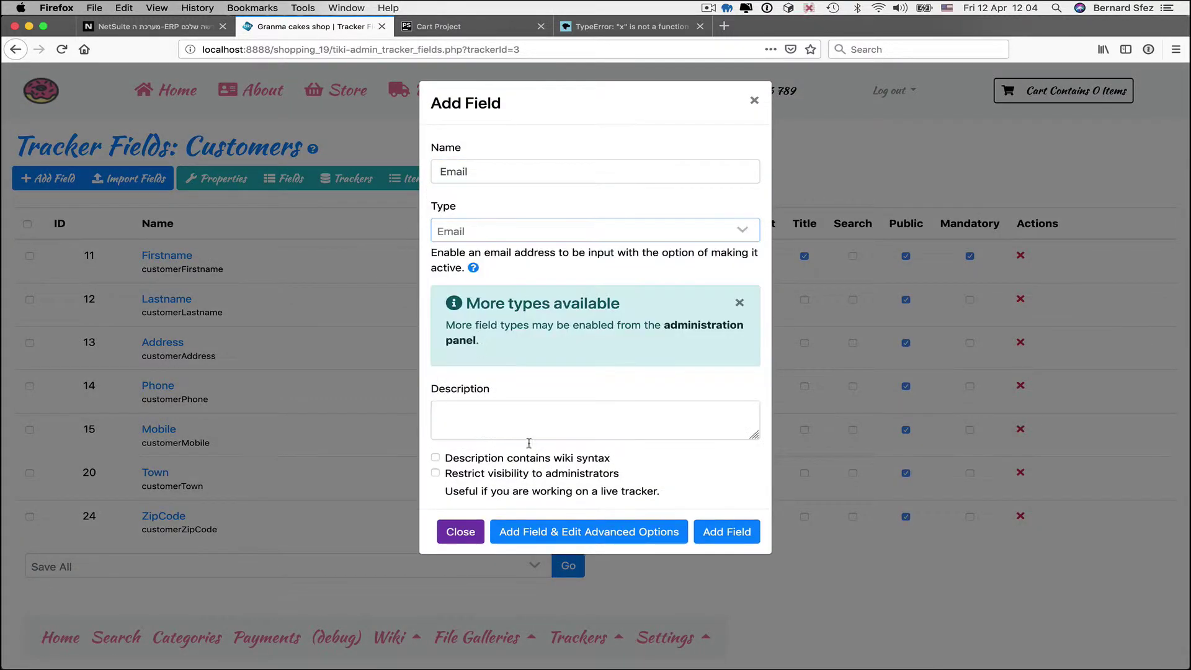
pyautogui.click(554, 532)
pyautogui.click(496, 359)
pyautogui.click(491, 297)
pyautogui.click(508, 390)
pyautogui.scroll(-3, 579, 430)
pyautogui.click(743, 627)
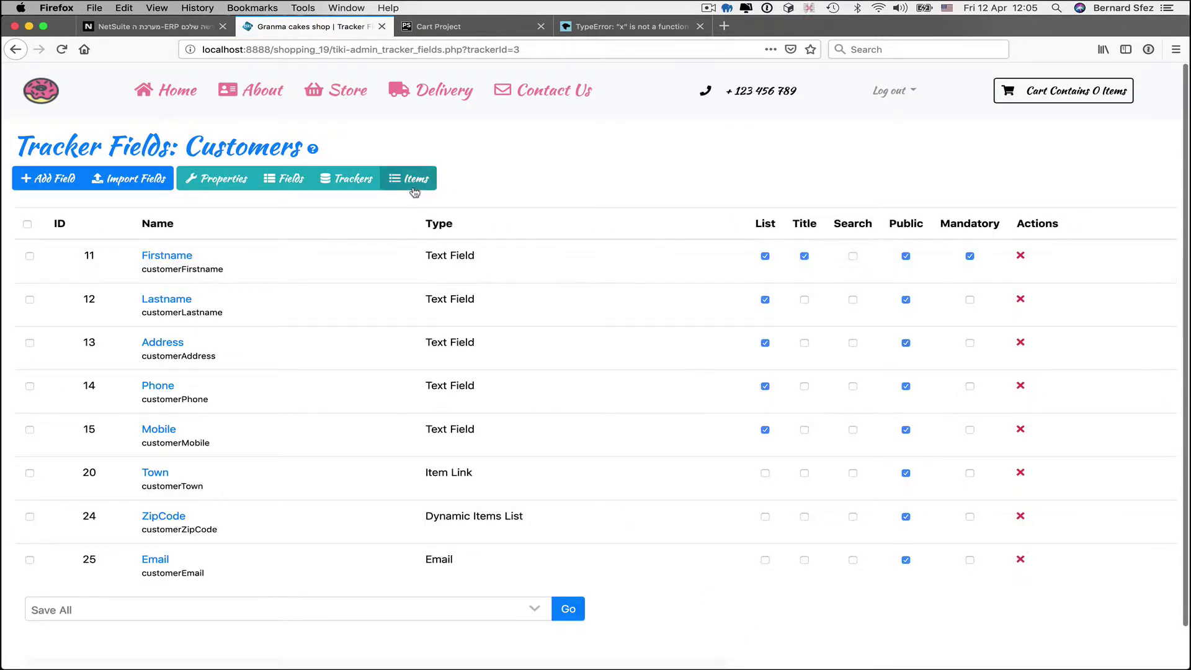
# - Start a new customer item and enter the first name, last name, address, phone and mobile number
pyautogui.click(414, 190)
pyautogui.click(61, 181)
pyautogui.press('Tab')
pyautogui.press('Tab')
pyautogui.write('Here 1')
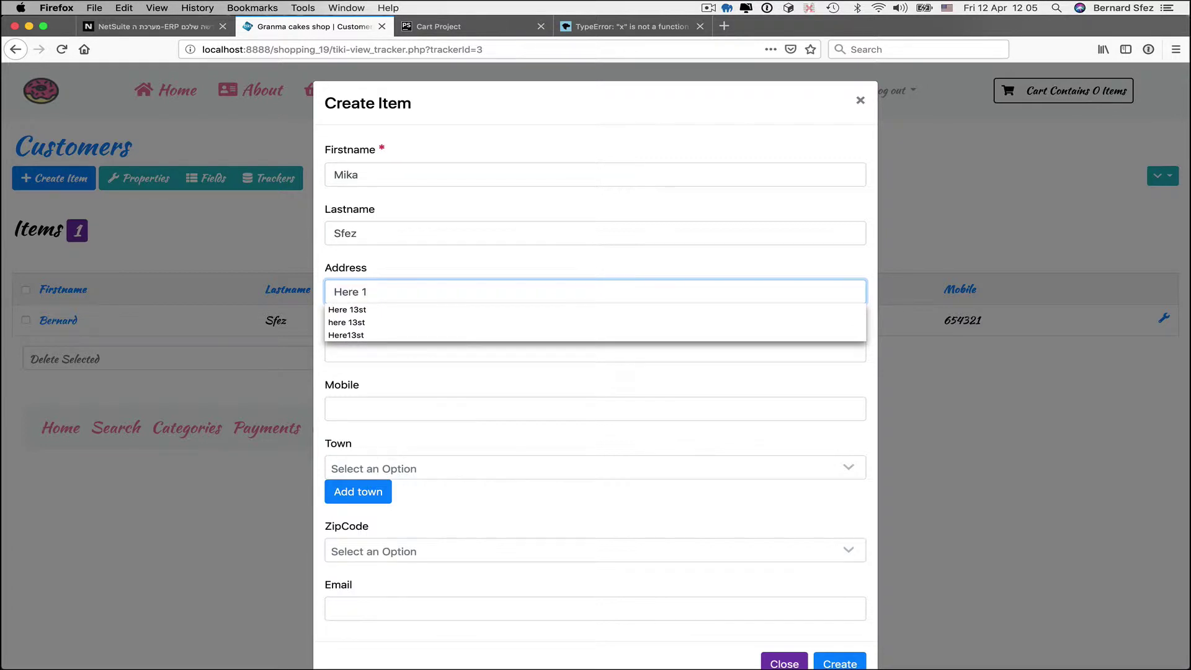
pyautogui.write('5st')
pyautogui.press('Tab')
pyautogui.write('76564')
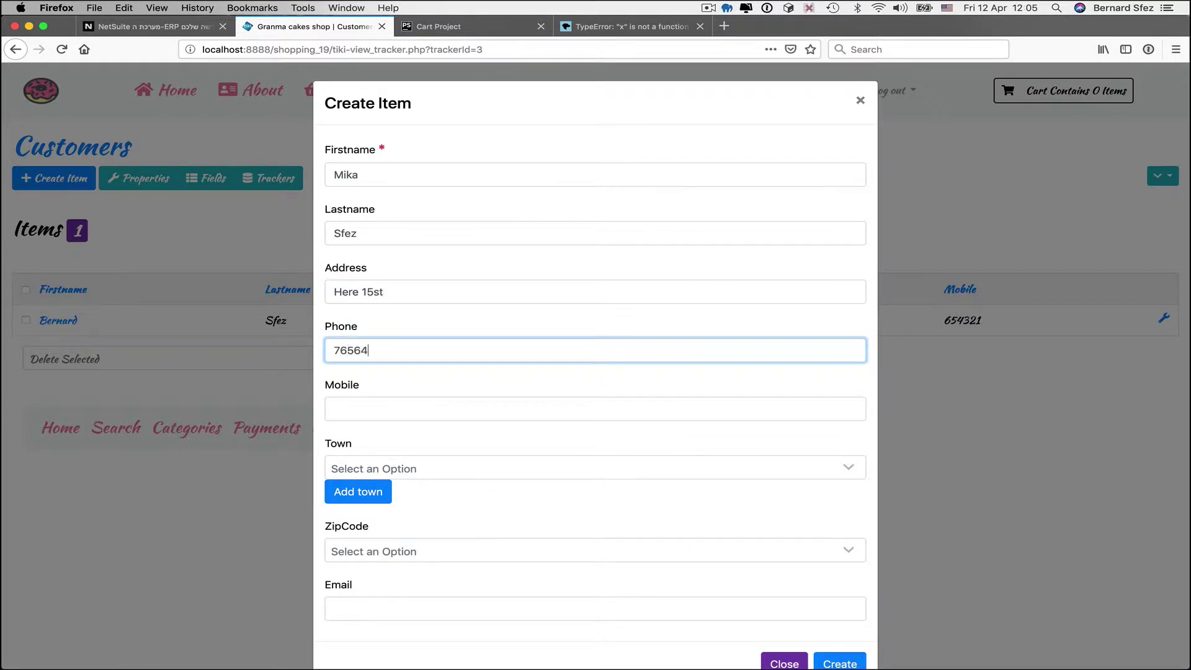
pyautogui.write('33')
pyautogui.click(385, 403)
pyautogui.write('888777')
# - Choose Town New York and ZipCode 87643, enter the customer's email address, and create the item
pyautogui.click(420, 475)
pyautogui.click(372, 542)
pyautogui.click(414, 550)
pyautogui.click(399, 620)
pyautogui.click(401, 610)
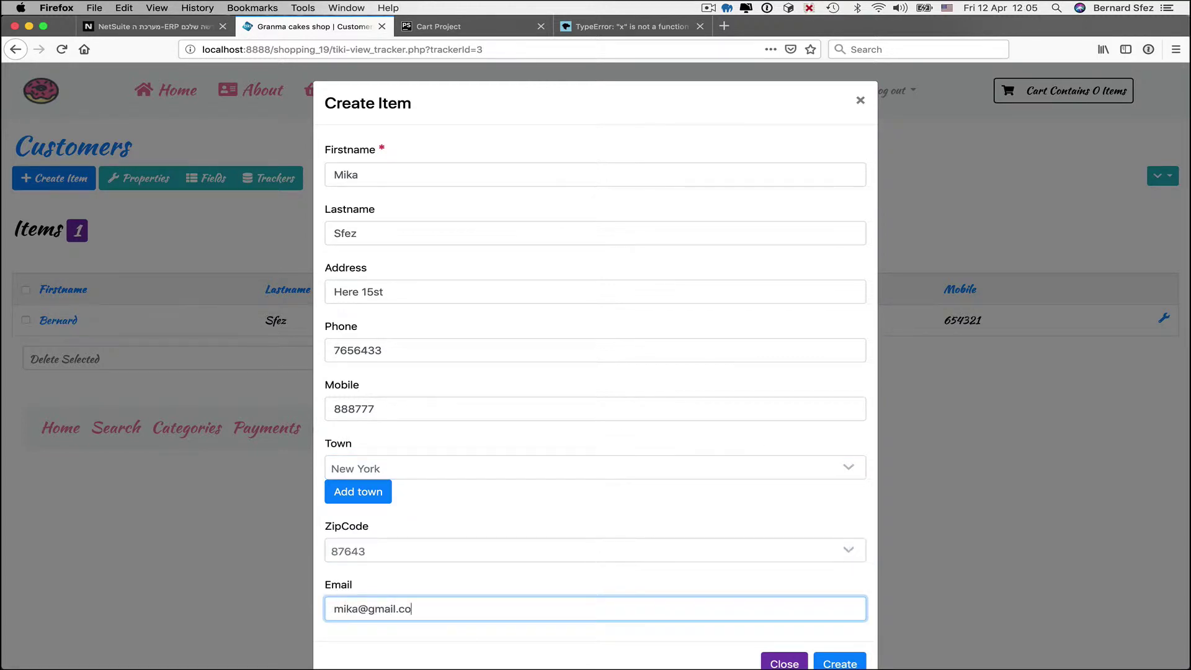
pyautogui.click(853, 659)
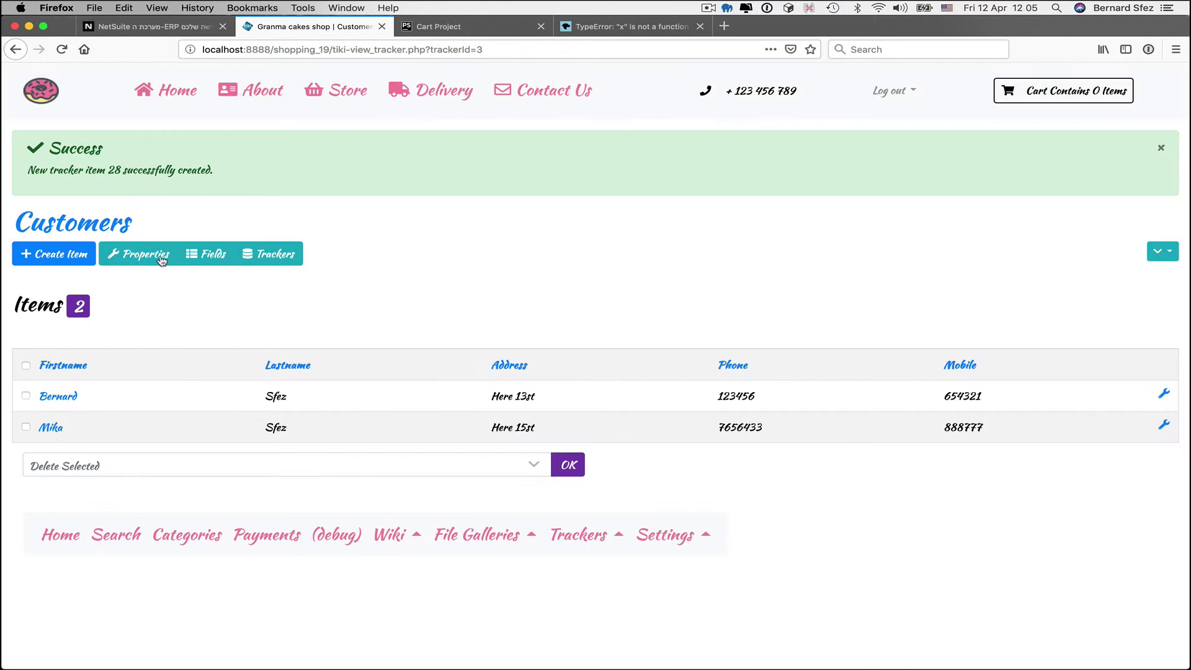
# - Start another customer item and fill in the first name, last name, address, phone and mobile number
pyautogui.click(65, 254)
pyautogui.click(345, 176)
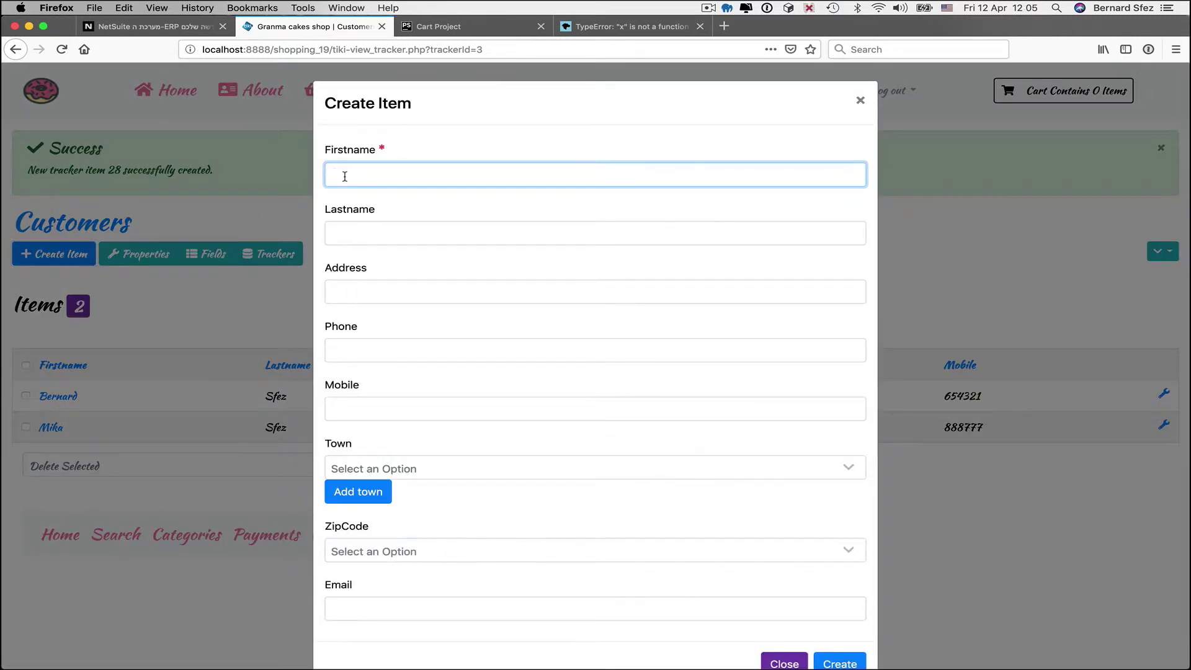
pyautogui.press('Tab')
pyautogui.press('Tab')
pyautogui.write('here too 66st')
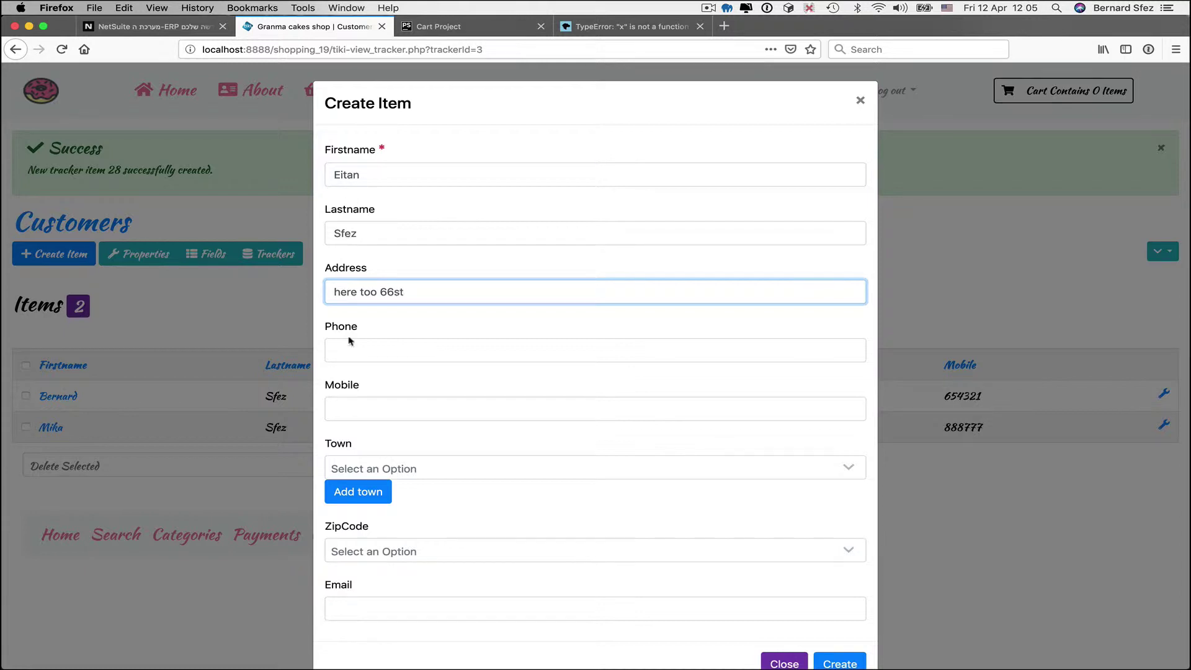
pyautogui.click(346, 349)
pyautogui.write('6666777')
pyautogui.click(399, 404)
pyautogui.write('9998888')
# - Choose Town New Jersey and ZipCode 12345, enter the customer's email address, and create the item
pyautogui.click(375, 550)
pyautogui.click(411, 516)
pyautogui.click(415, 472)
pyautogui.click(385, 448)
pyautogui.scroll(-1, 396, 558)
pyautogui.click(395, 512)
pyautogui.click(391, 569)
pyautogui.click(391, 572)
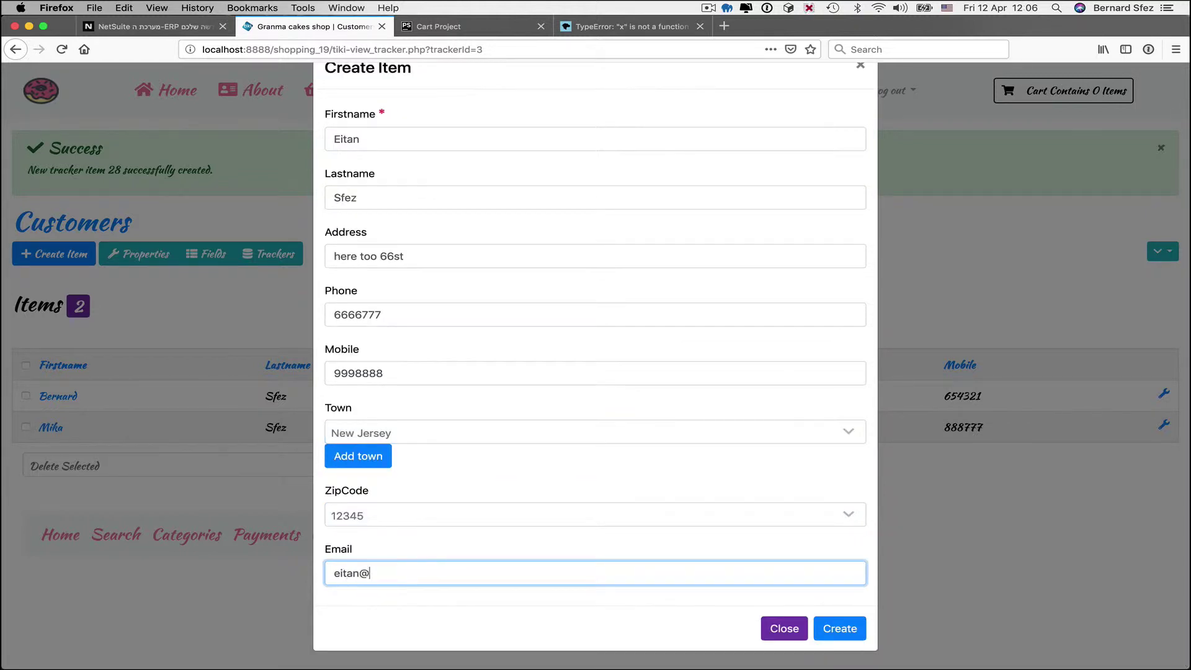
pyautogui.click(840, 630)
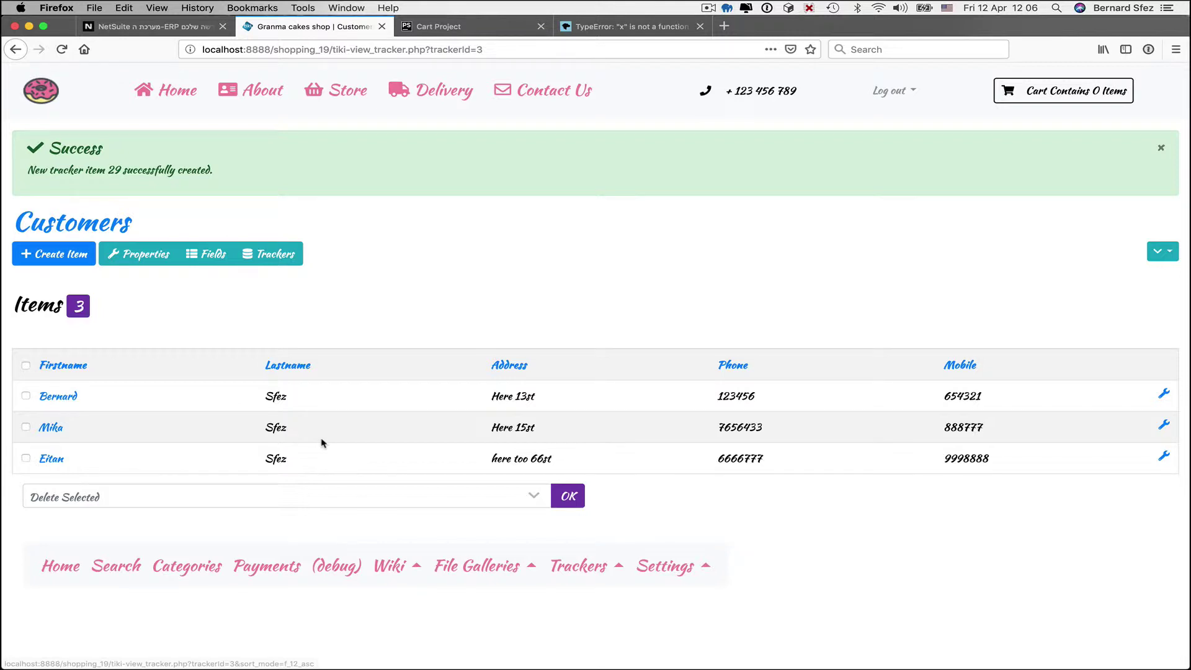
# - Make Lastname, Address and Phone mandatory, Firstname searchable, and list Town, ZipCode and Email
pyautogui.click(206, 254)
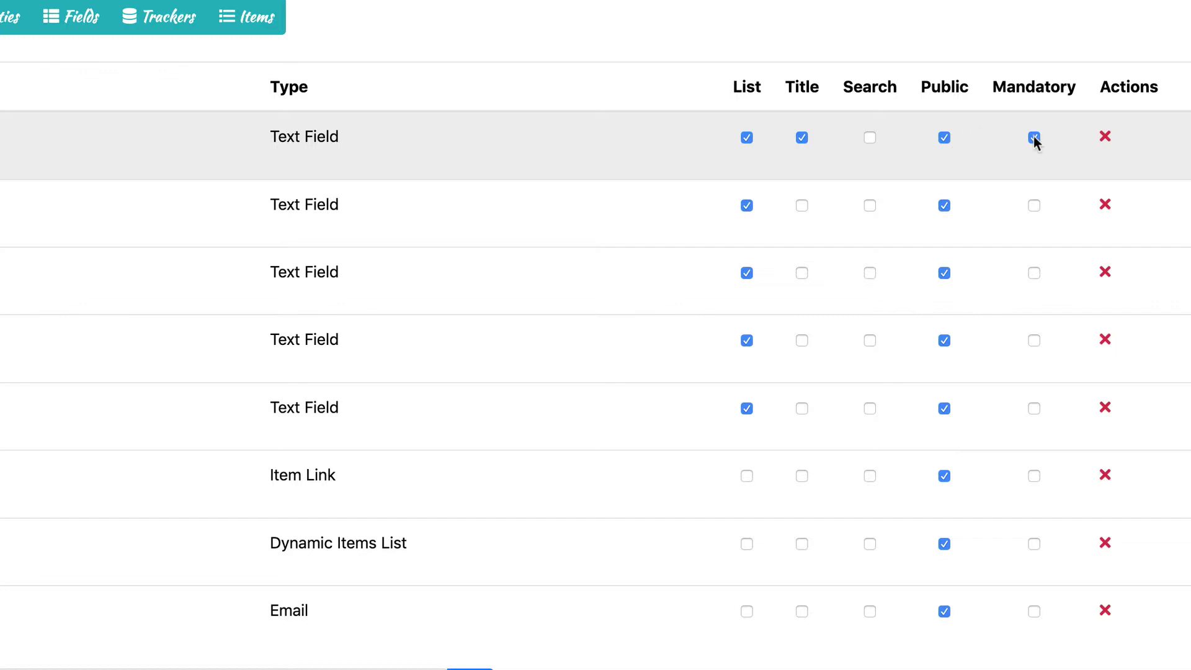
pyautogui.click(1035, 206)
pyautogui.click(1033, 275)
pyautogui.click(1035, 340)
pyautogui.click(870, 138)
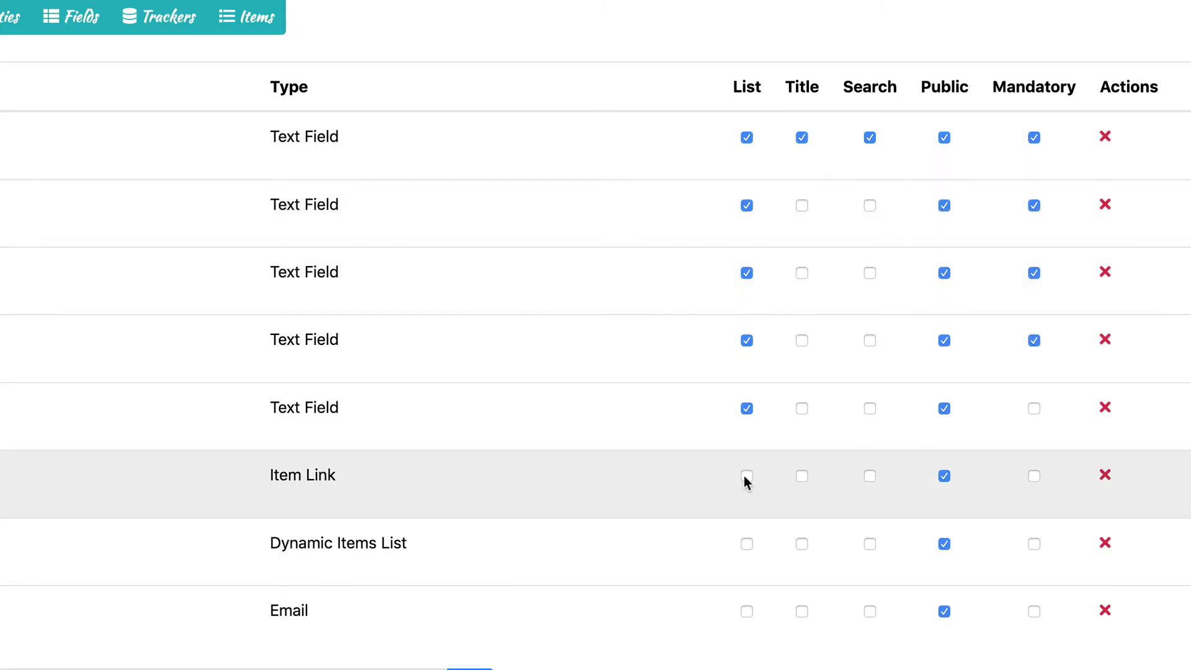
pyautogui.click(746, 476)
pyautogui.click(746, 544)
pyautogui.click(746, 611)
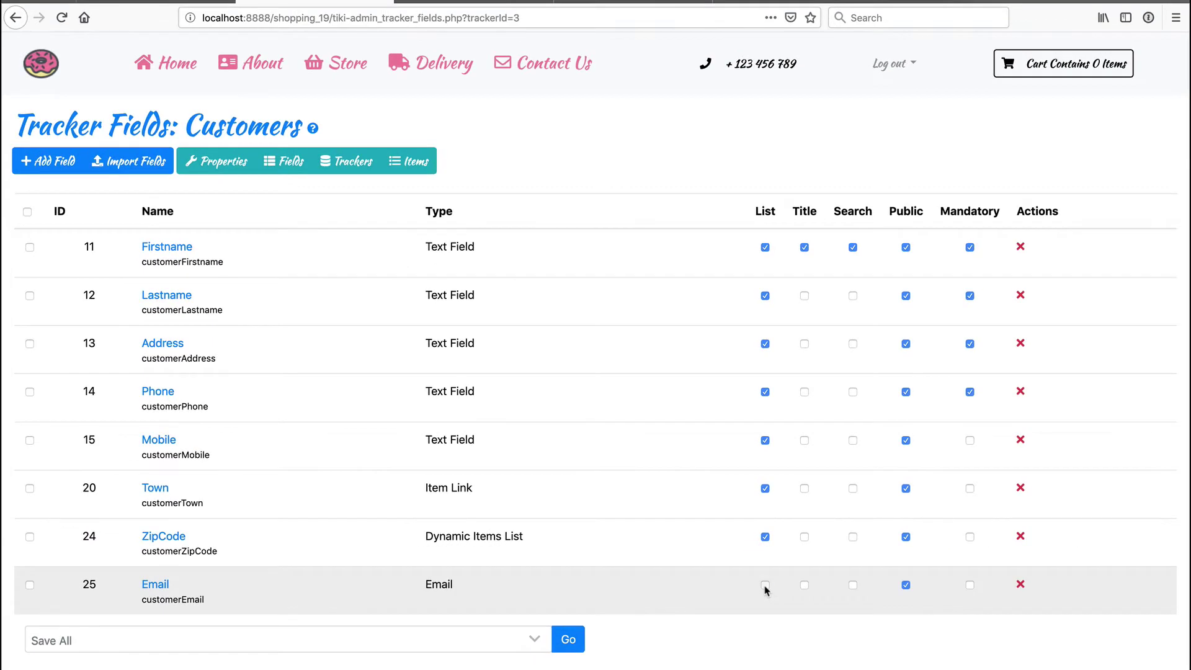
# - Reorder the fields so Town and ZipCode follow Address, then save all field changes
pyautogui.moveTo(37, 496); pyautogui.dragTo(43, 423)
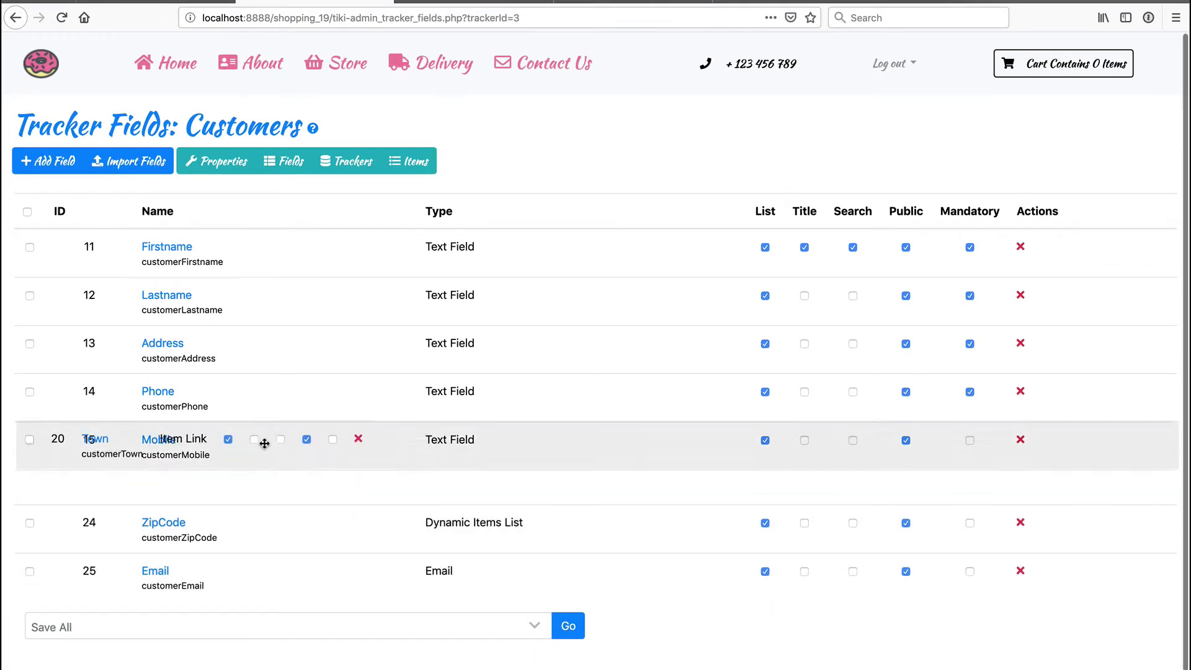
pyautogui.moveTo(264, 443); pyautogui.dragTo(265, 392)
pyautogui.moveTo(260, 538); pyautogui.dragTo(261, 437)
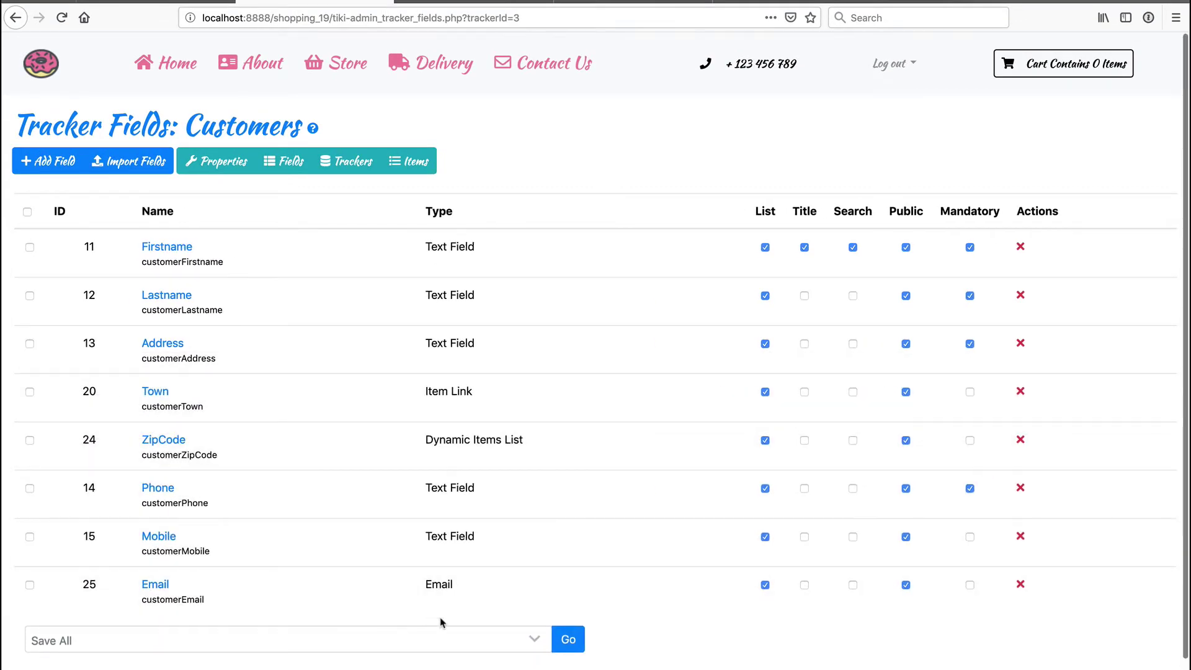
pyautogui.click(568, 626)
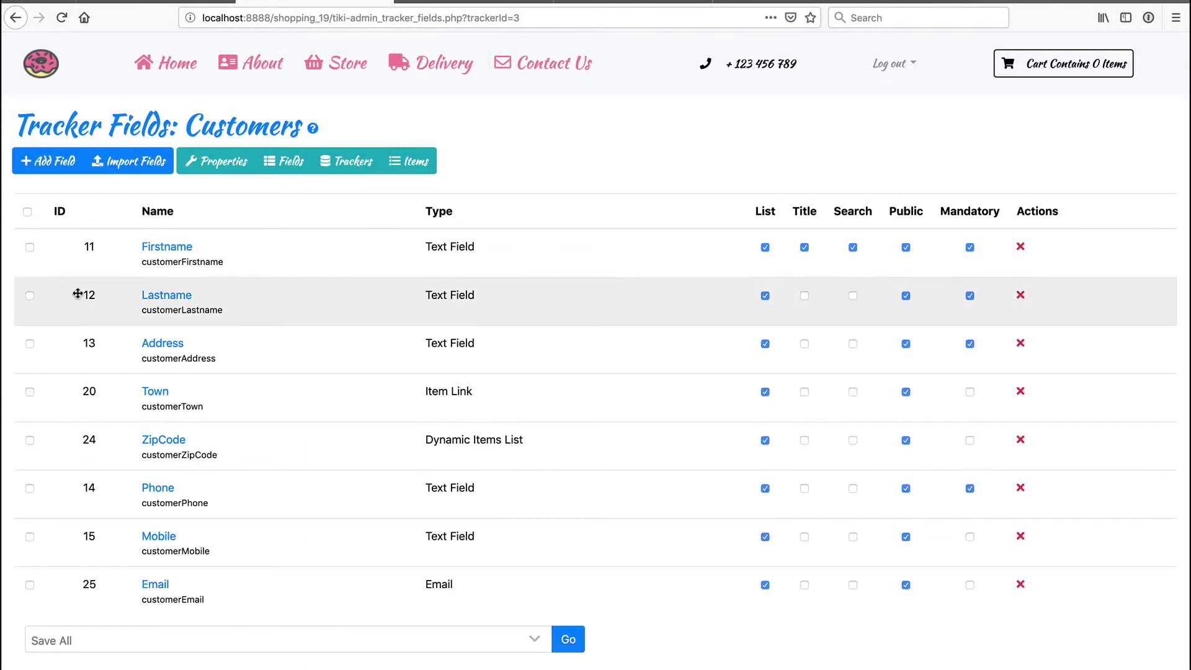
# - Review the customer table in its new column order, then go back to the Customers field list
pyautogui.click(425, 160)
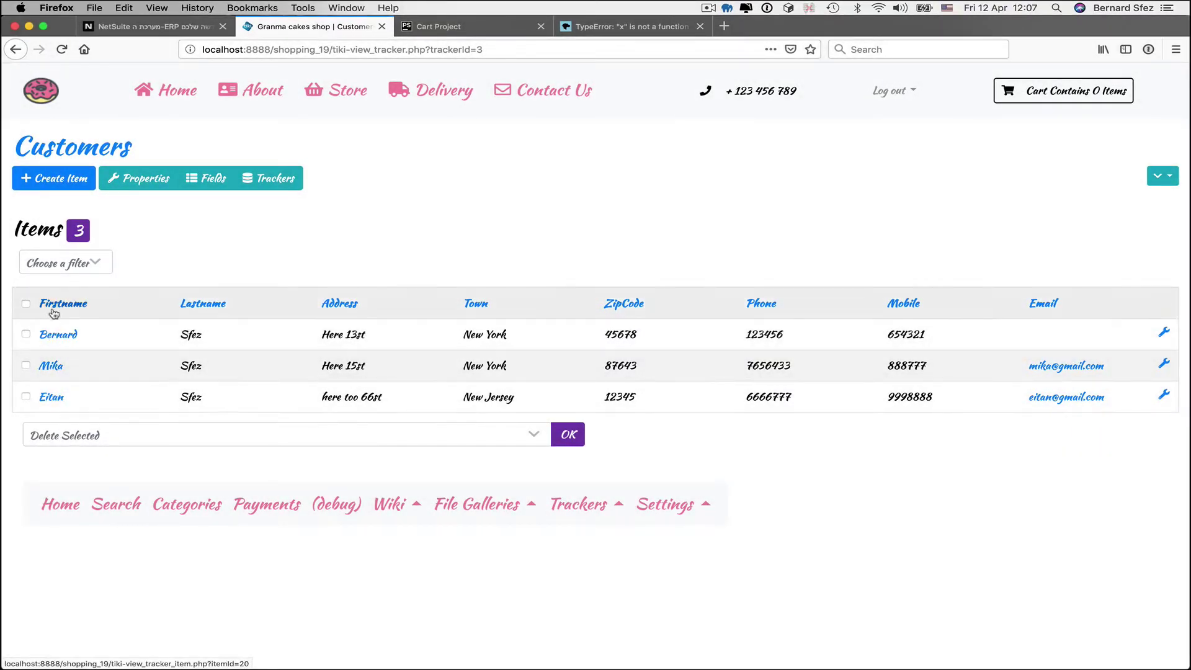
pyautogui.click(207, 179)
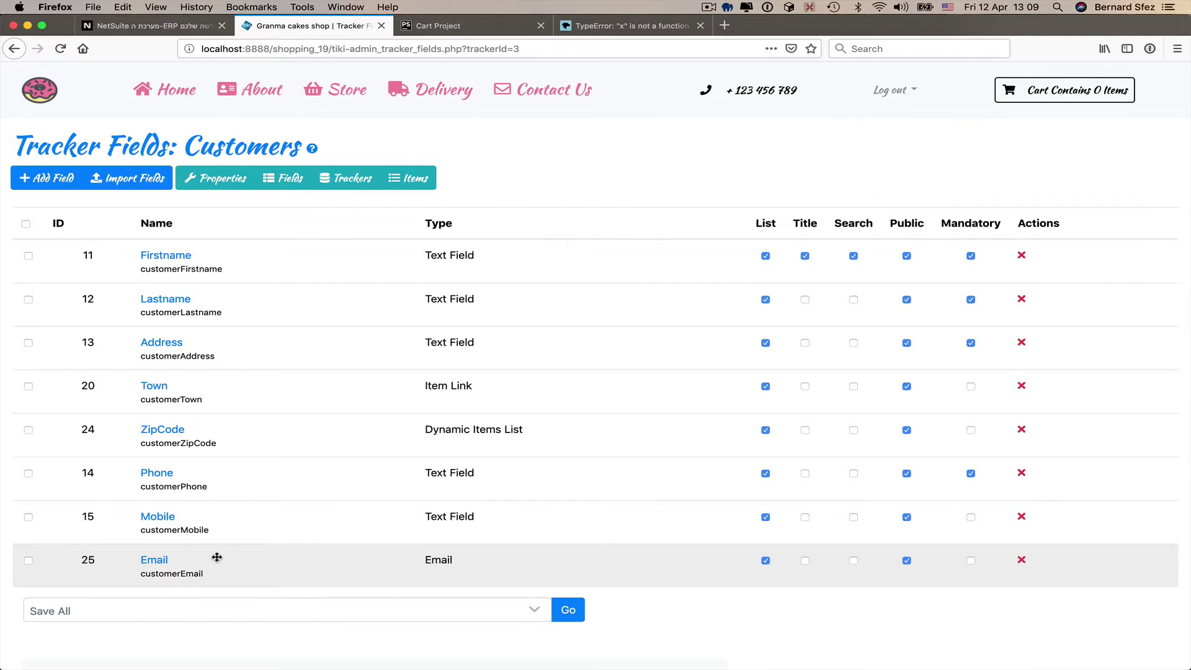
# - Add a new Auto-Increment field named 'Customer Id' to the Customers tracker
pyautogui.click(46, 176)
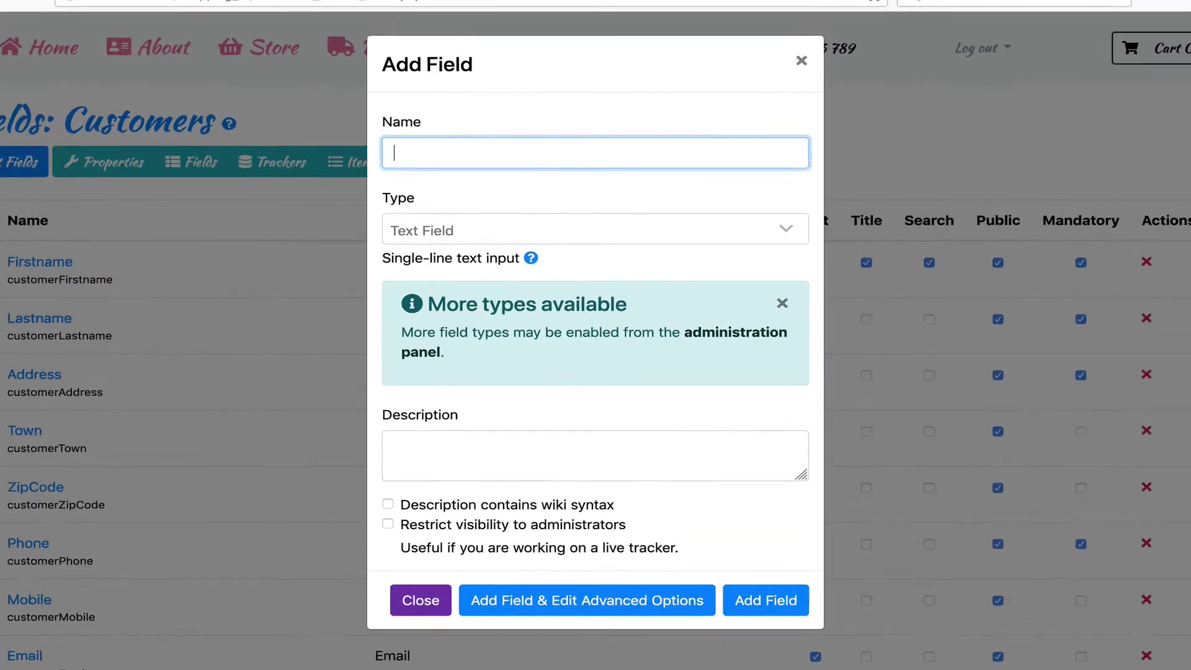
pyautogui.click(402, 230)
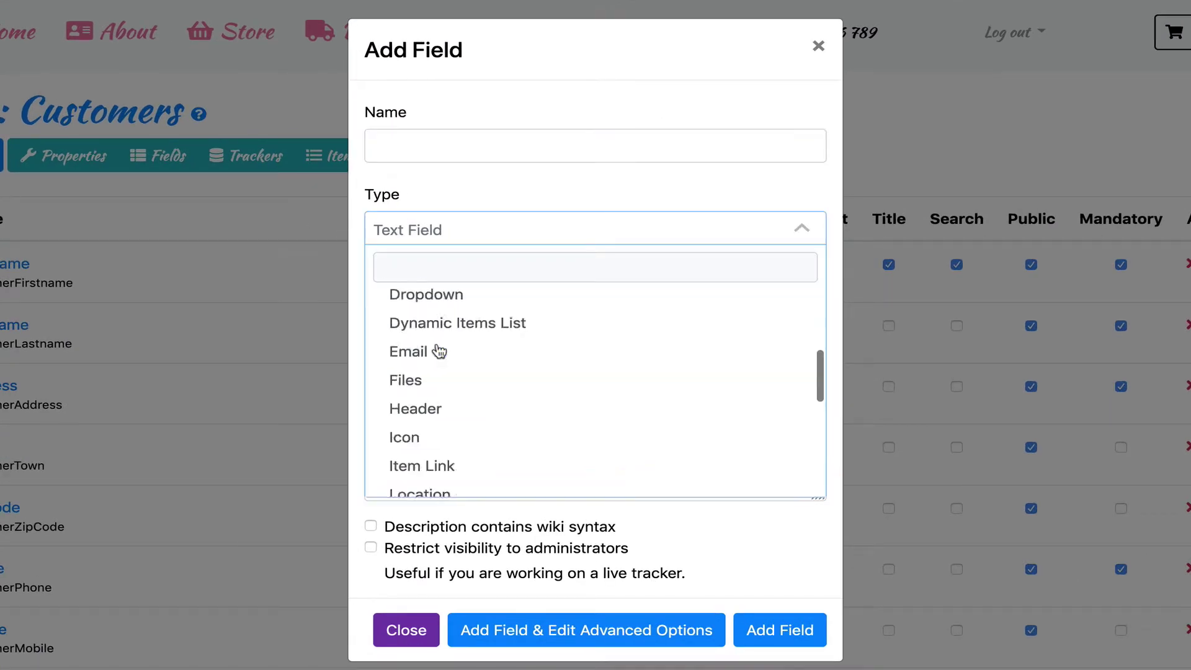
pyautogui.scroll(5, 449, 344)
pyautogui.click(439, 304)
pyautogui.click(438, 142)
pyautogui.write('Custom')
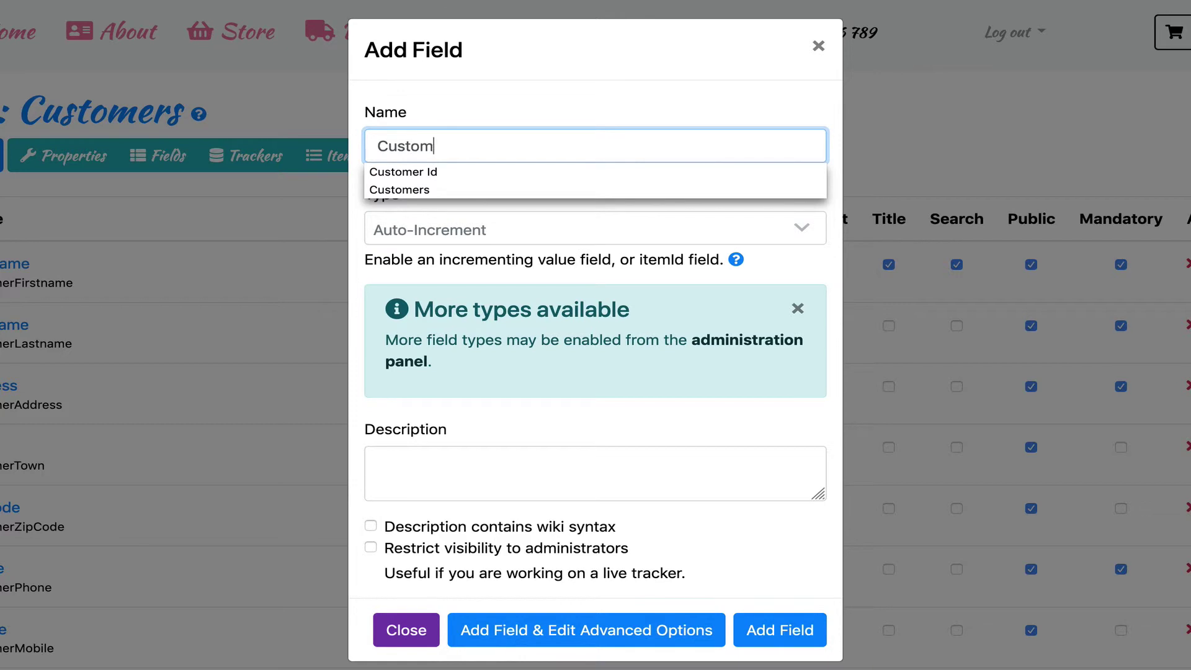
pyautogui.write('er Id')
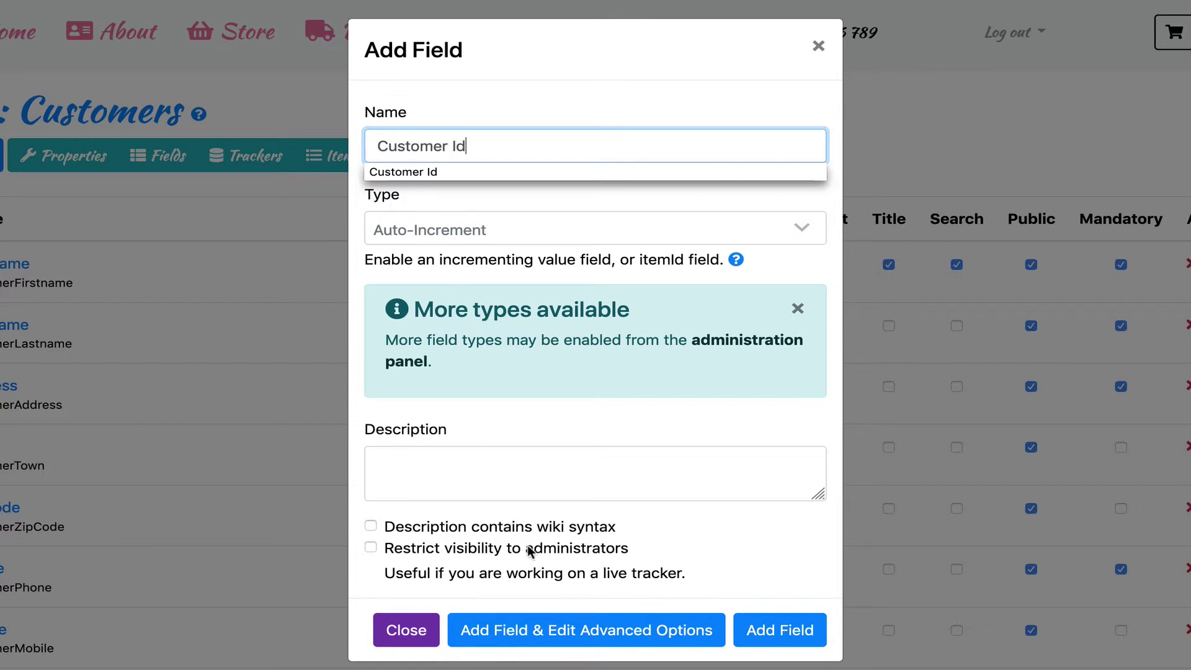
pyautogui.click(580, 630)
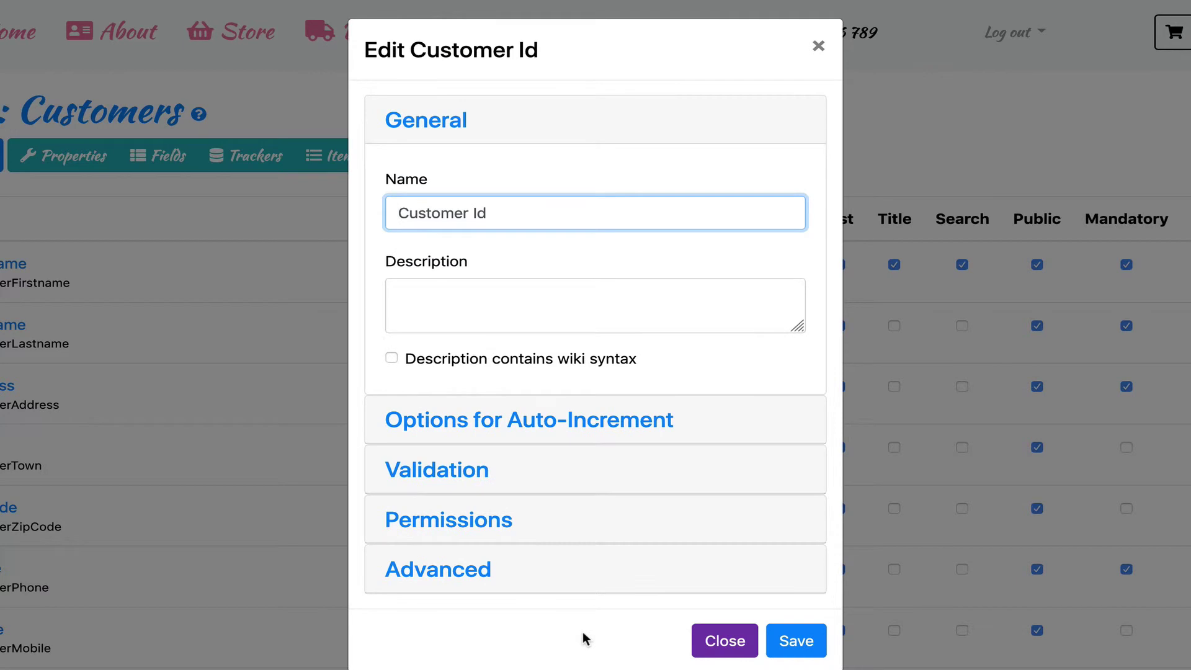
# - Expand the Auto-Increment options and leave the Item ID setting unset
pyautogui.click(585, 434)
pyautogui.scroll(-2, 585, 432)
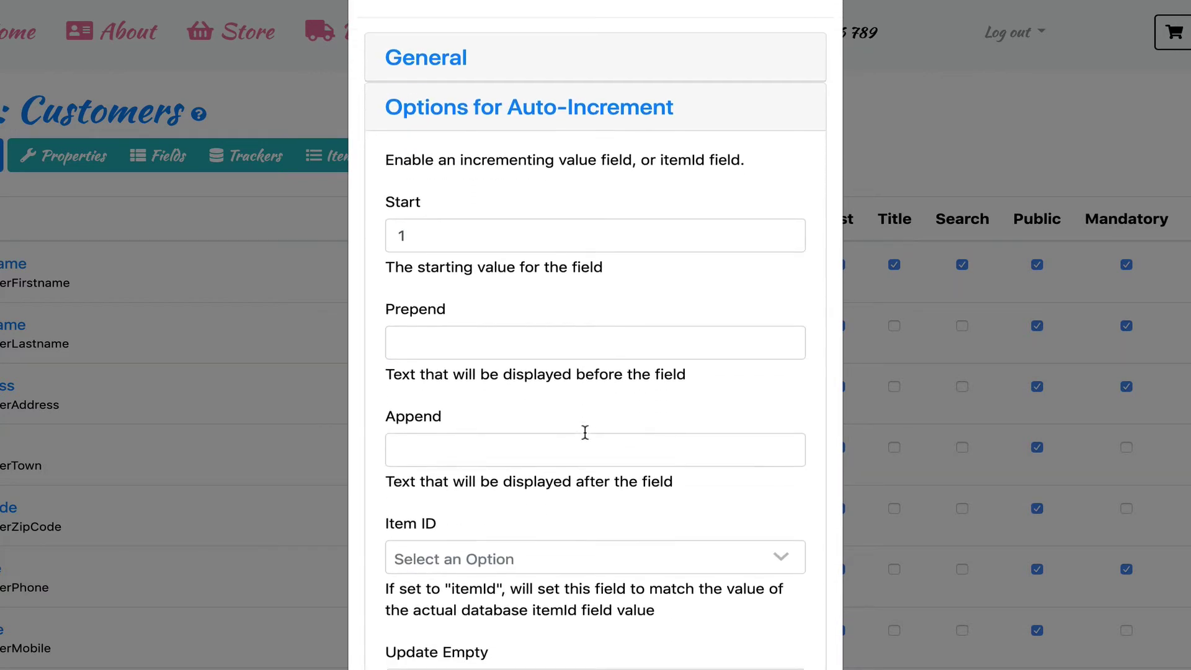
pyautogui.click(477, 532)
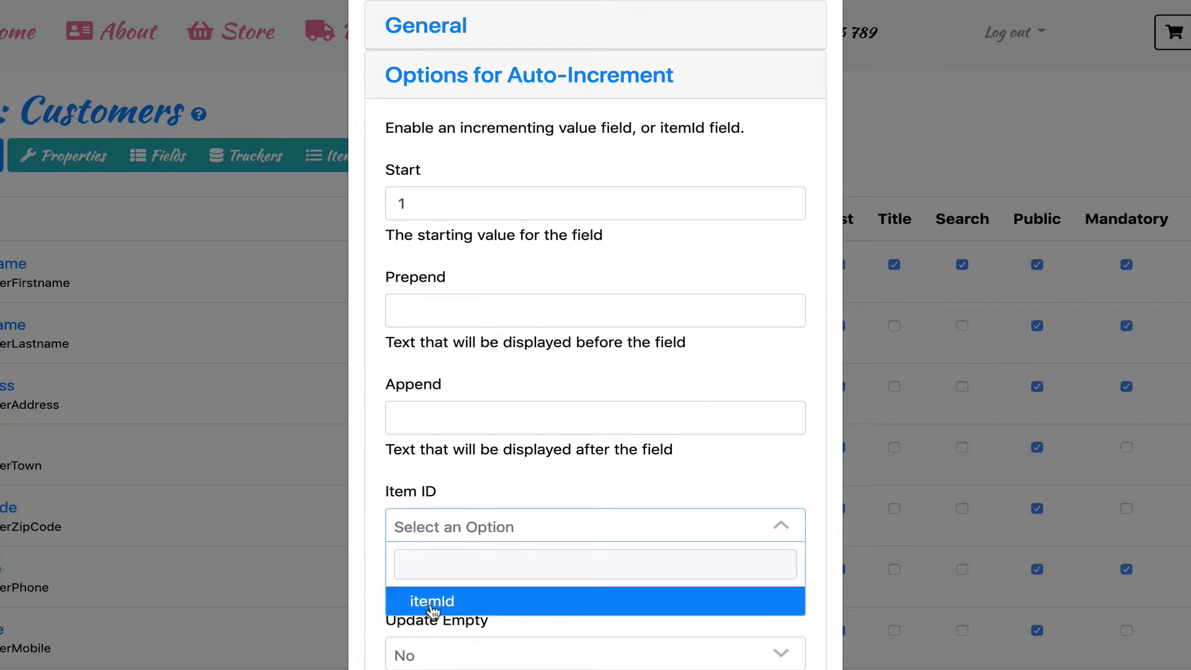
pyautogui.click(553, 478)
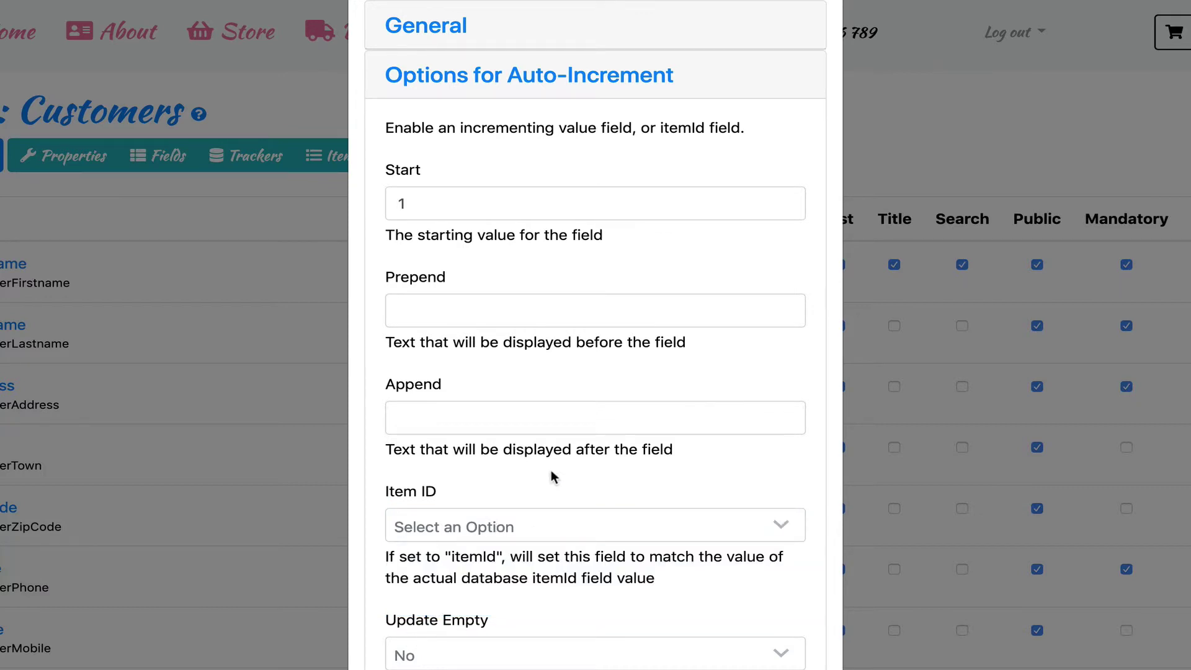
# - Set start value 10000, prefix cust- and suffix _2019, and save the field
pyautogui.click(477, 197)
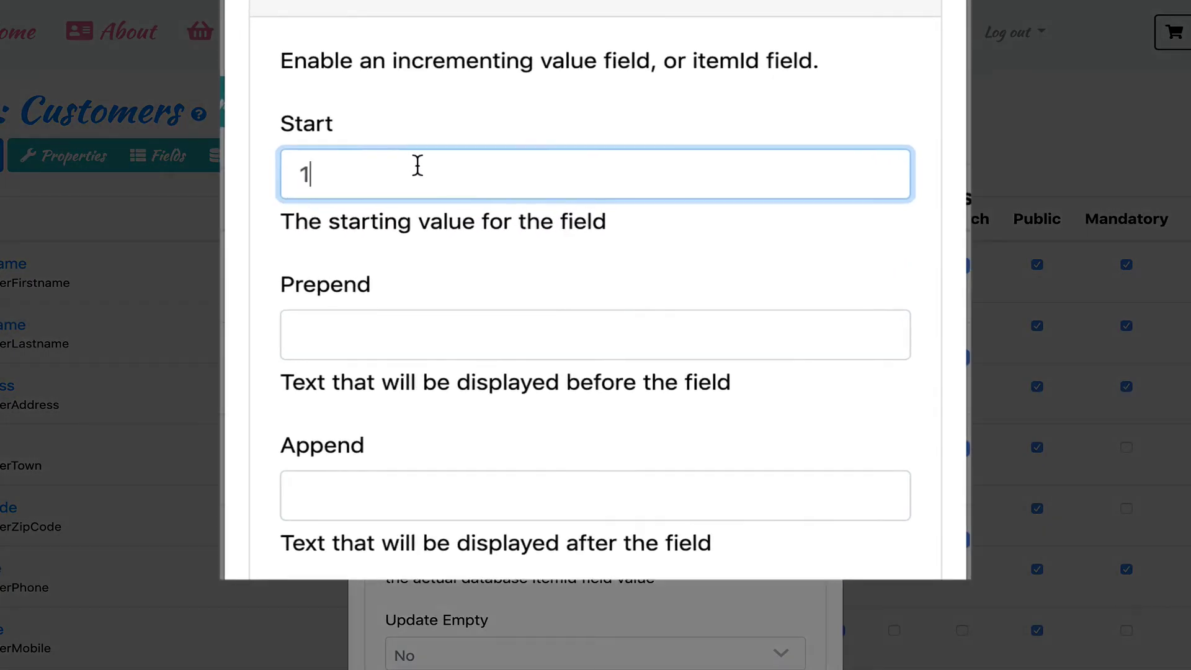
pyautogui.write('0000')
pyautogui.press('Tab')
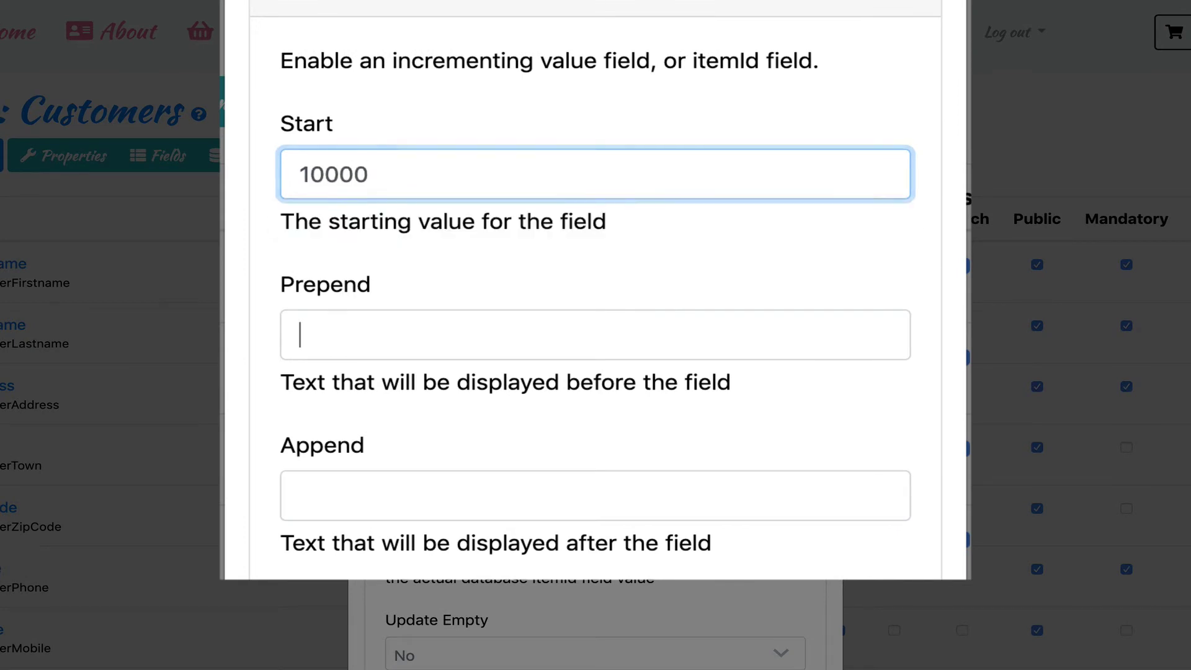
pyautogui.write('cu')
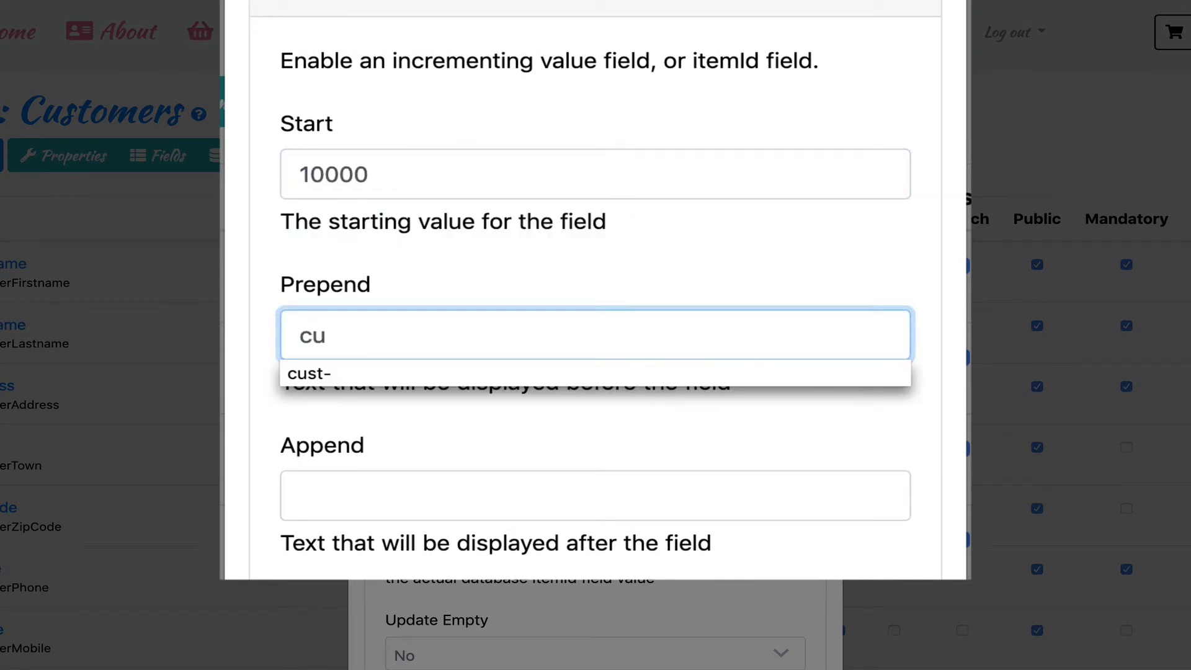
pyautogui.press('Down')
pyautogui.press('Tab')
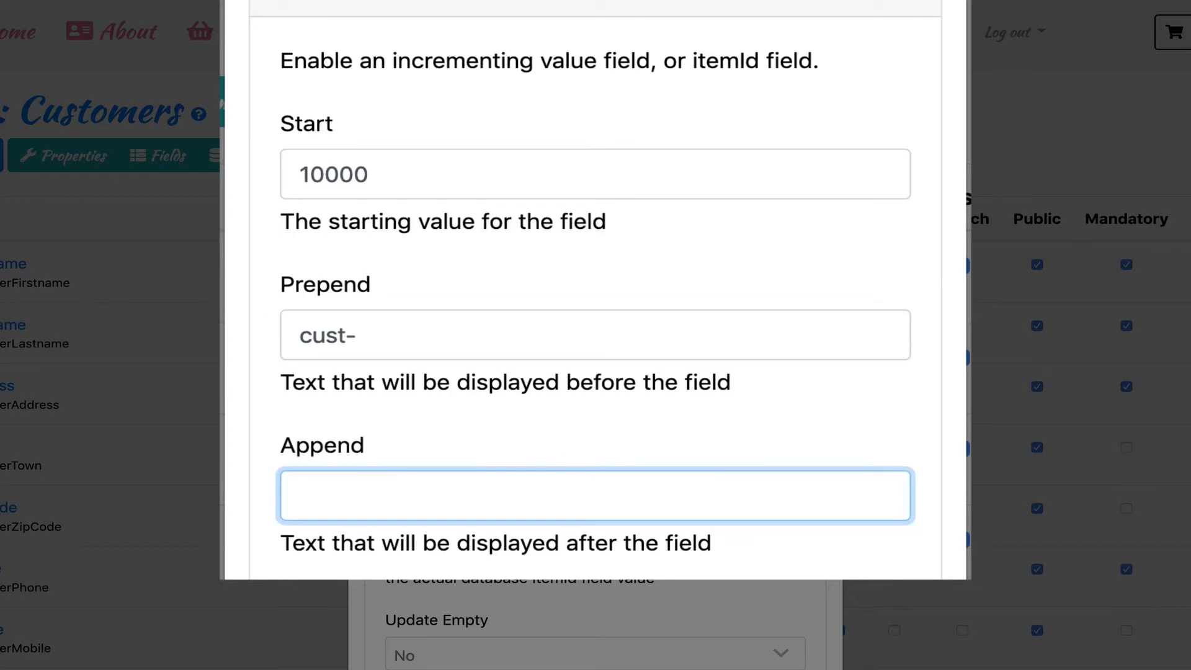
pyautogui.write('_2')
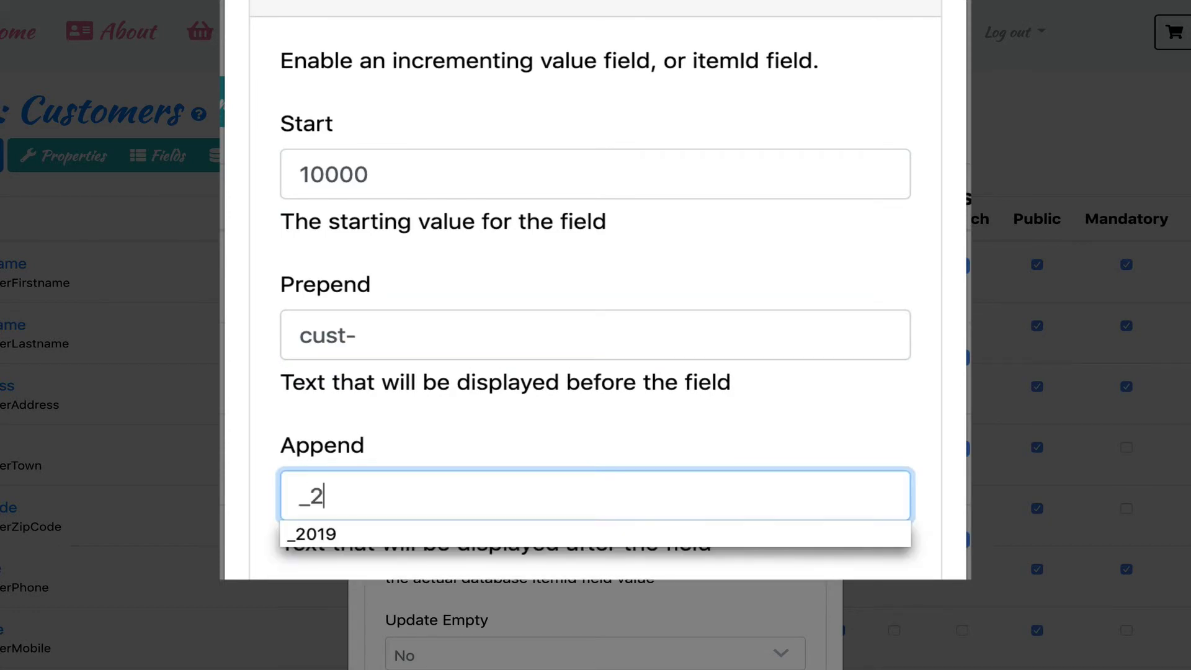
pyautogui.press('Down')
pyautogui.press('Tab')
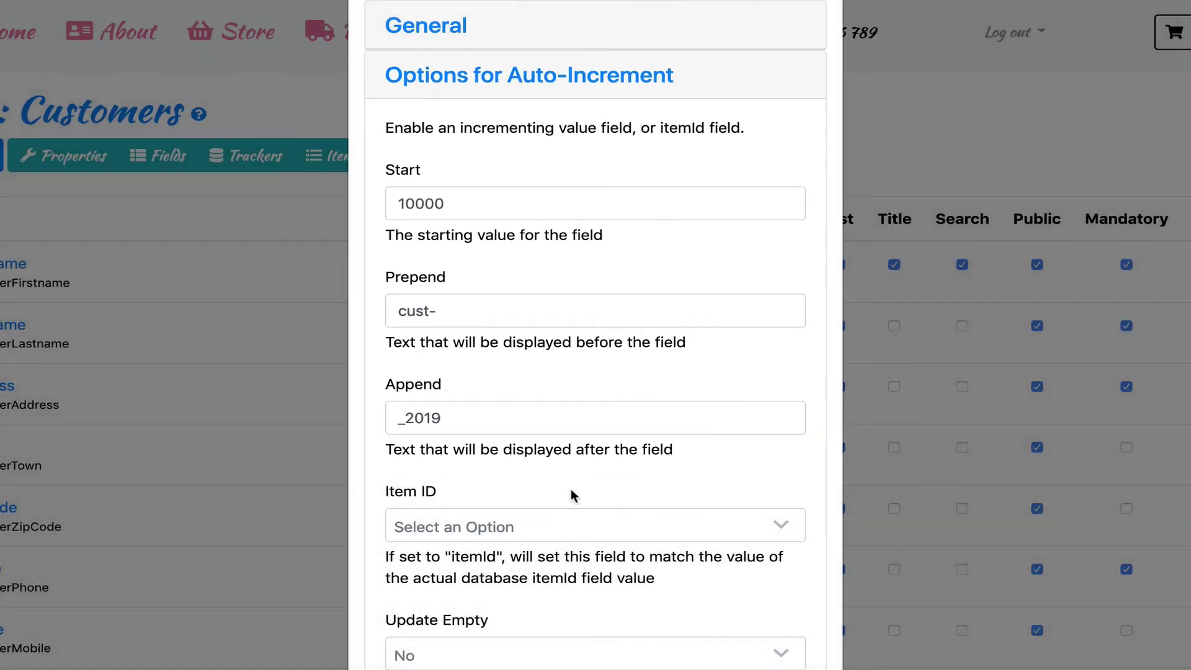
pyautogui.scroll(-5, 571, 490)
pyautogui.click(737, 630)
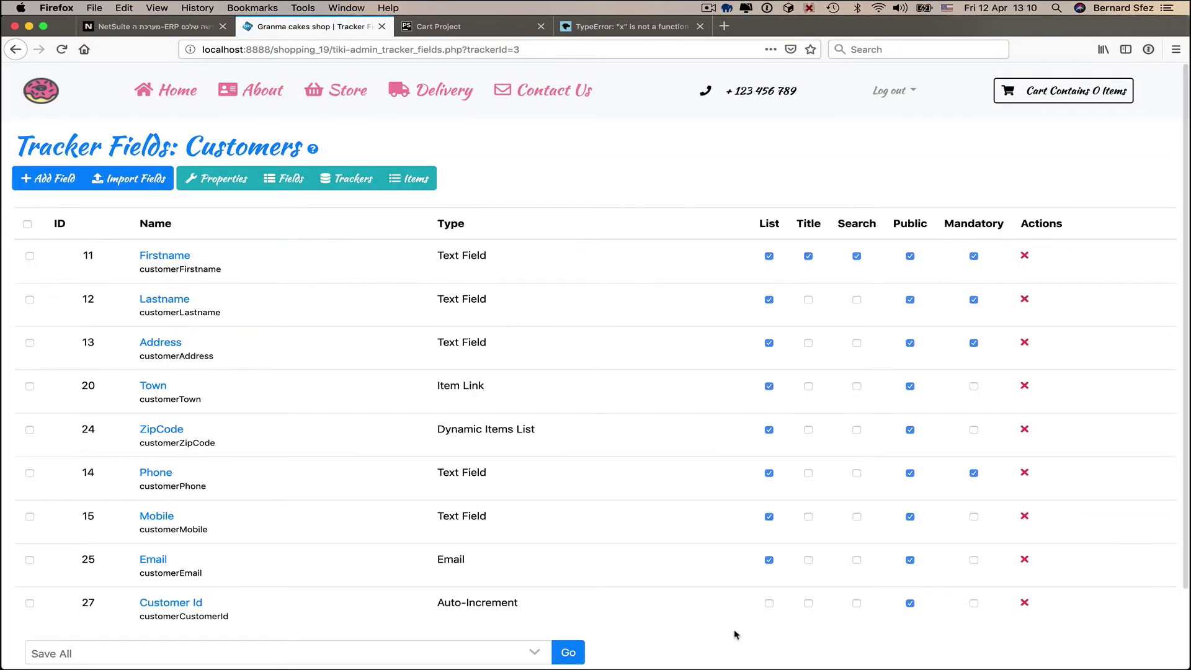
# - Start a new customer item and enter the customer's first name, last name and street address
pyautogui.click(415, 180)
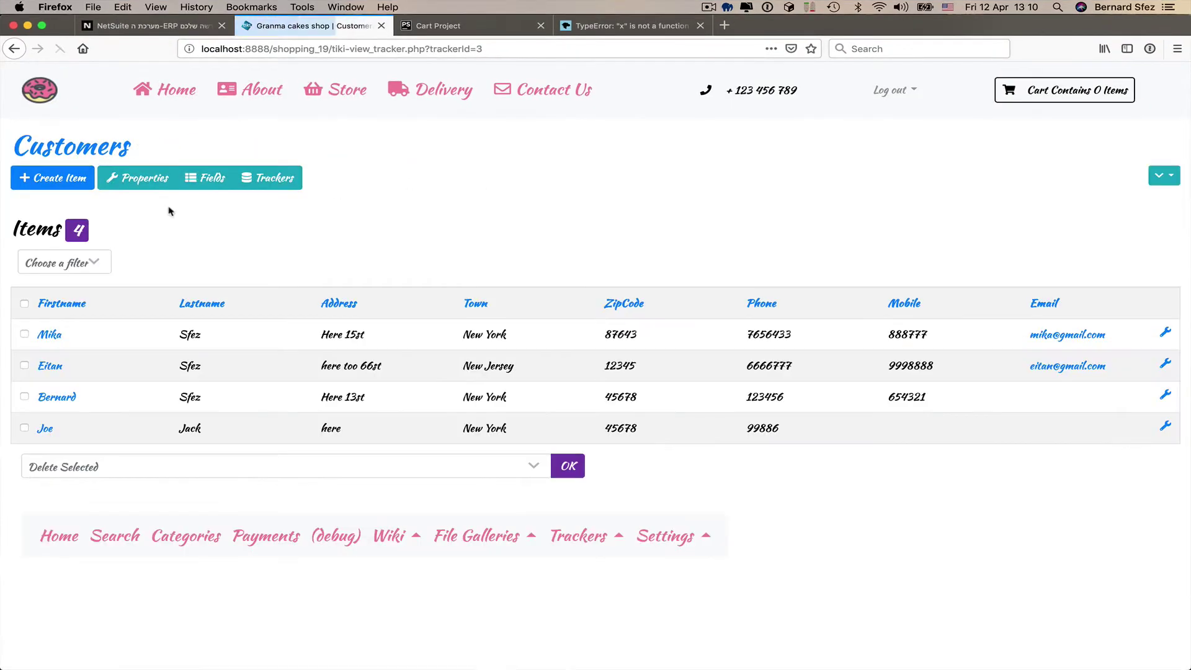
pyautogui.click(50, 184)
pyautogui.click(368, 174)
pyautogui.press('Tab')
pyautogui.press('Tab')
pyautogui.write('there 34st')
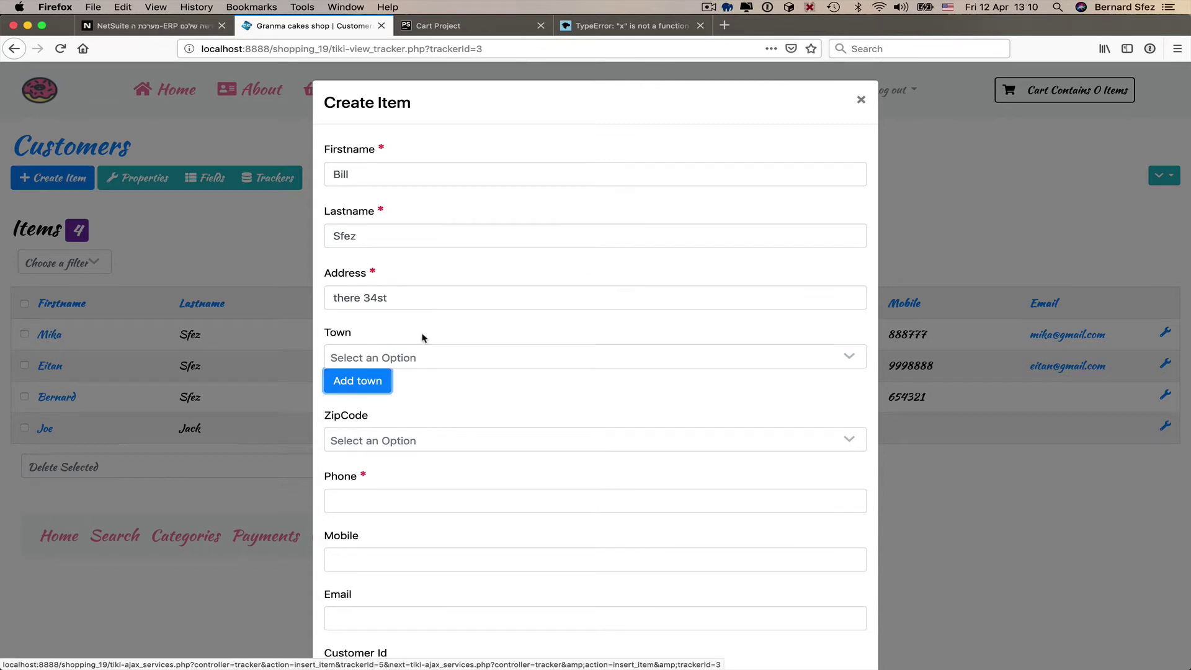
# - Choose town New Jersey and zip code 12345, enter the phone number, and create the item
pyautogui.click(421, 357)
pyautogui.click(424, 409)
pyautogui.click(411, 442)
pyautogui.click(393, 489)
pyautogui.click(391, 501)
pyautogui.write('767655')
pyautogui.scroll(-3, 393, 500)
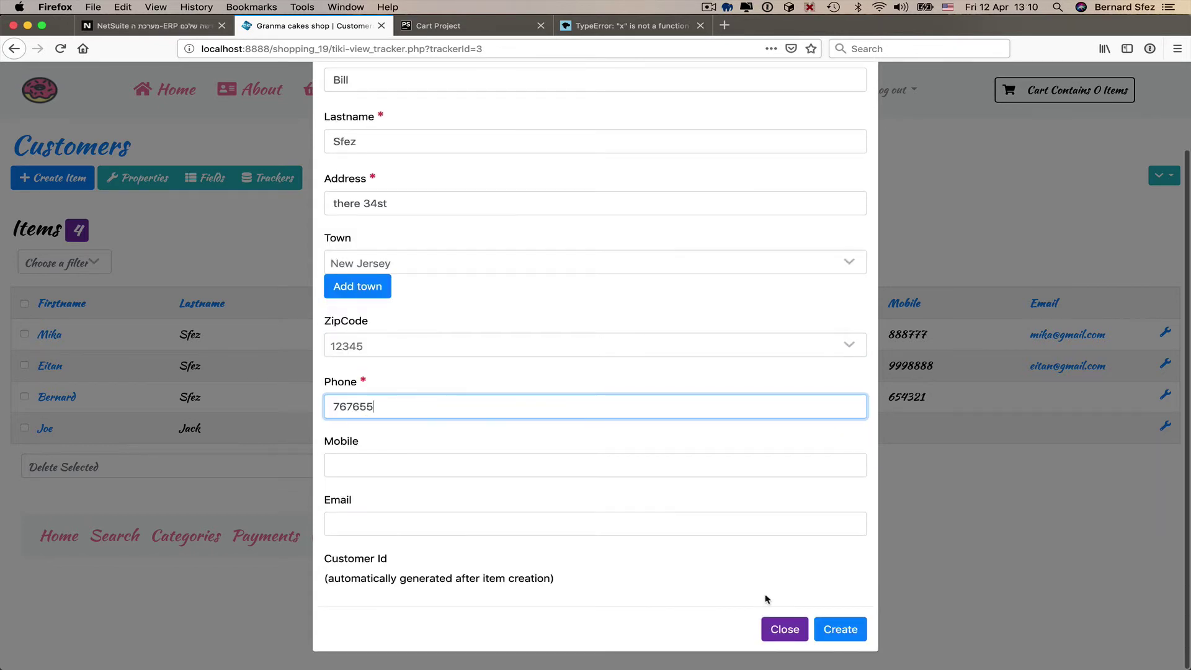
pyautogui.click(834, 630)
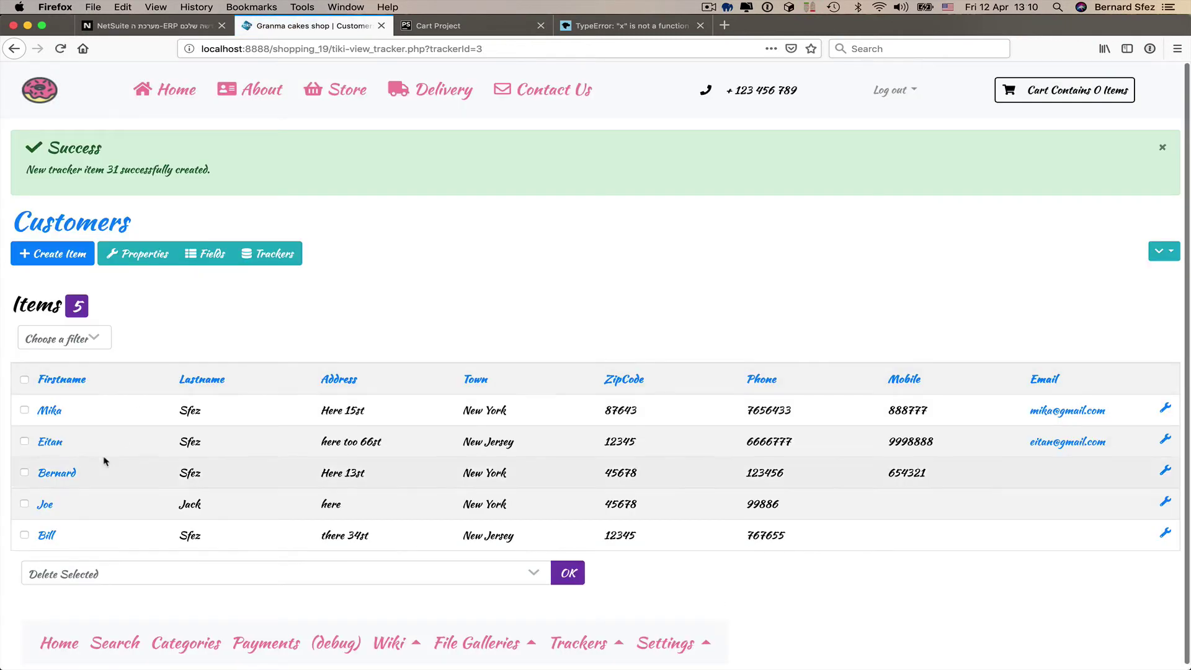
# - Open the new customer's record to confirm its generated Customer Id, then return to the field list
pyautogui.click(47, 536)
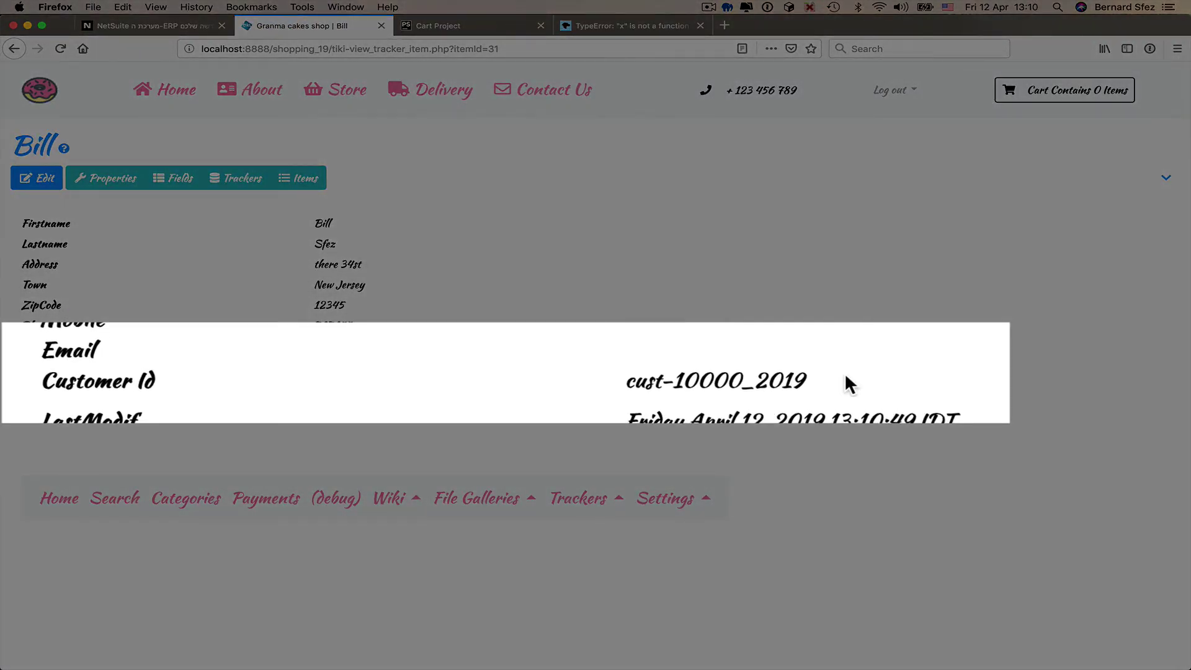
pyautogui.moveTo(805, 380); pyautogui.dragTo(638, 376)
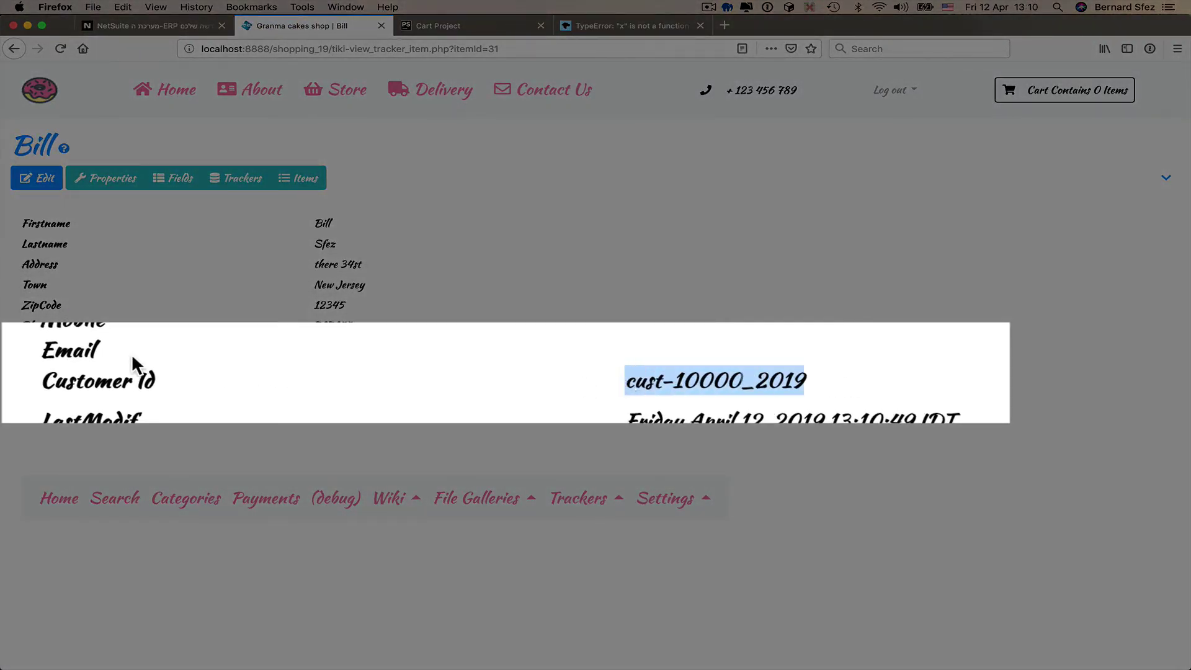
pyautogui.click(740, 367)
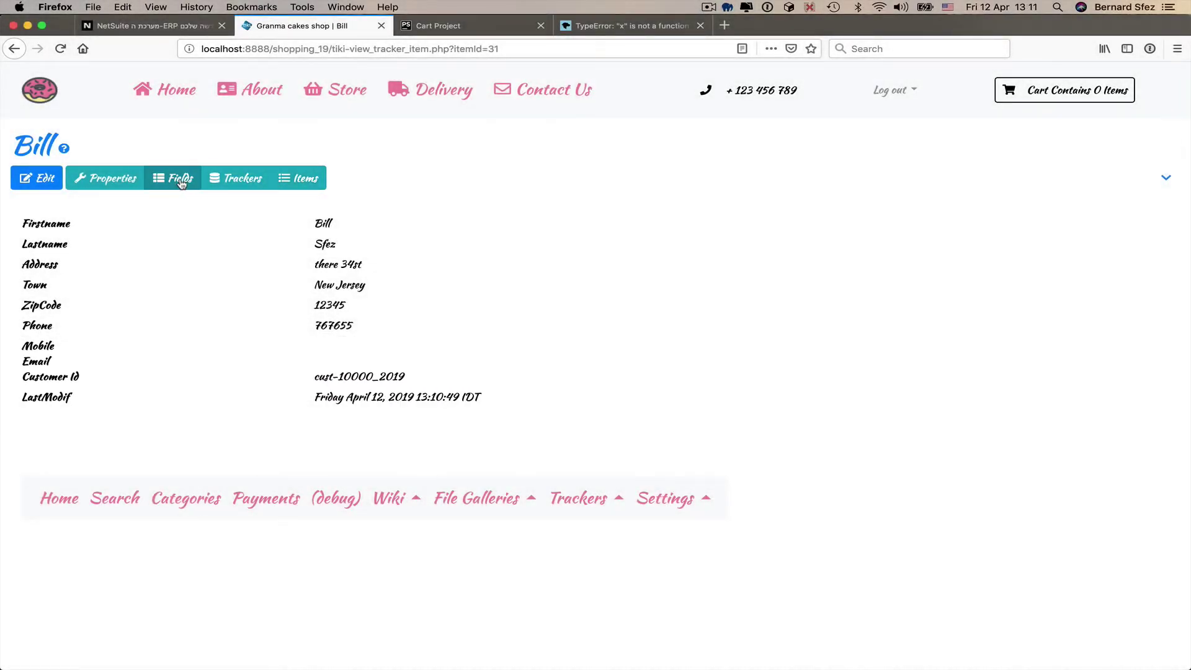
pyautogui.click(180, 180)
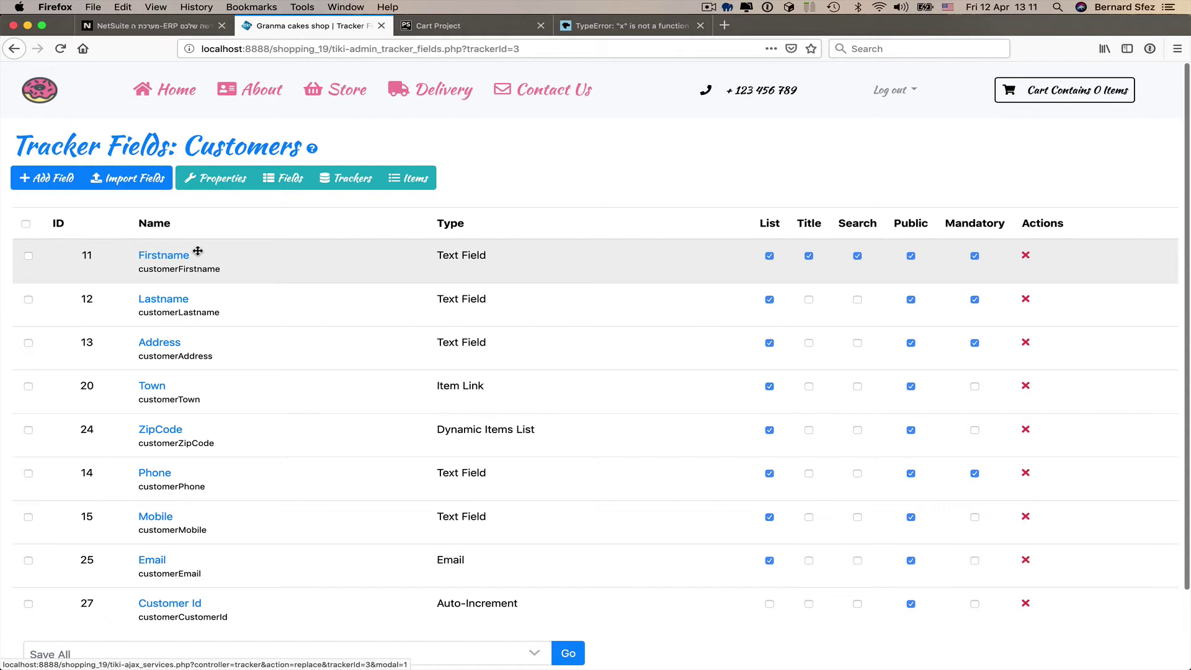
# - Add a User Selector field named 'Username' to the Customers tracker
pyautogui.click(61, 181)
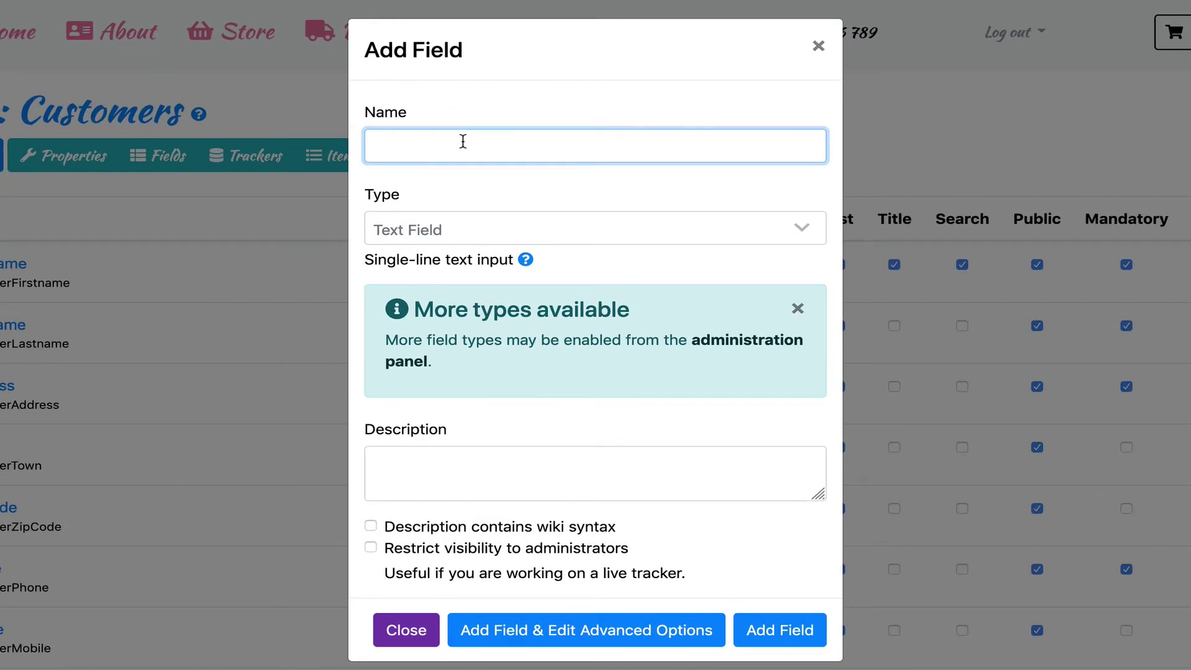
pyautogui.click(463, 141)
pyautogui.write('Username')
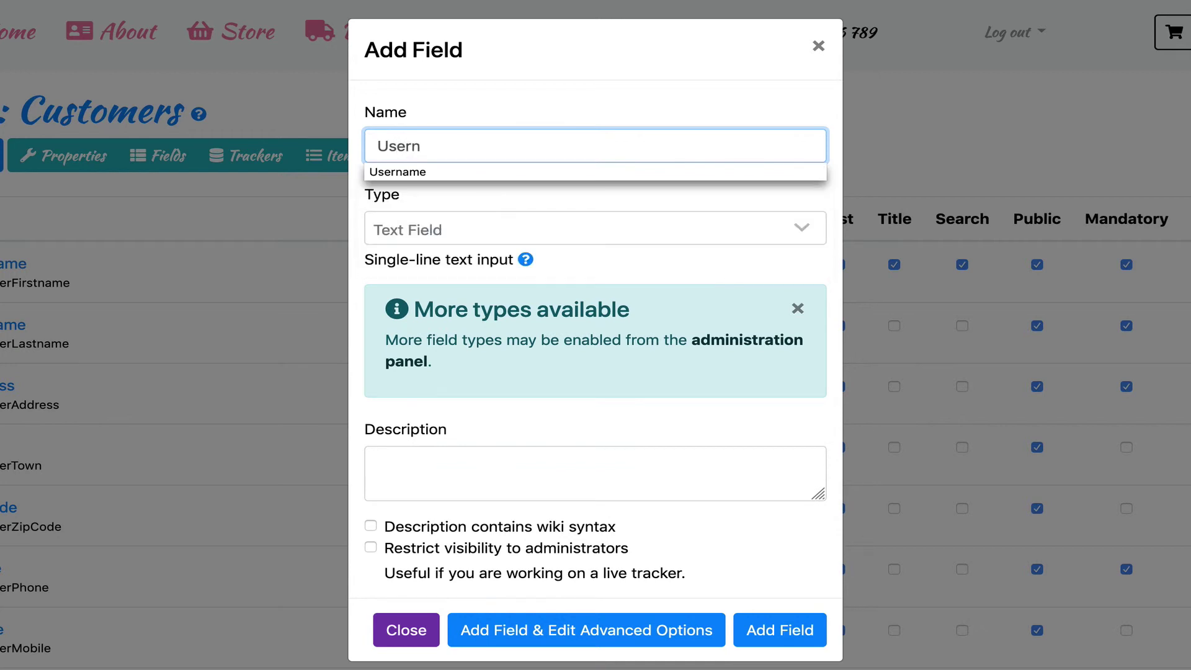
pyautogui.click(501, 234)
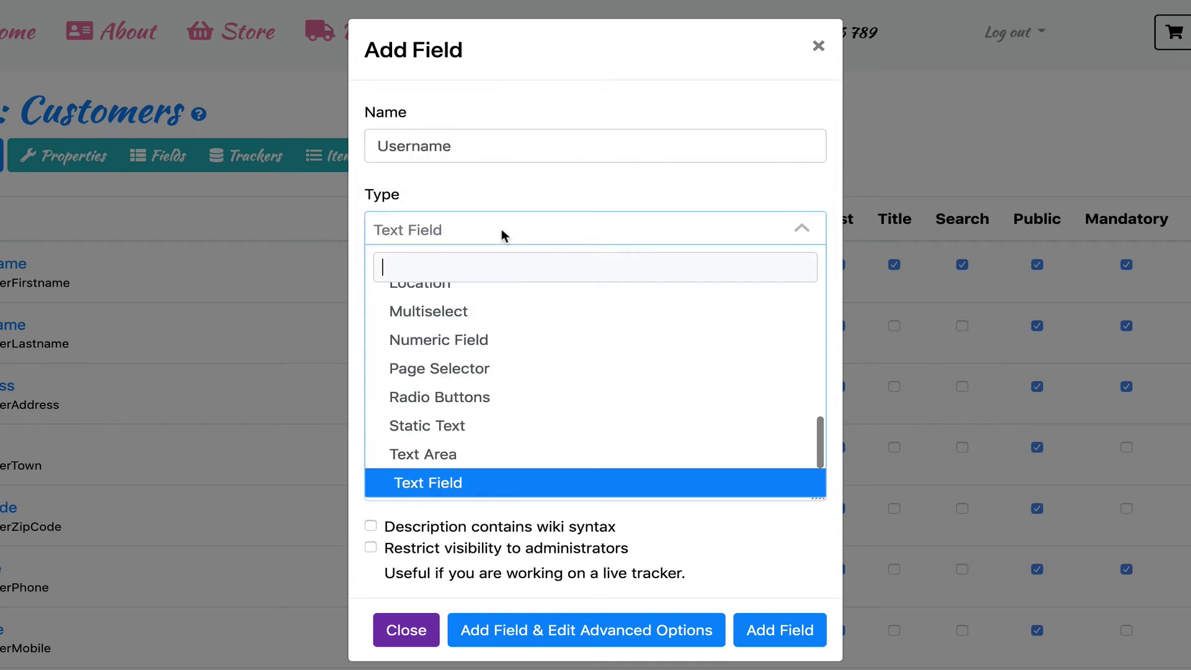
pyautogui.write('us')
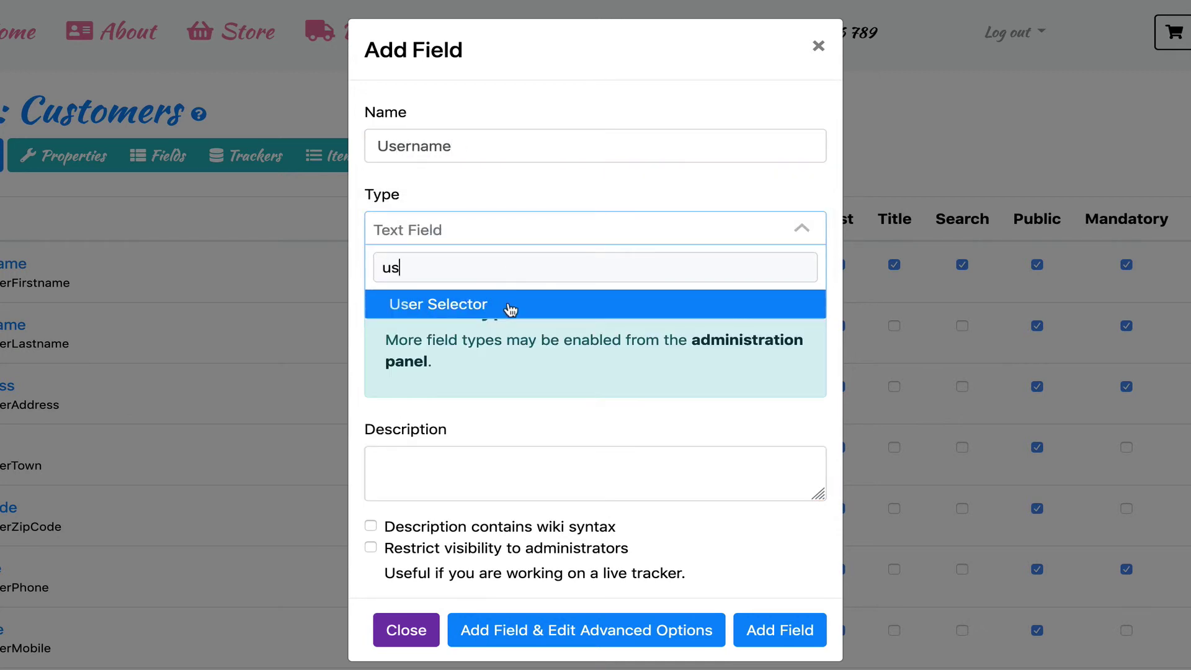
pyautogui.click(508, 307)
pyautogui.click(765, 629)
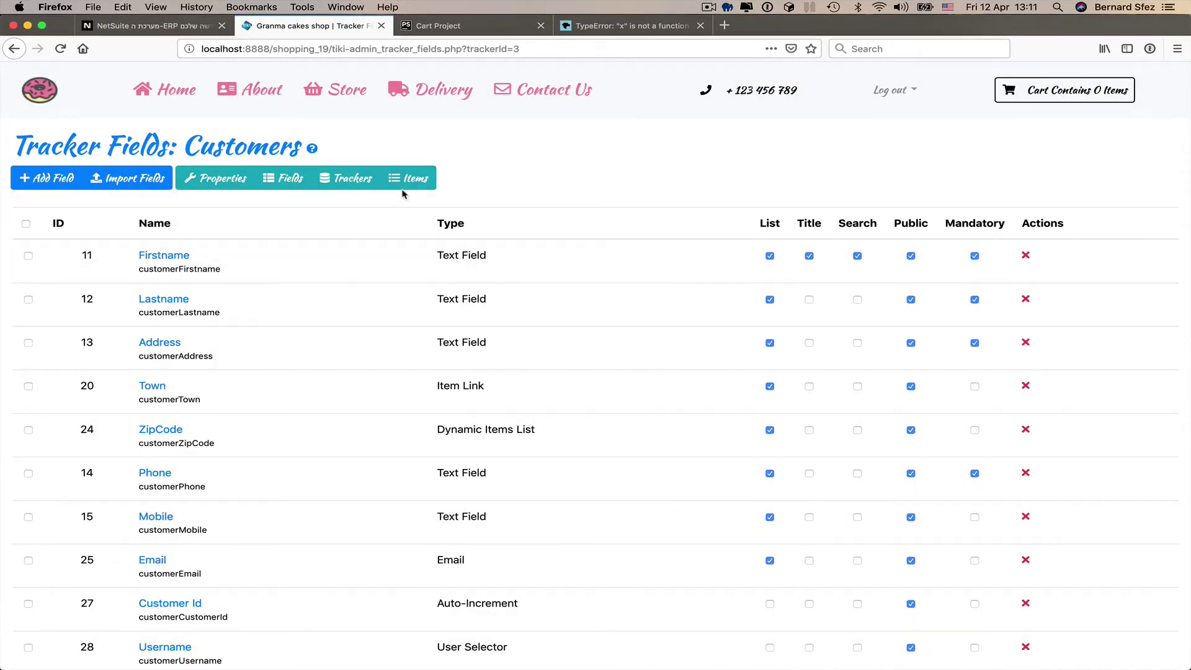
# - Edit the third customer, set Username to the site administrator user, and save
pyautogui.click(409, 179)
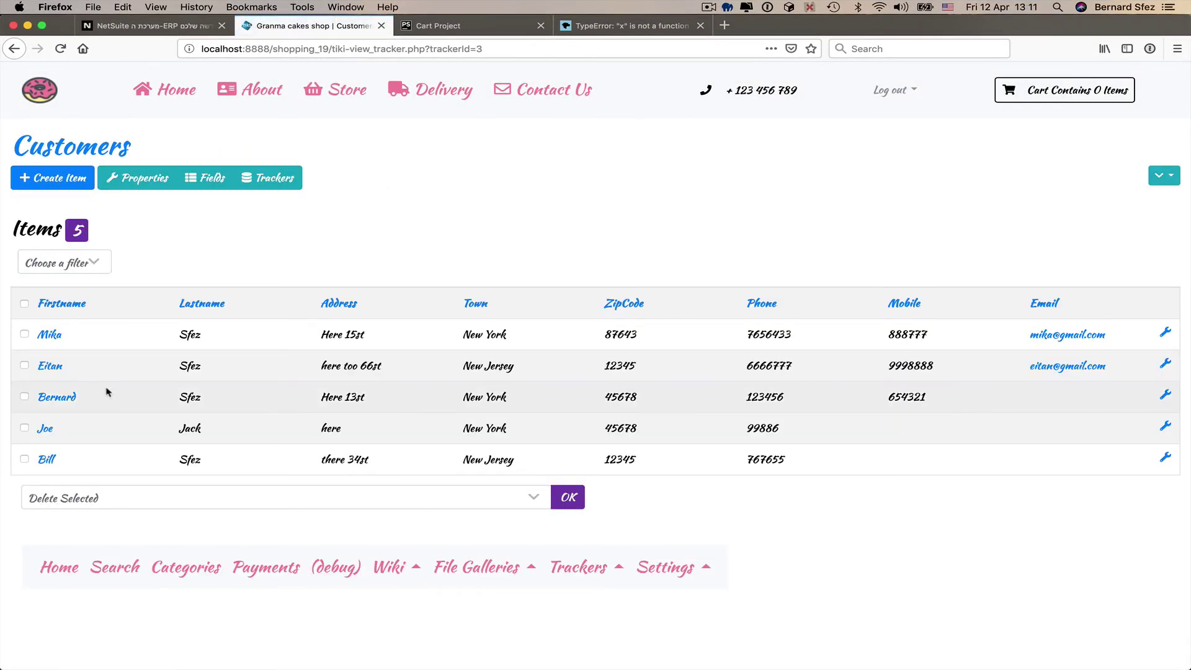
pyautogui.click(62, 398)
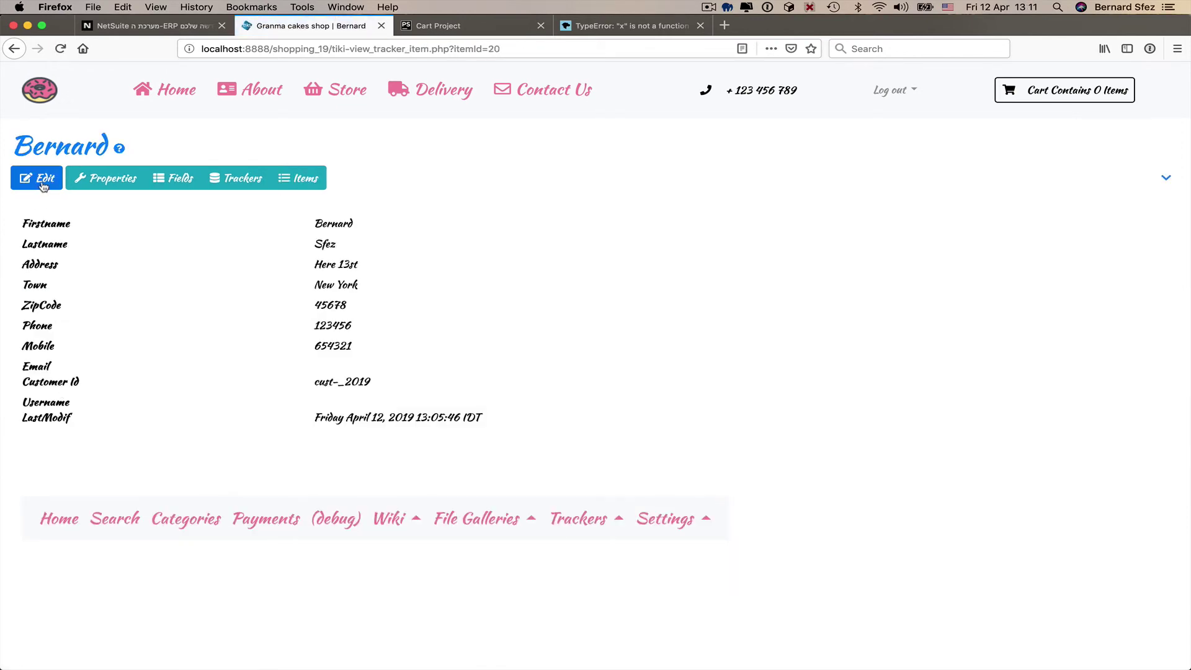
pyautogui.click(42, 182)
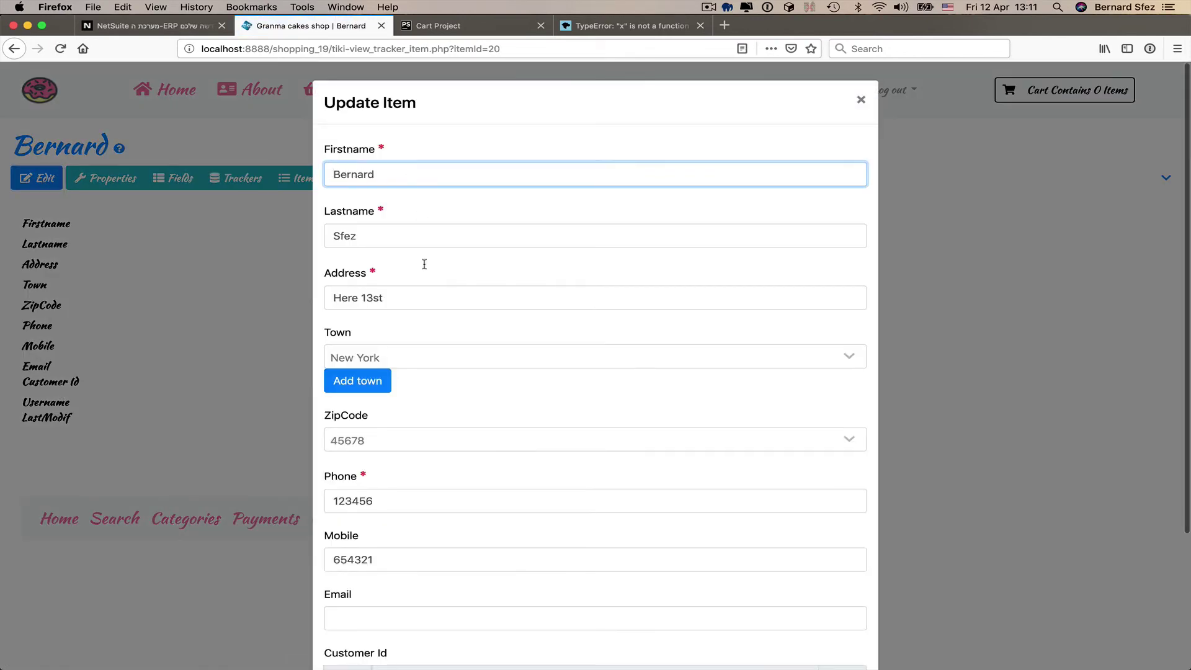
pyautogui.scroll(-3, 446, 448)
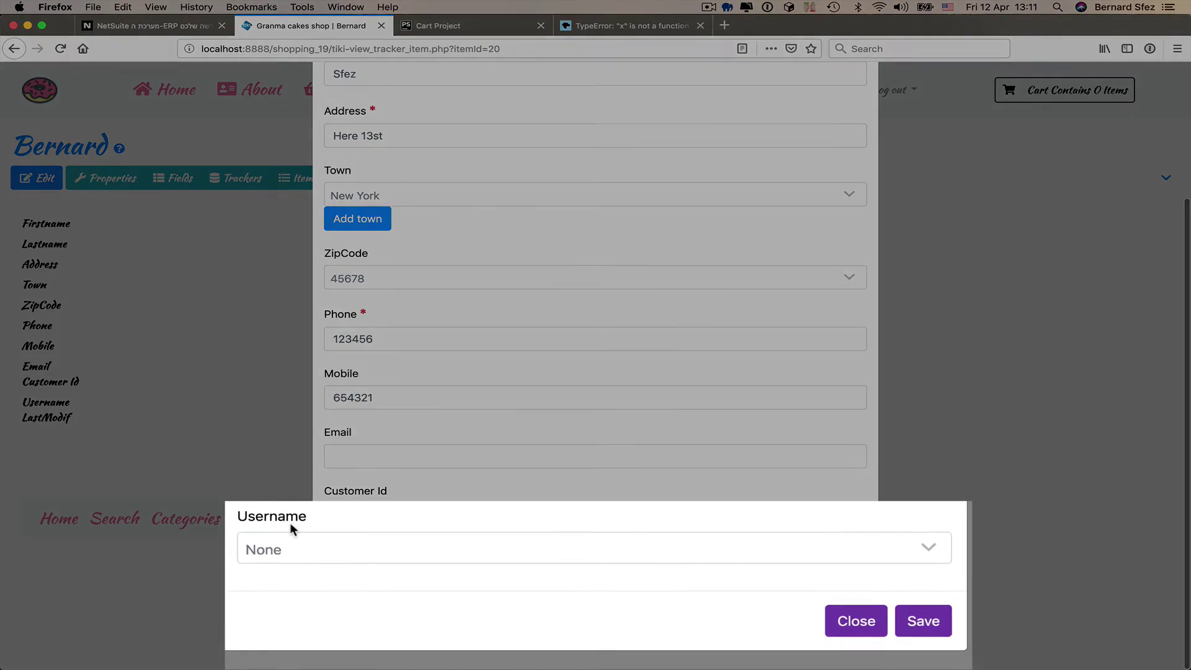
pyautogui.click(364, 574)
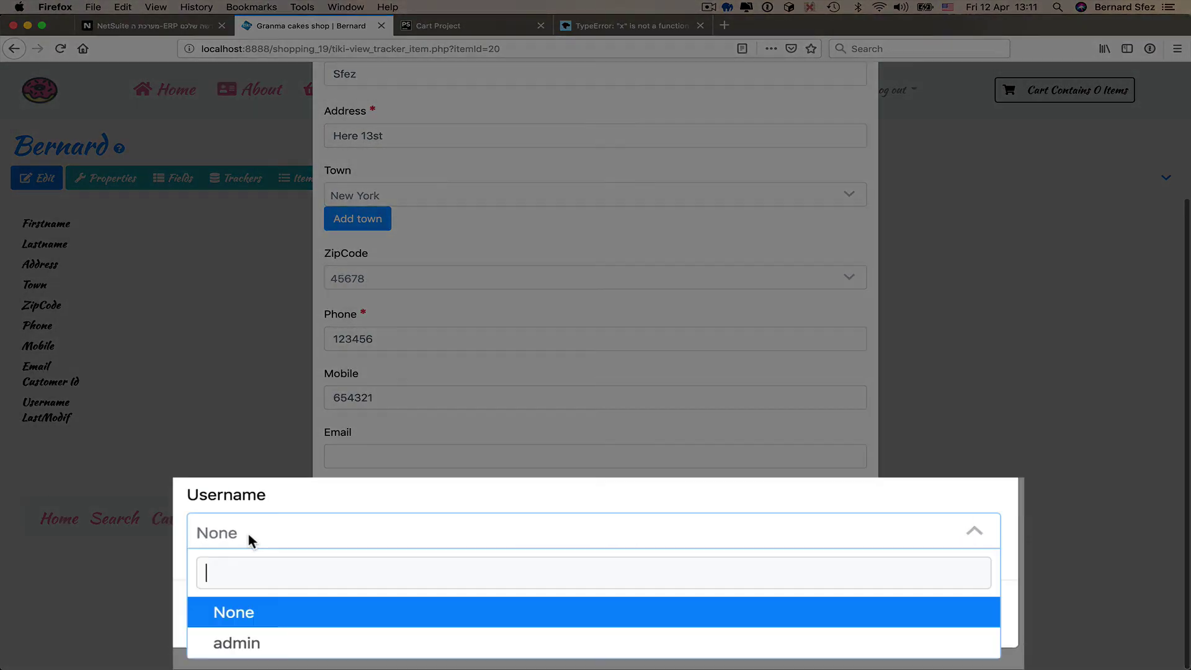
pyautogui.click(245, 642)
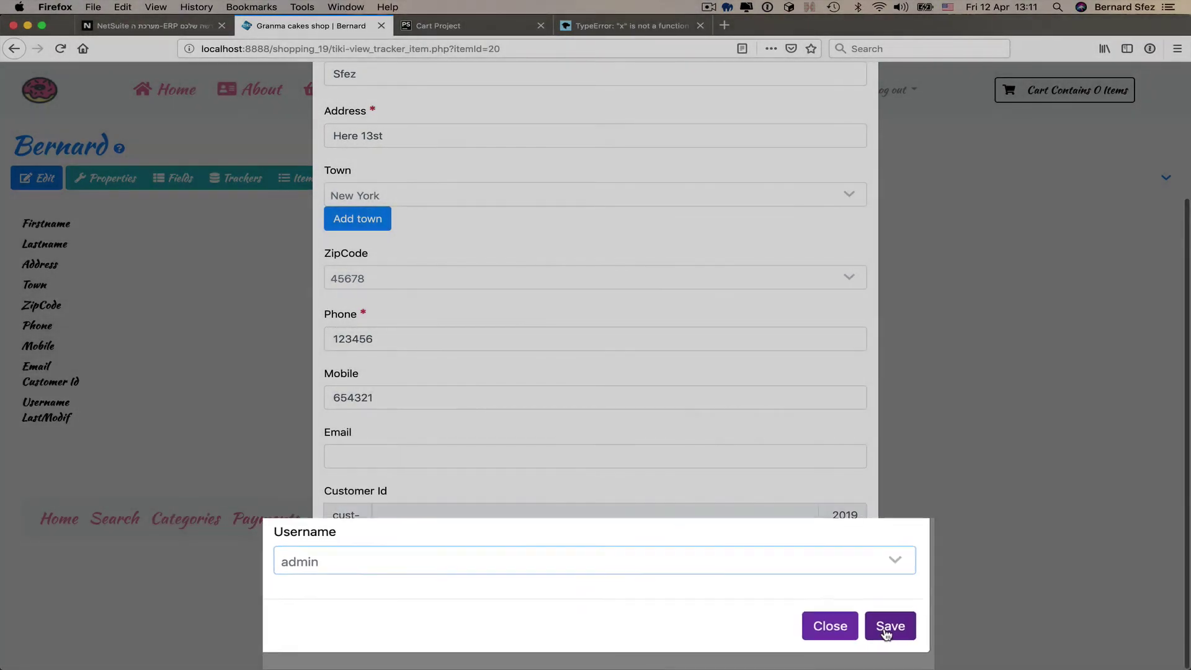
pyautogui.click(889, 626)
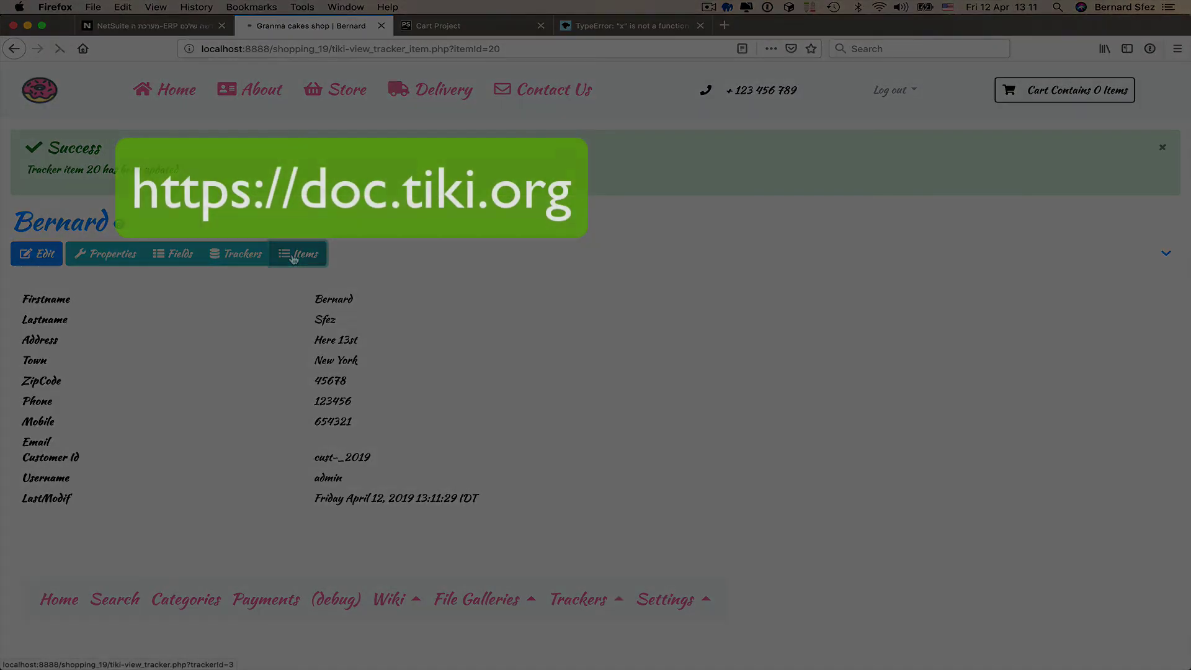
pyautogui.click(295, 253)
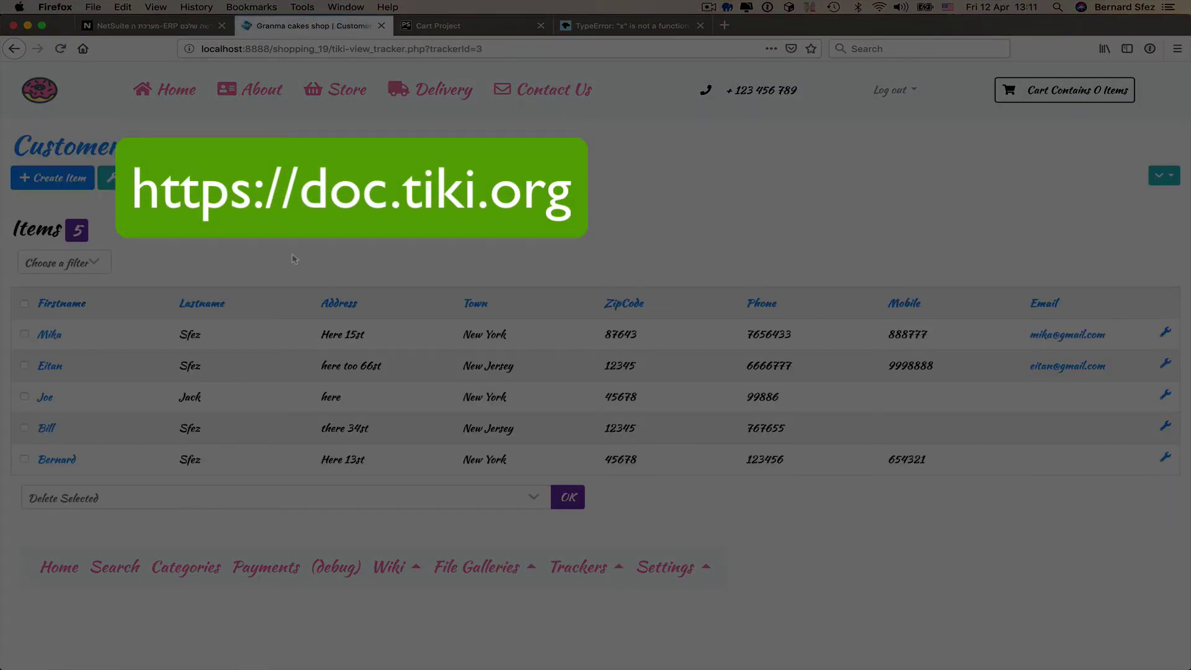